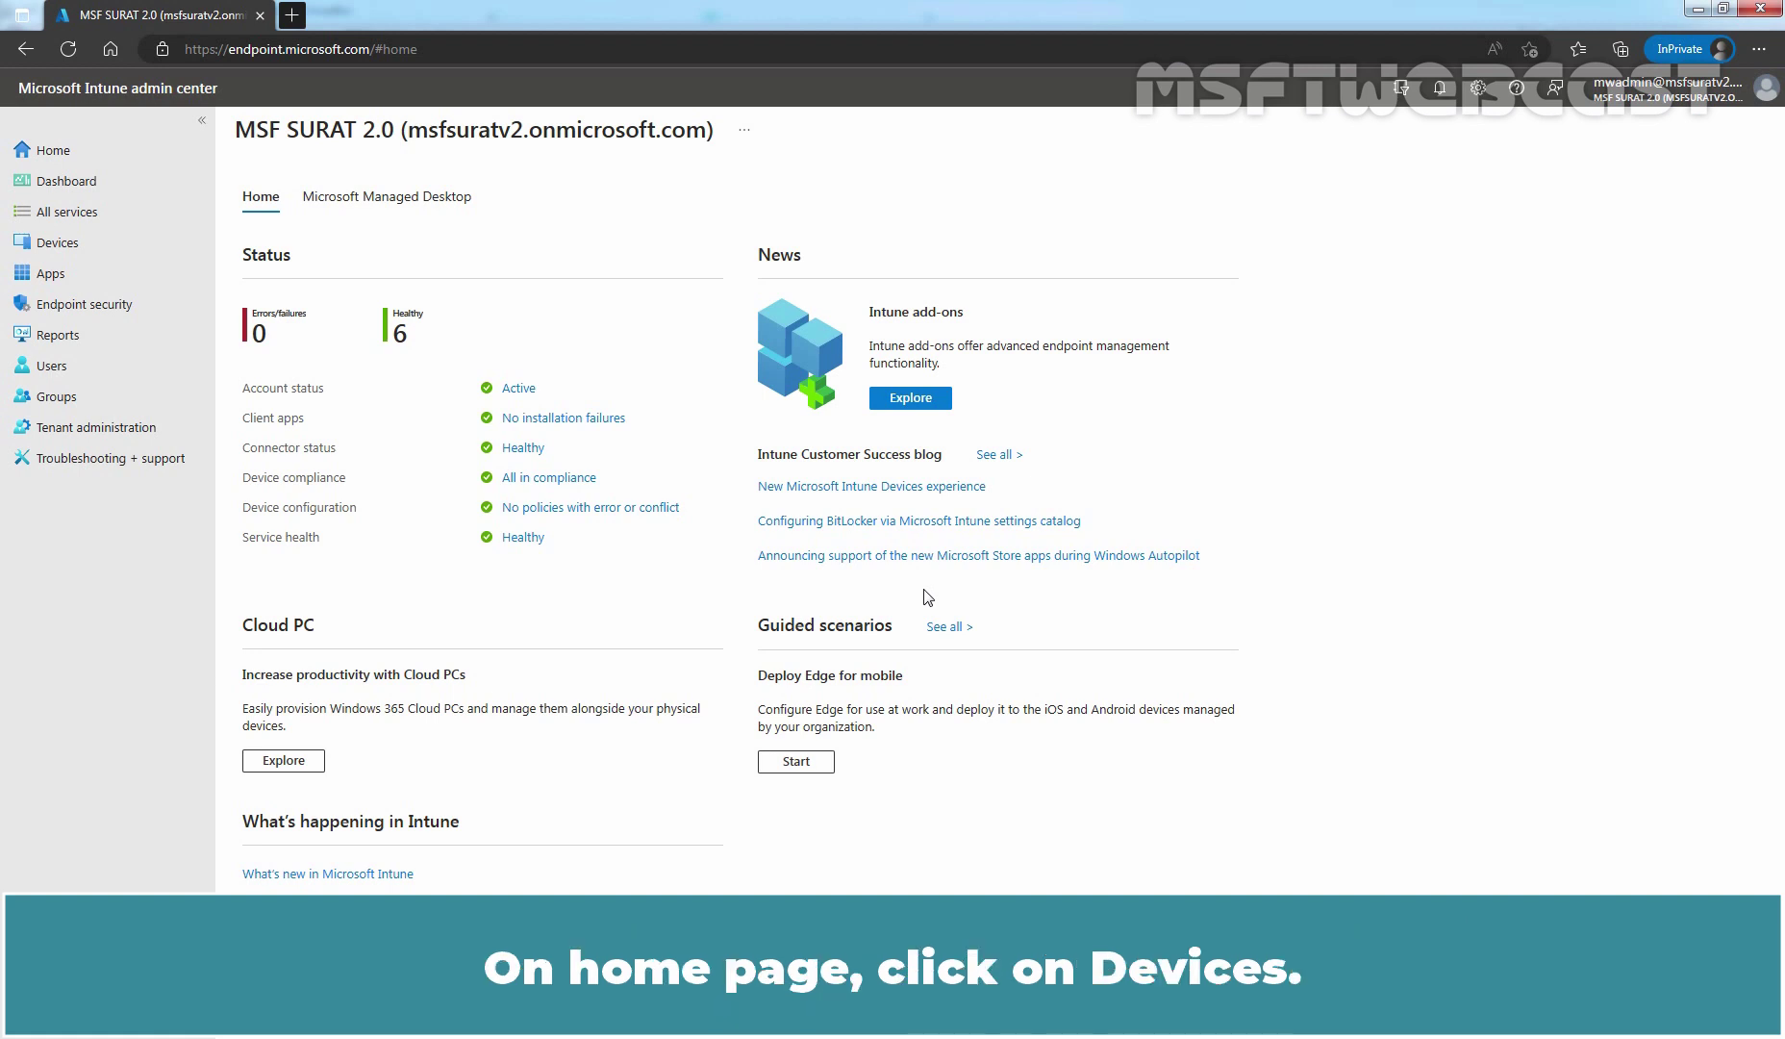
# Step: Create a new configuration profile with platform Windows 10 and later and profile type Settings catalog
pyautogui.click(50, 247)
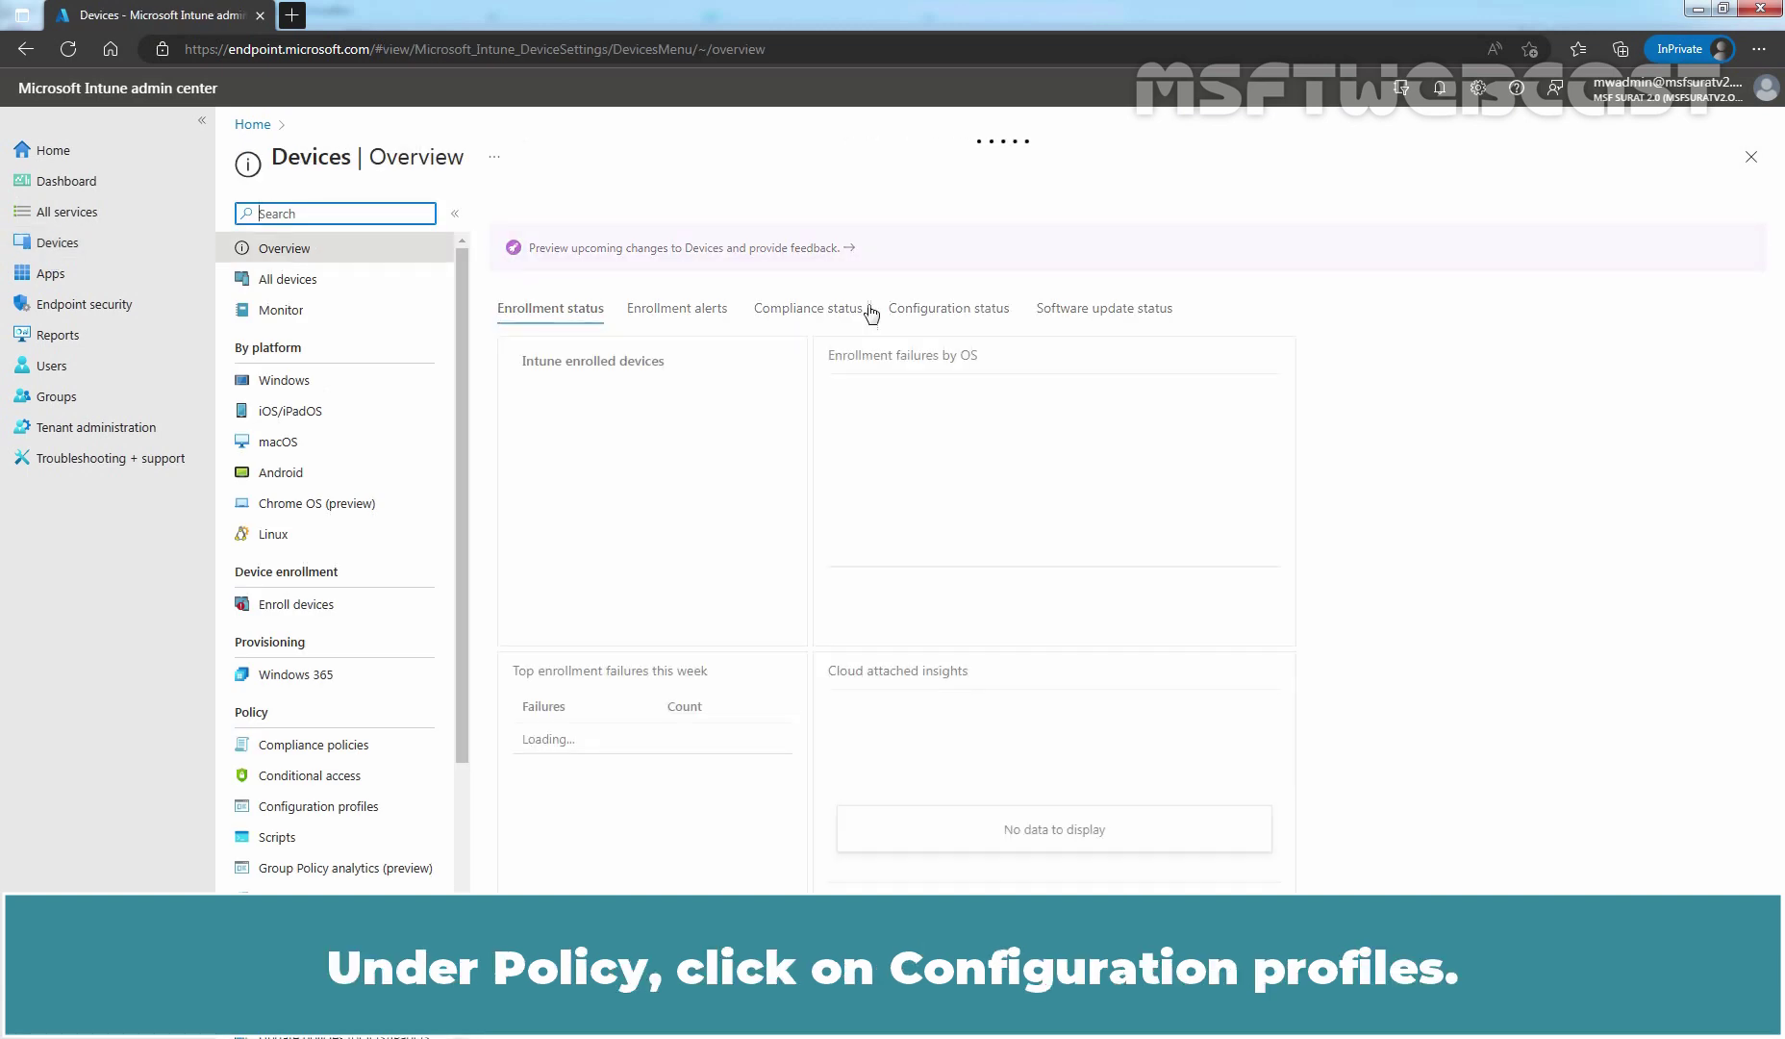
pyautogui.click(319, 812)
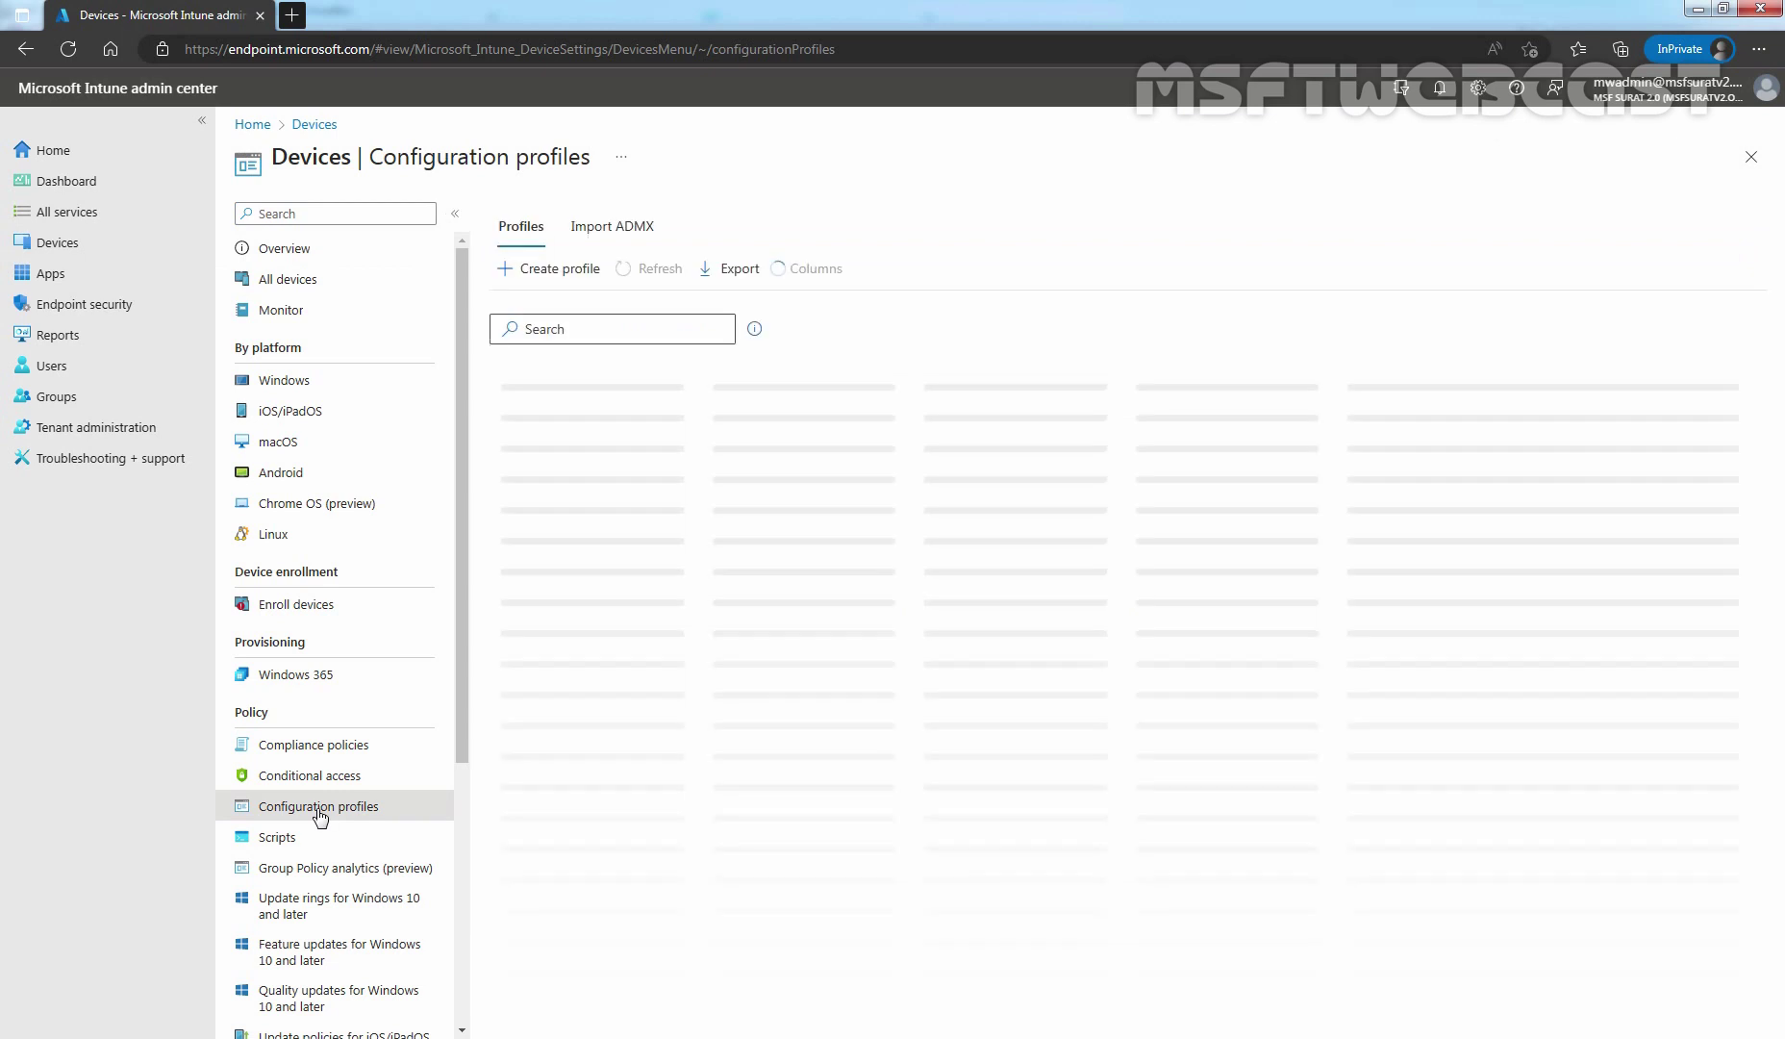
pyautogui.click(538, 271)
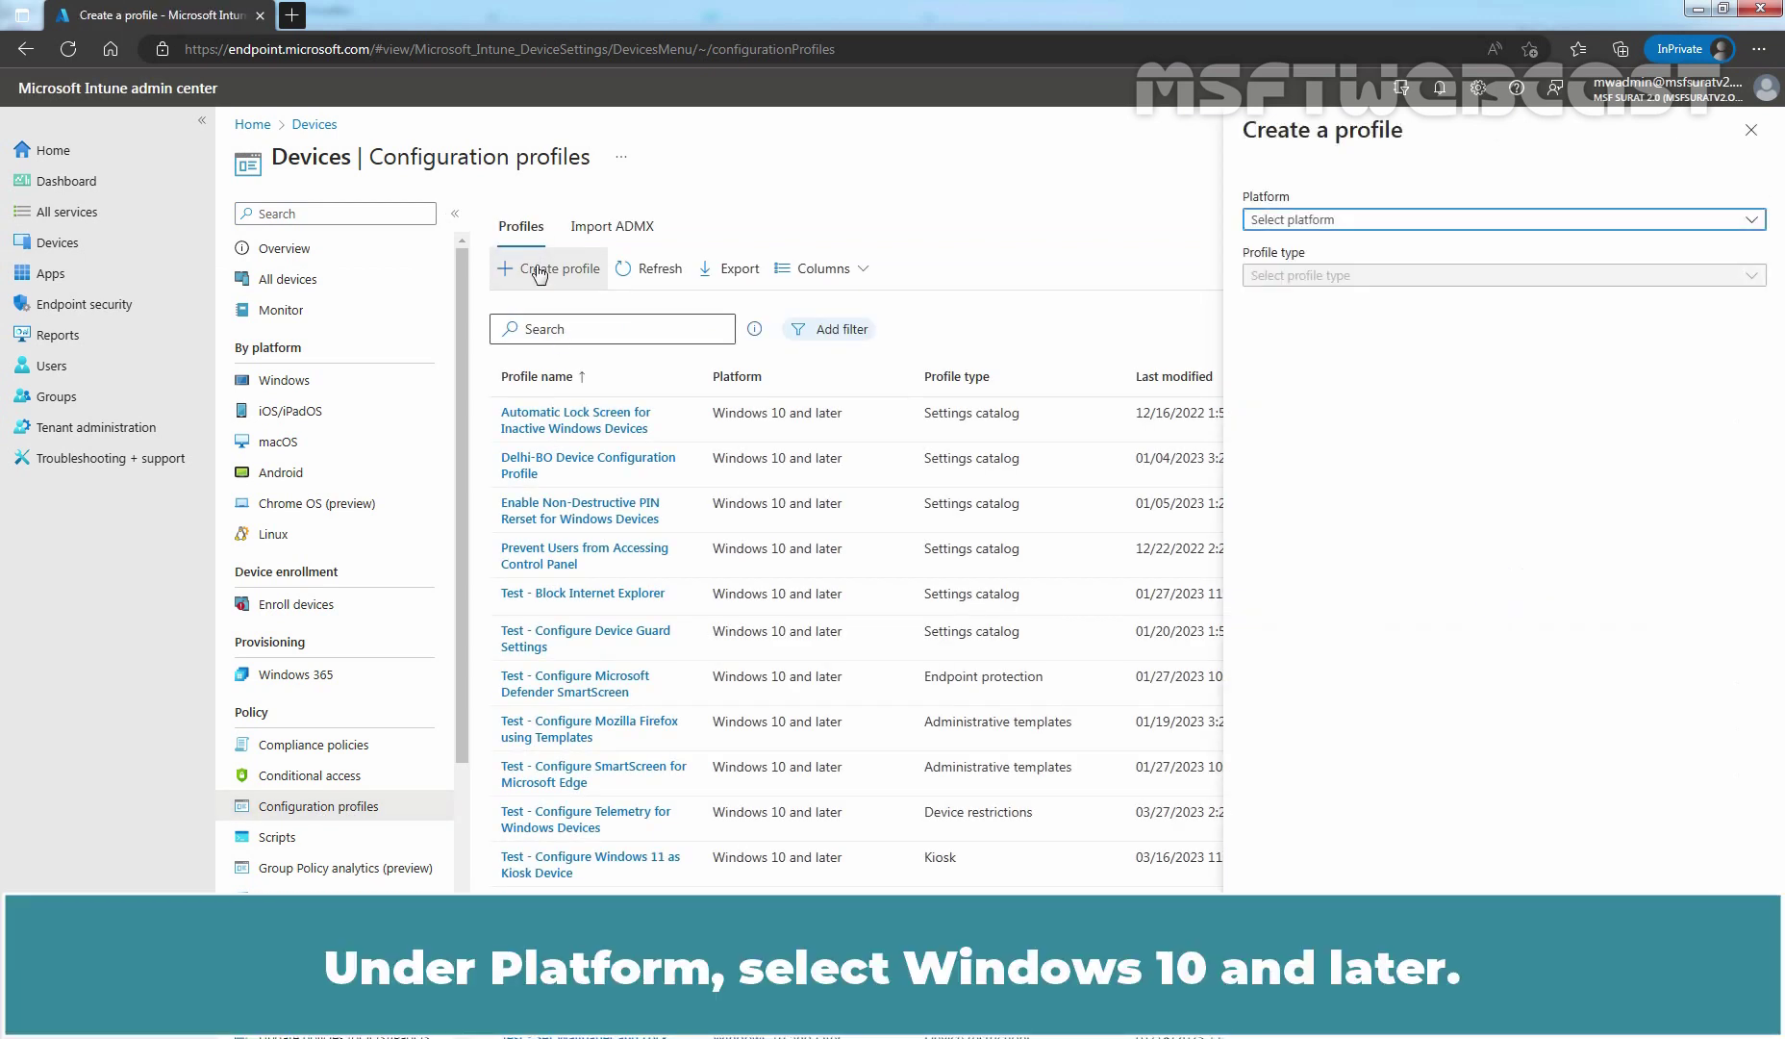
pyautogui.click(1378, 222)
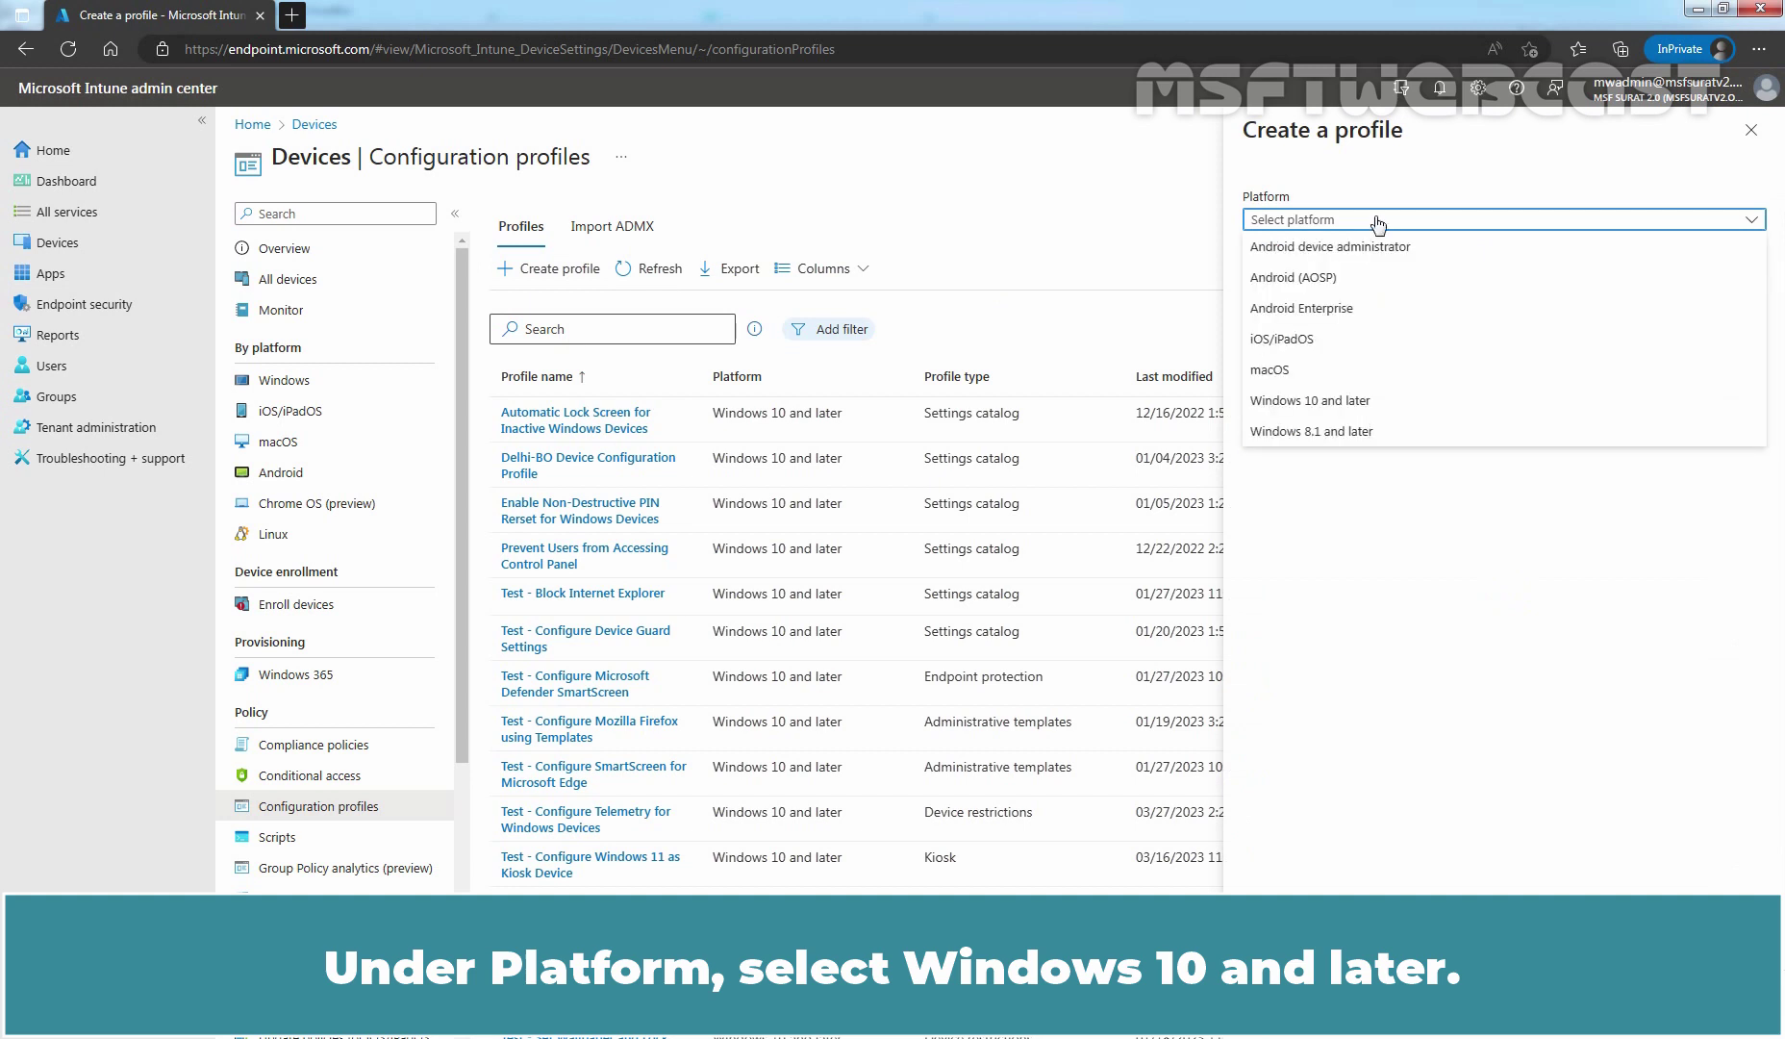
pyautogui.click(1326, 400)
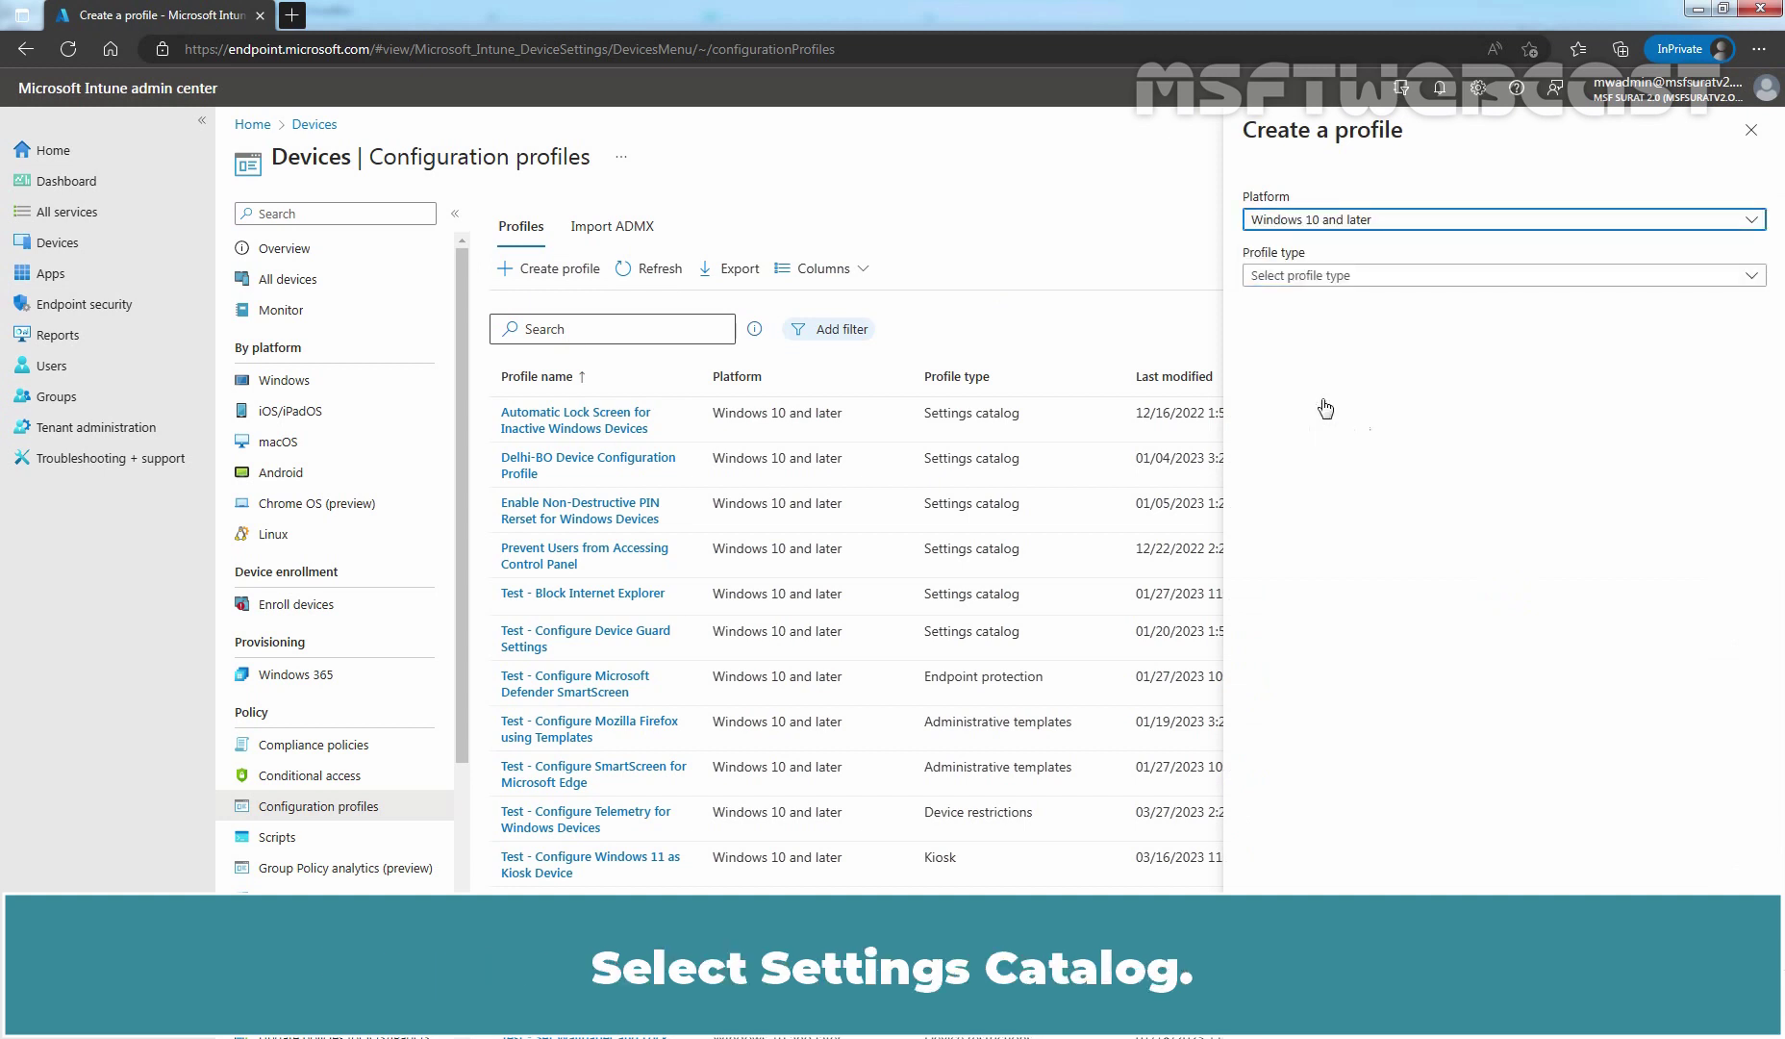
pyautogui.click(1308, 279)
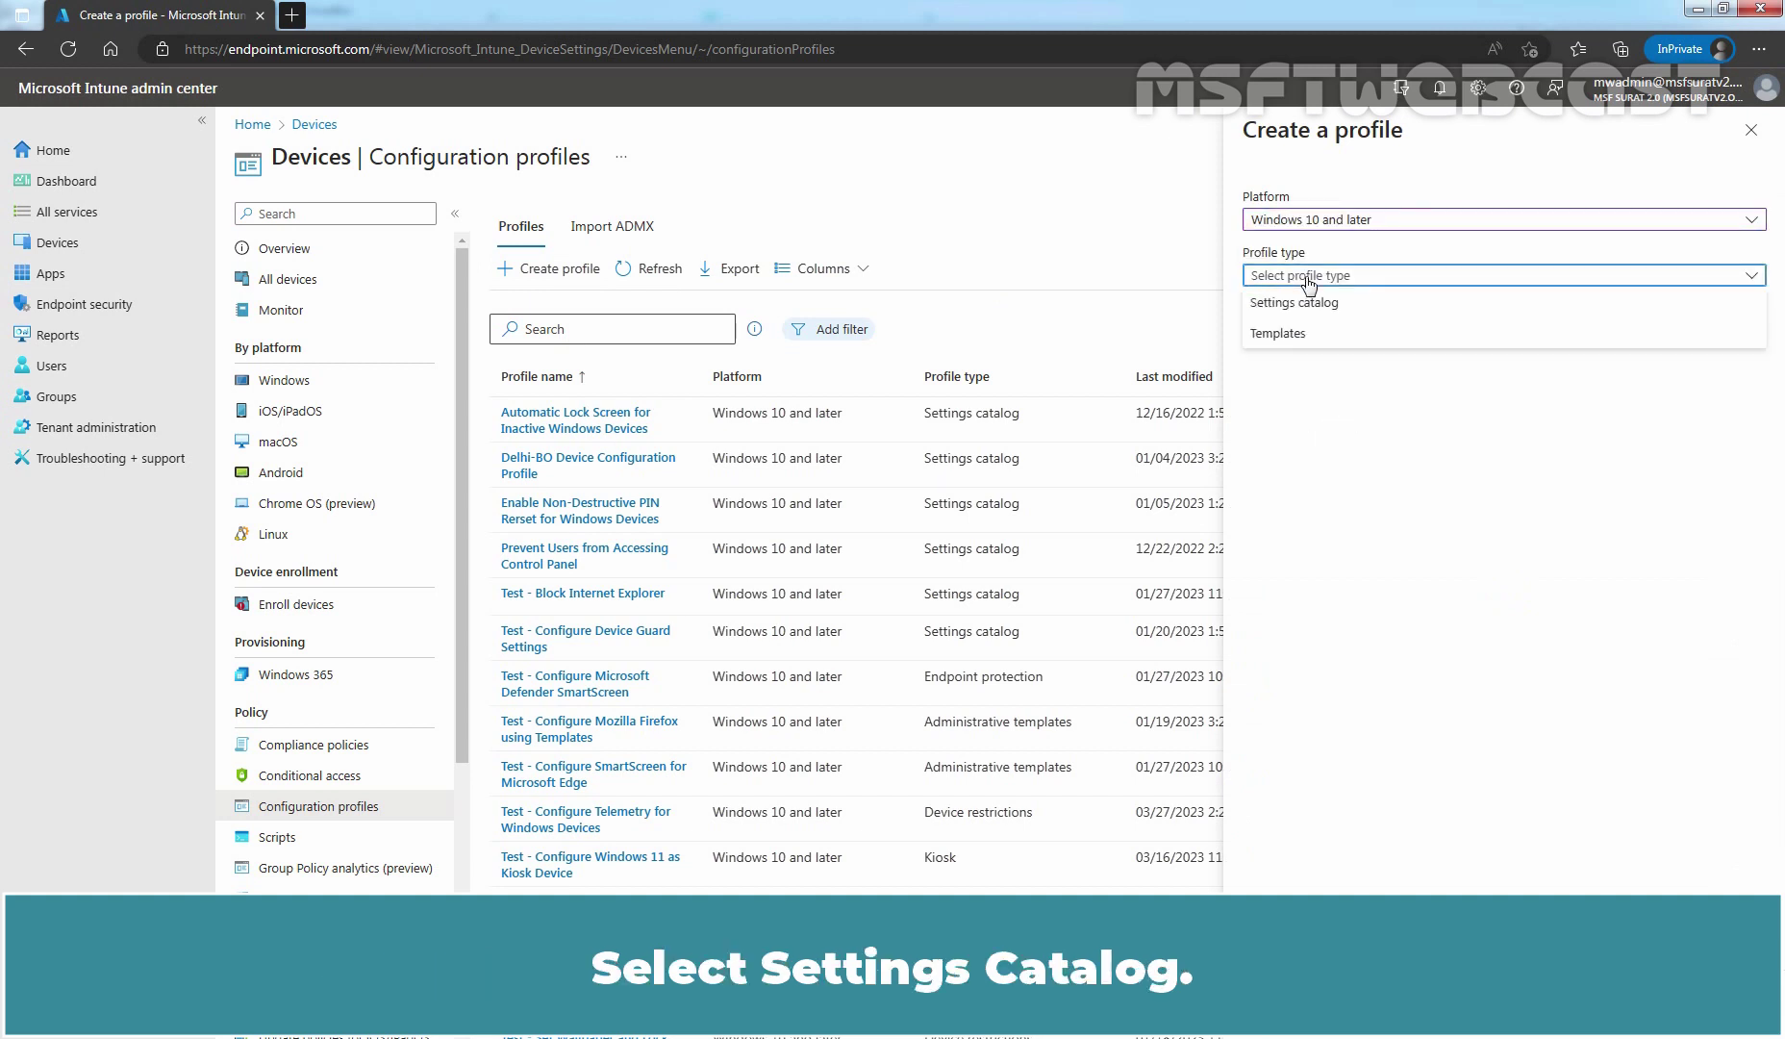
pyautogui.click(1294, 304)
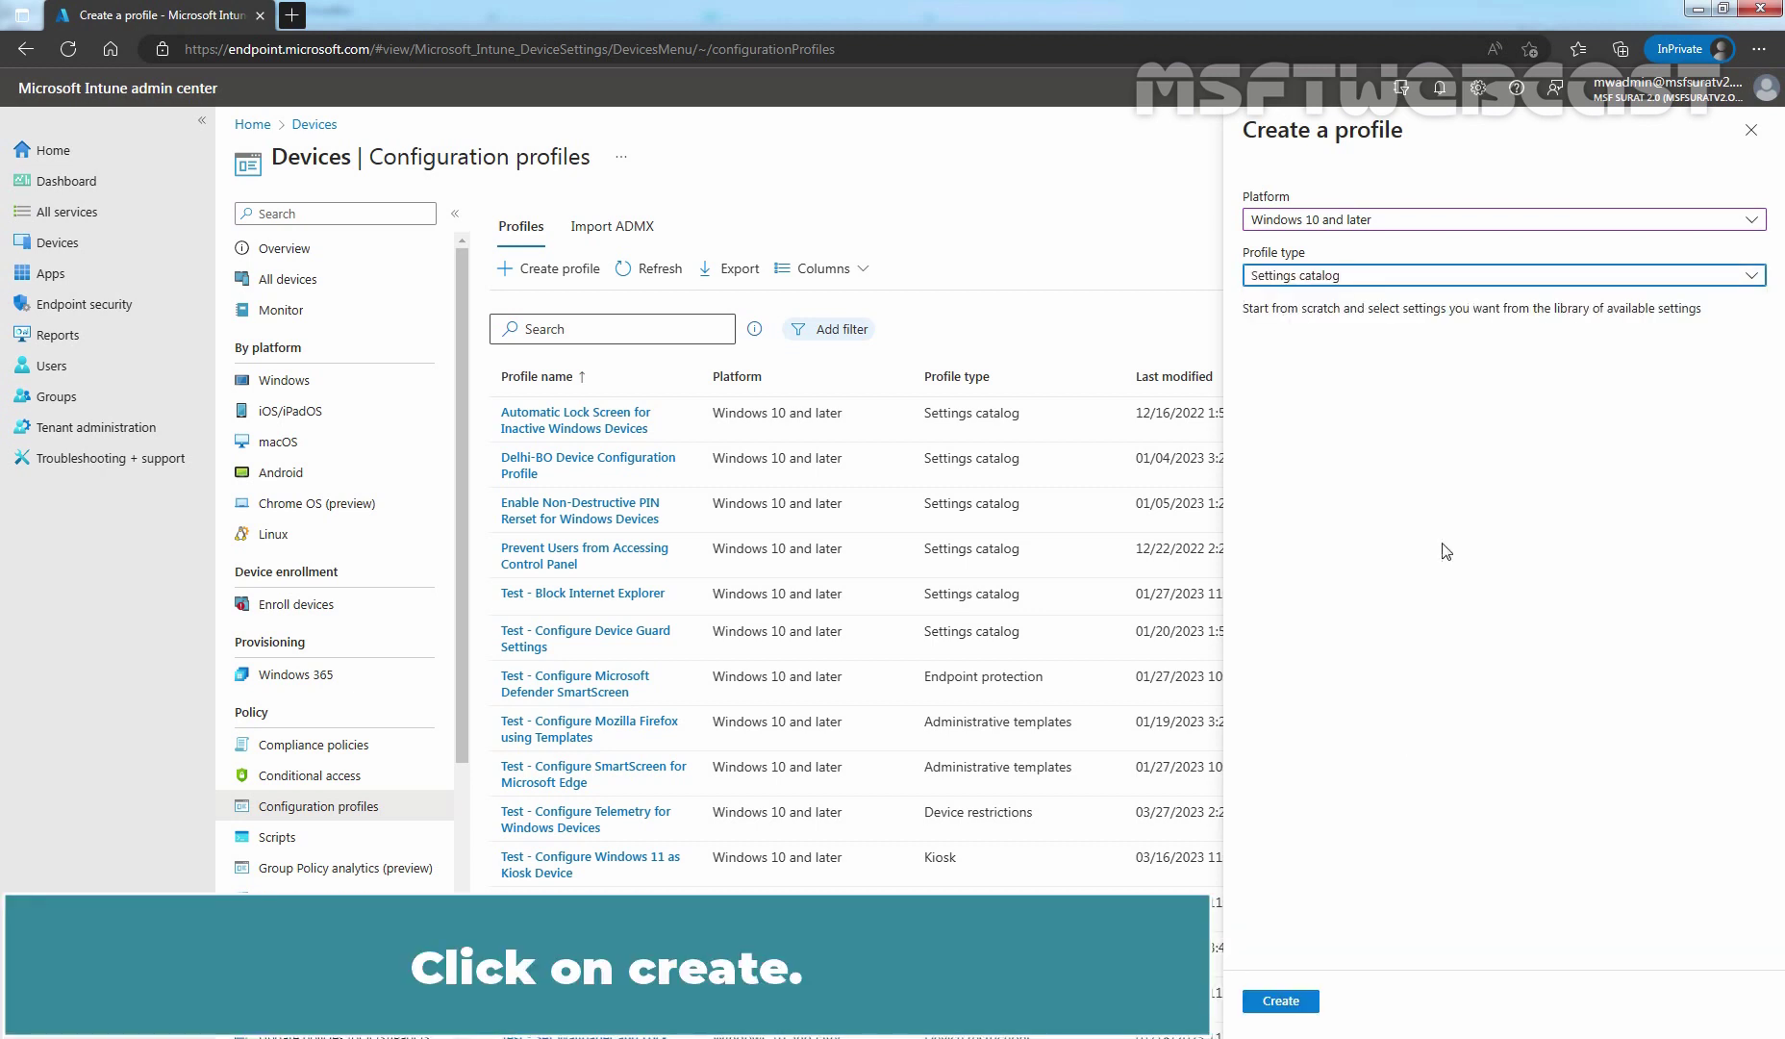
pyautogui.click(1281, 1000)
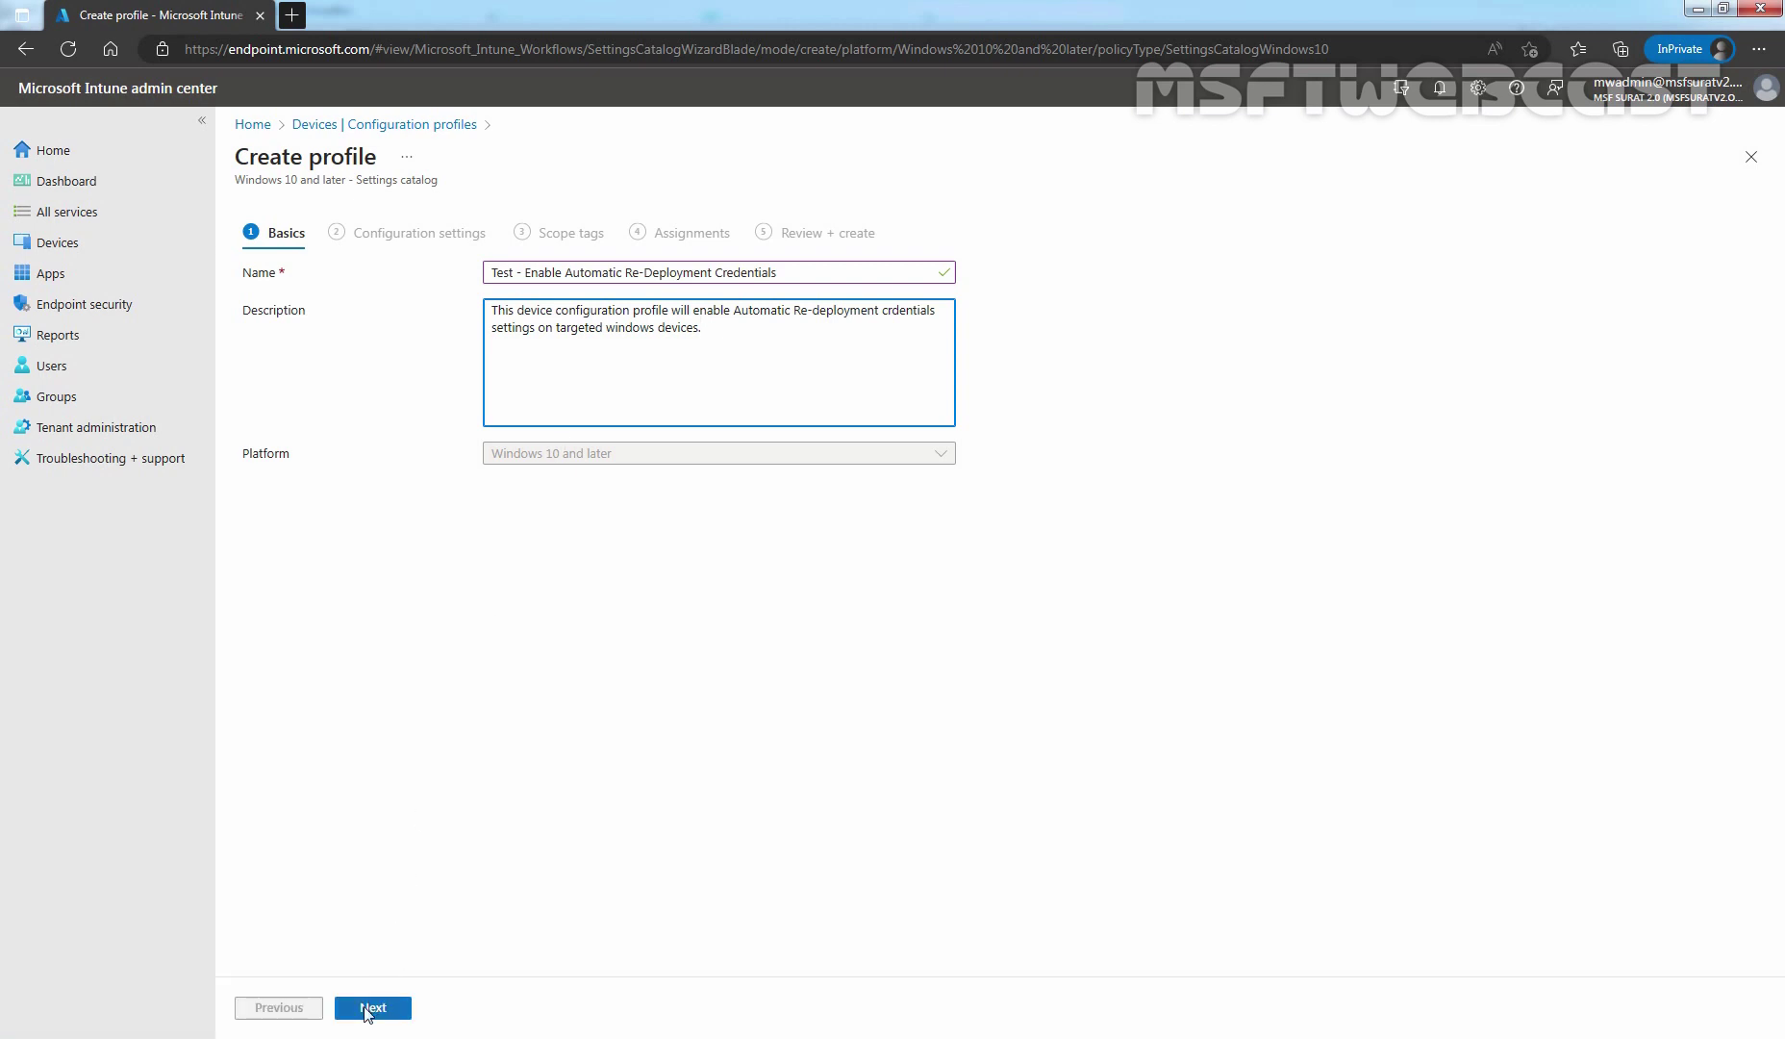
# Step: Continue from Basics to Configuration settings for 'Test - Enable Automatic Re-Deployment Credentials'
pyautogui.click(371, 1007)
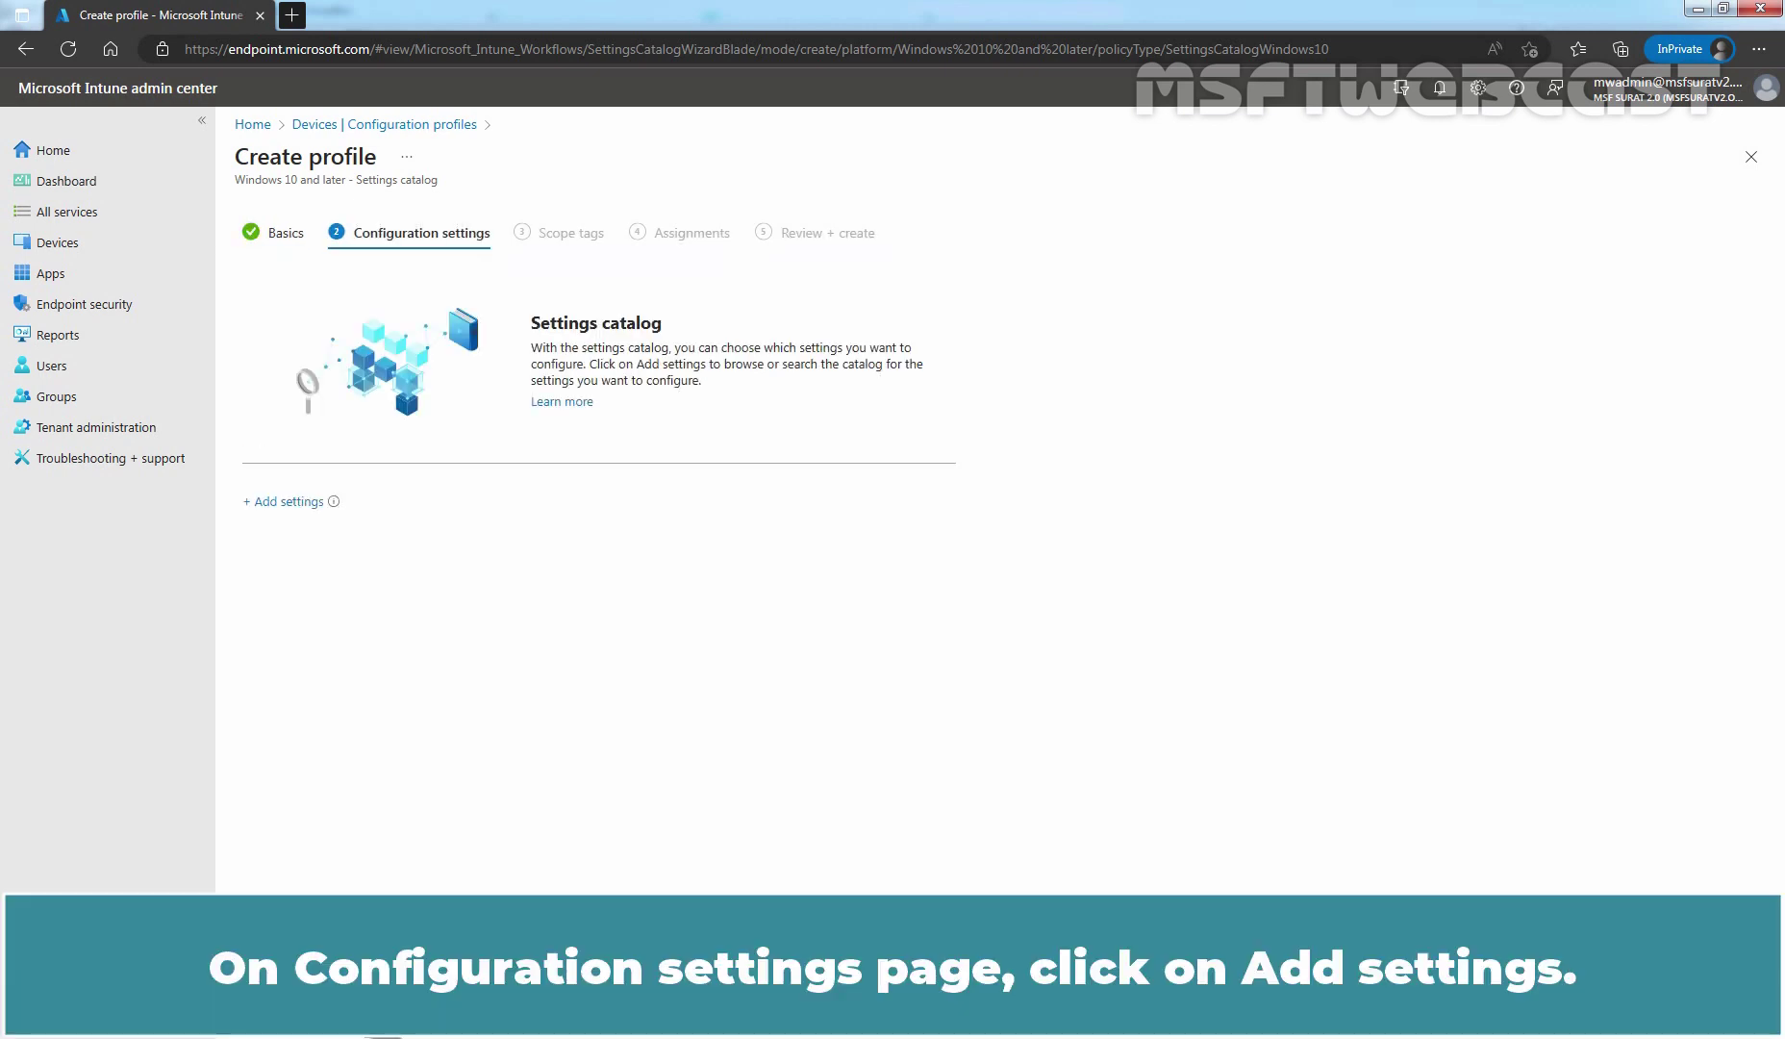
# Step: Add Credential Providers' Disable Automatic Re Deployment Credentials setting and toggle it to Disabled
pyautogui.click(290, 502)
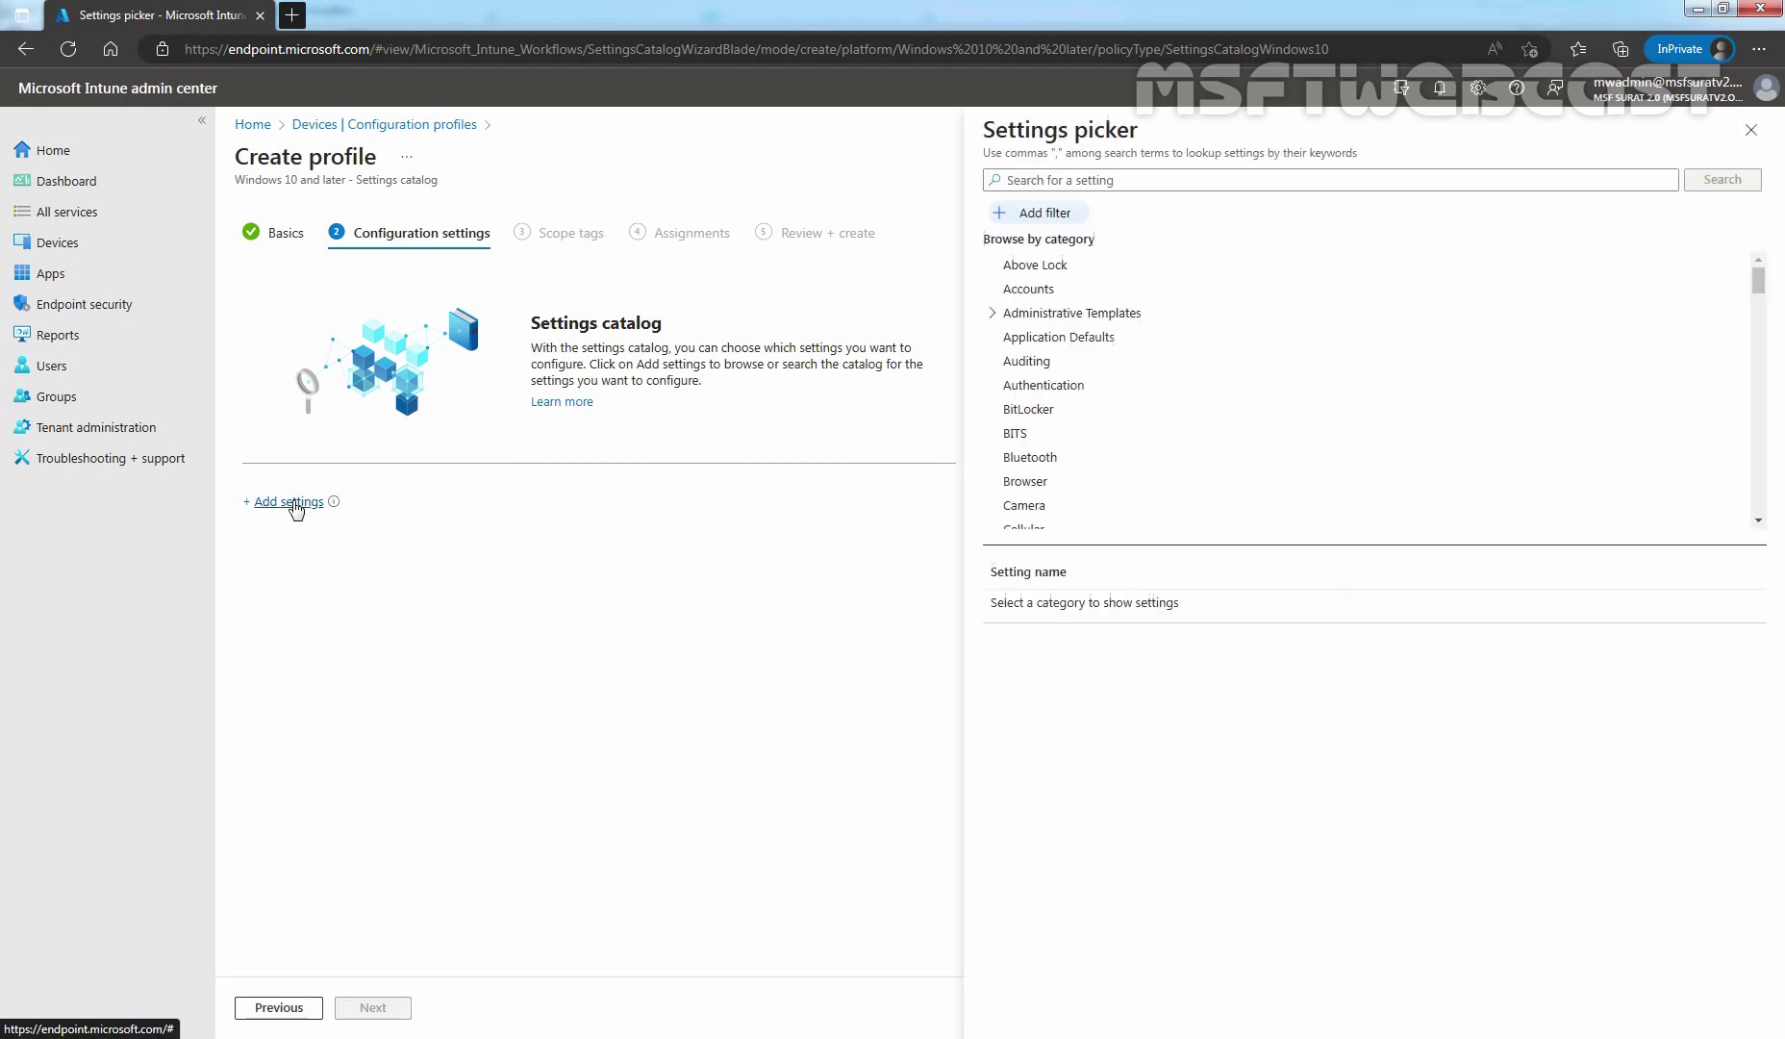
pyautogui.scroll(-3, 1232, 331)
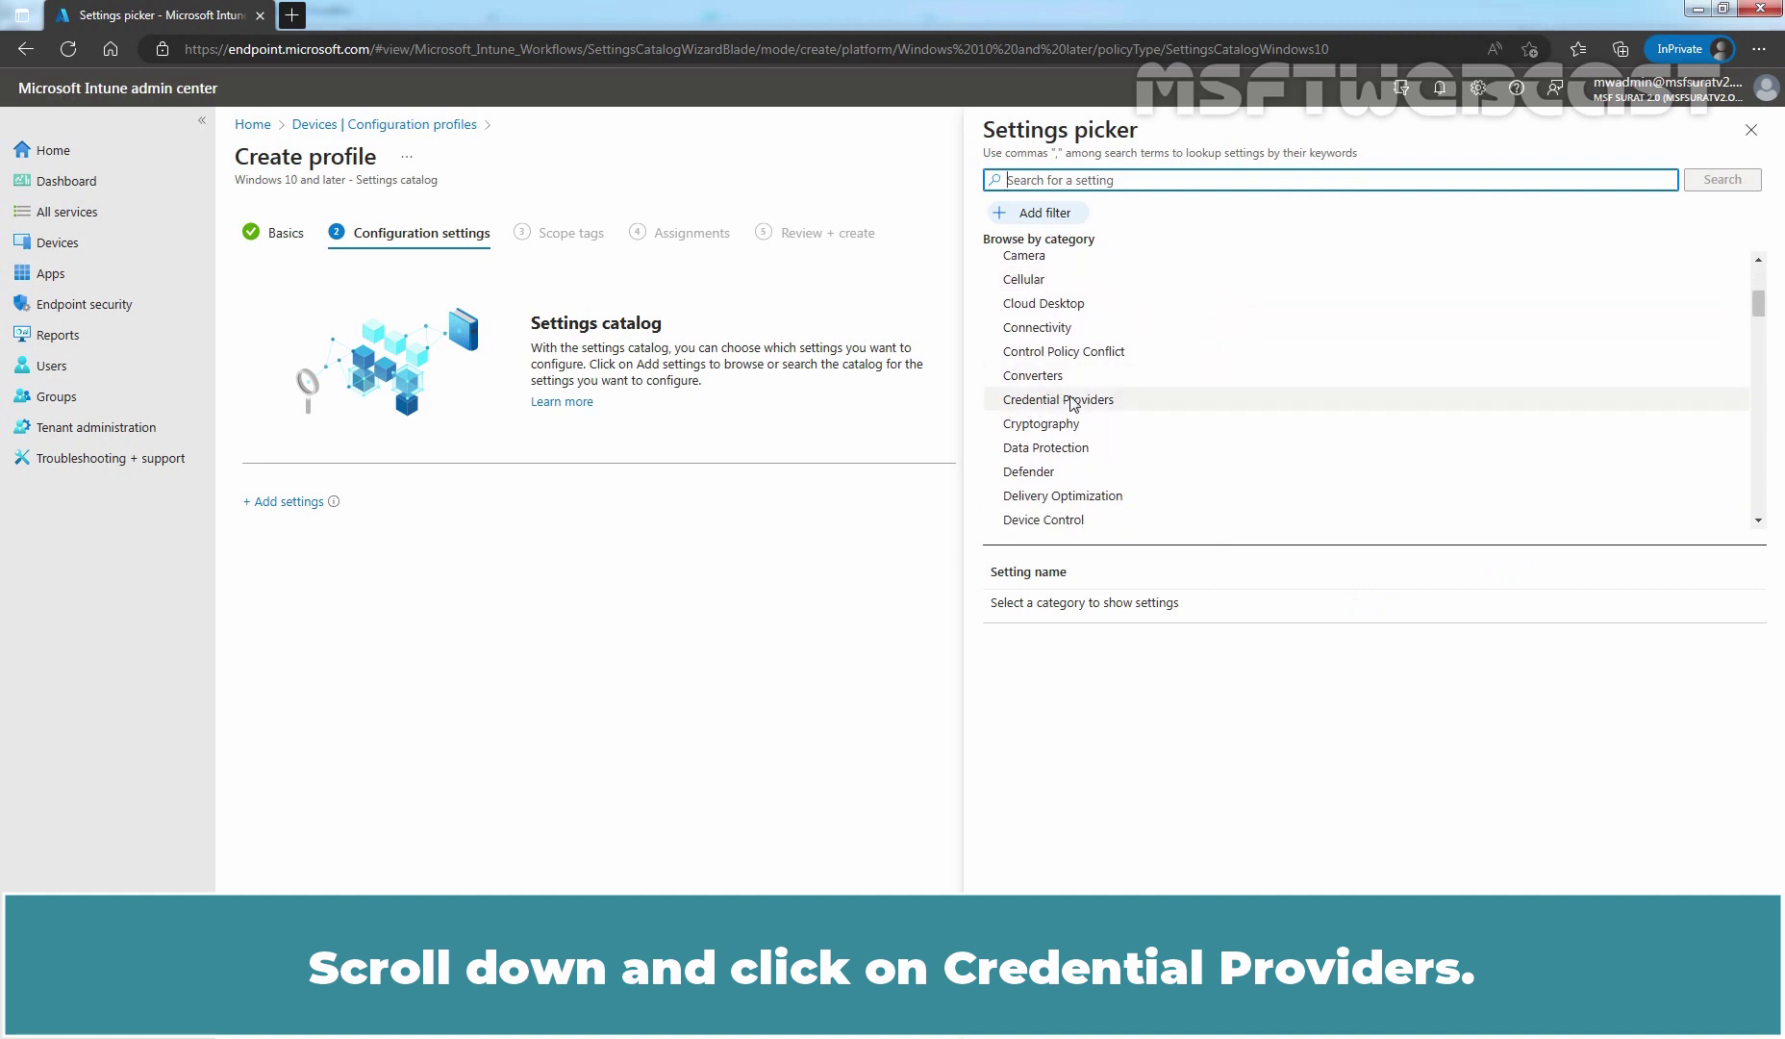
pyautogui.click(1086, 402)
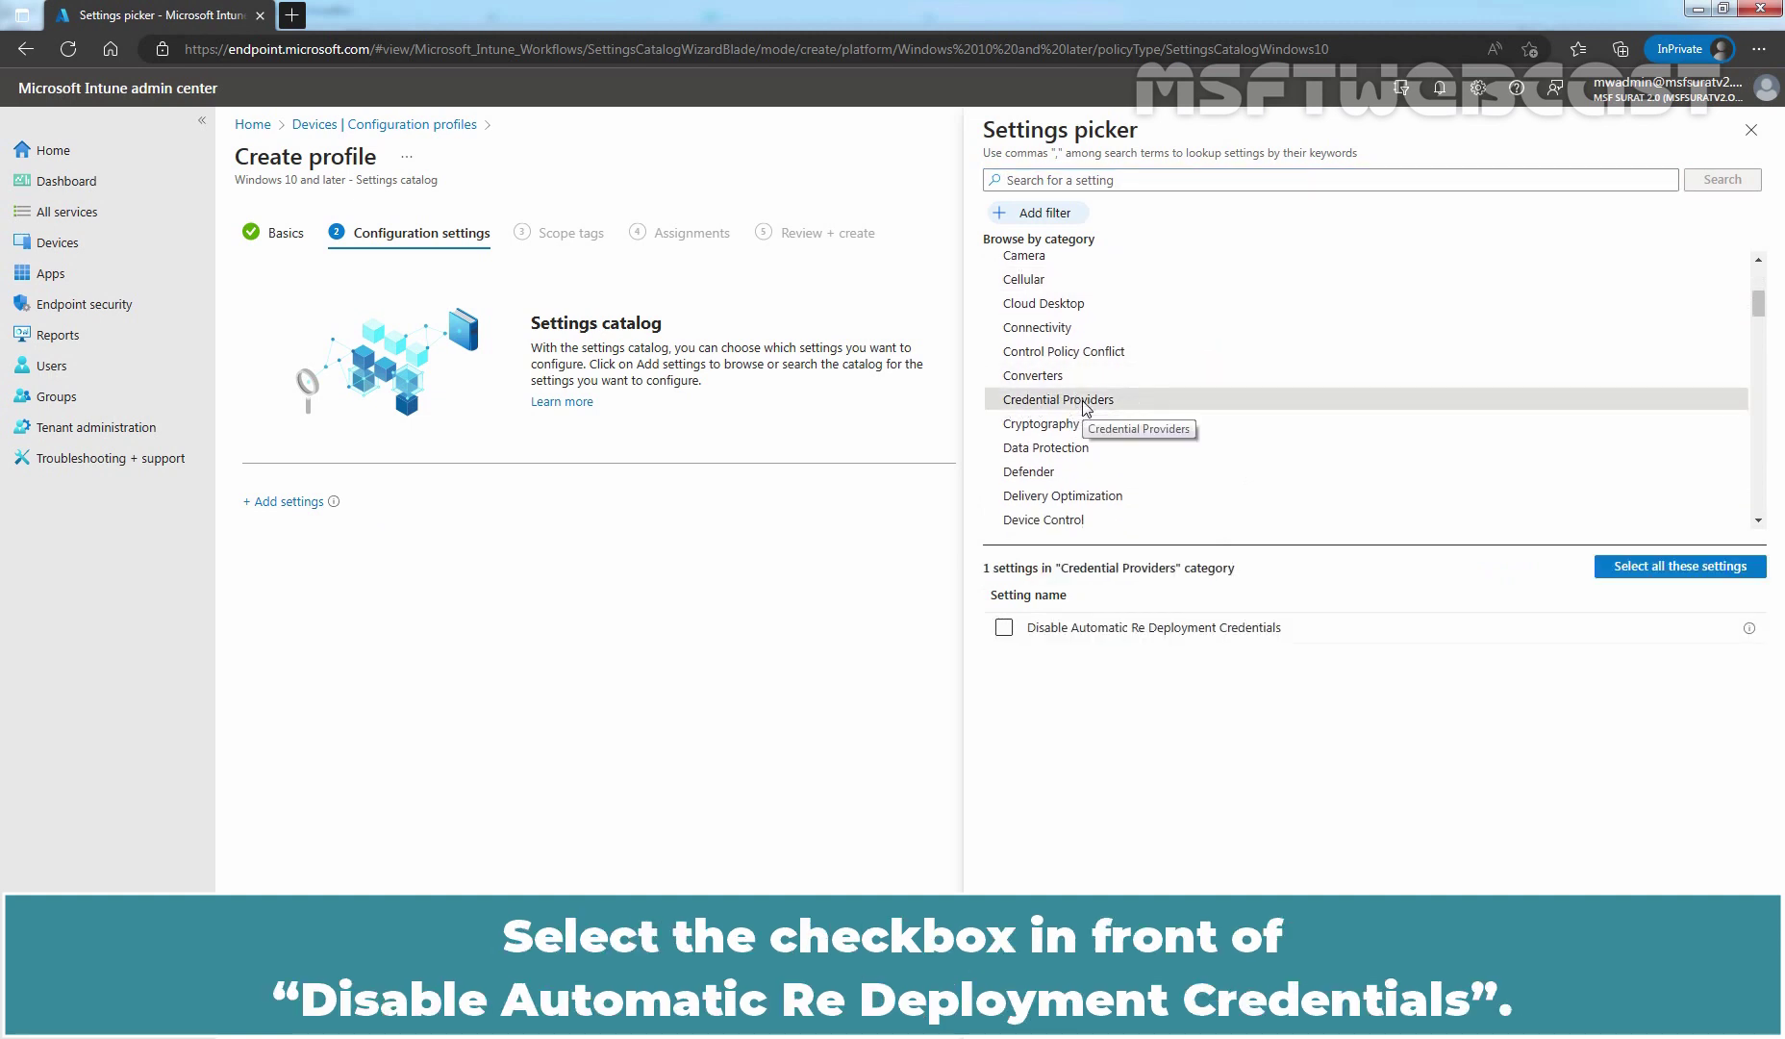
pyautogui.click(1003, 628)
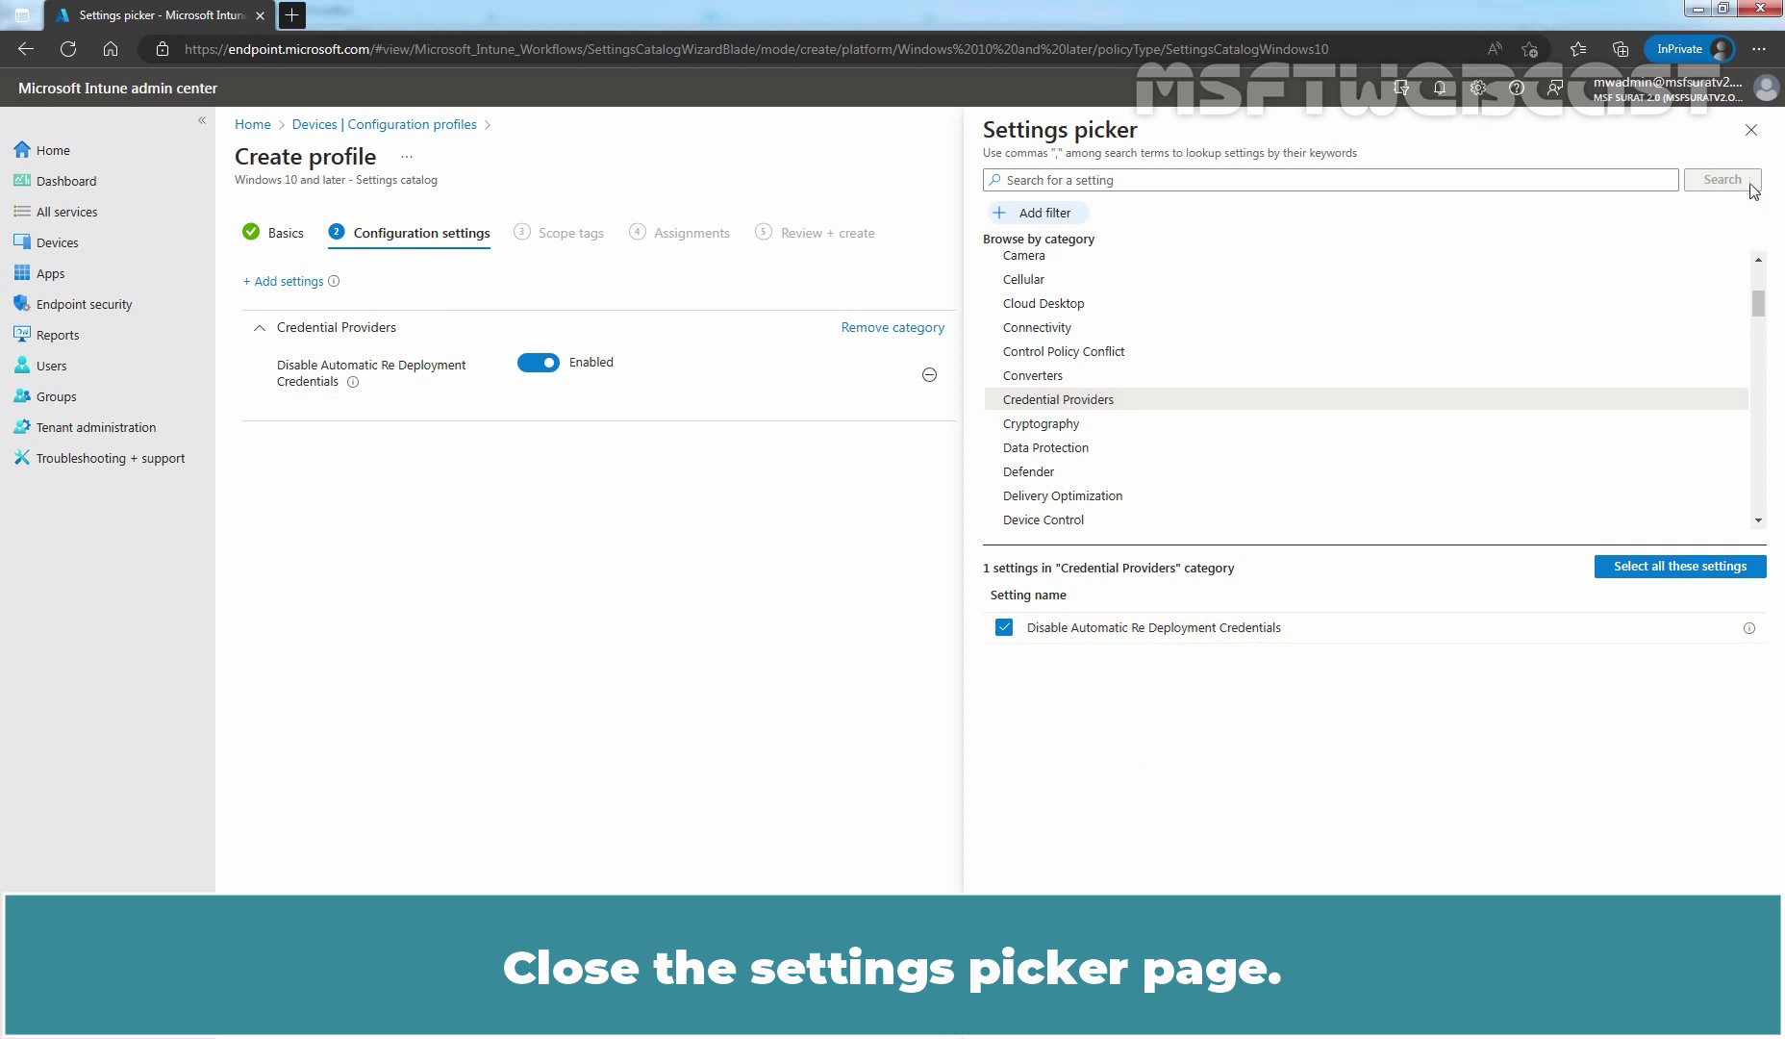
pyautogui.click(1751, 131)
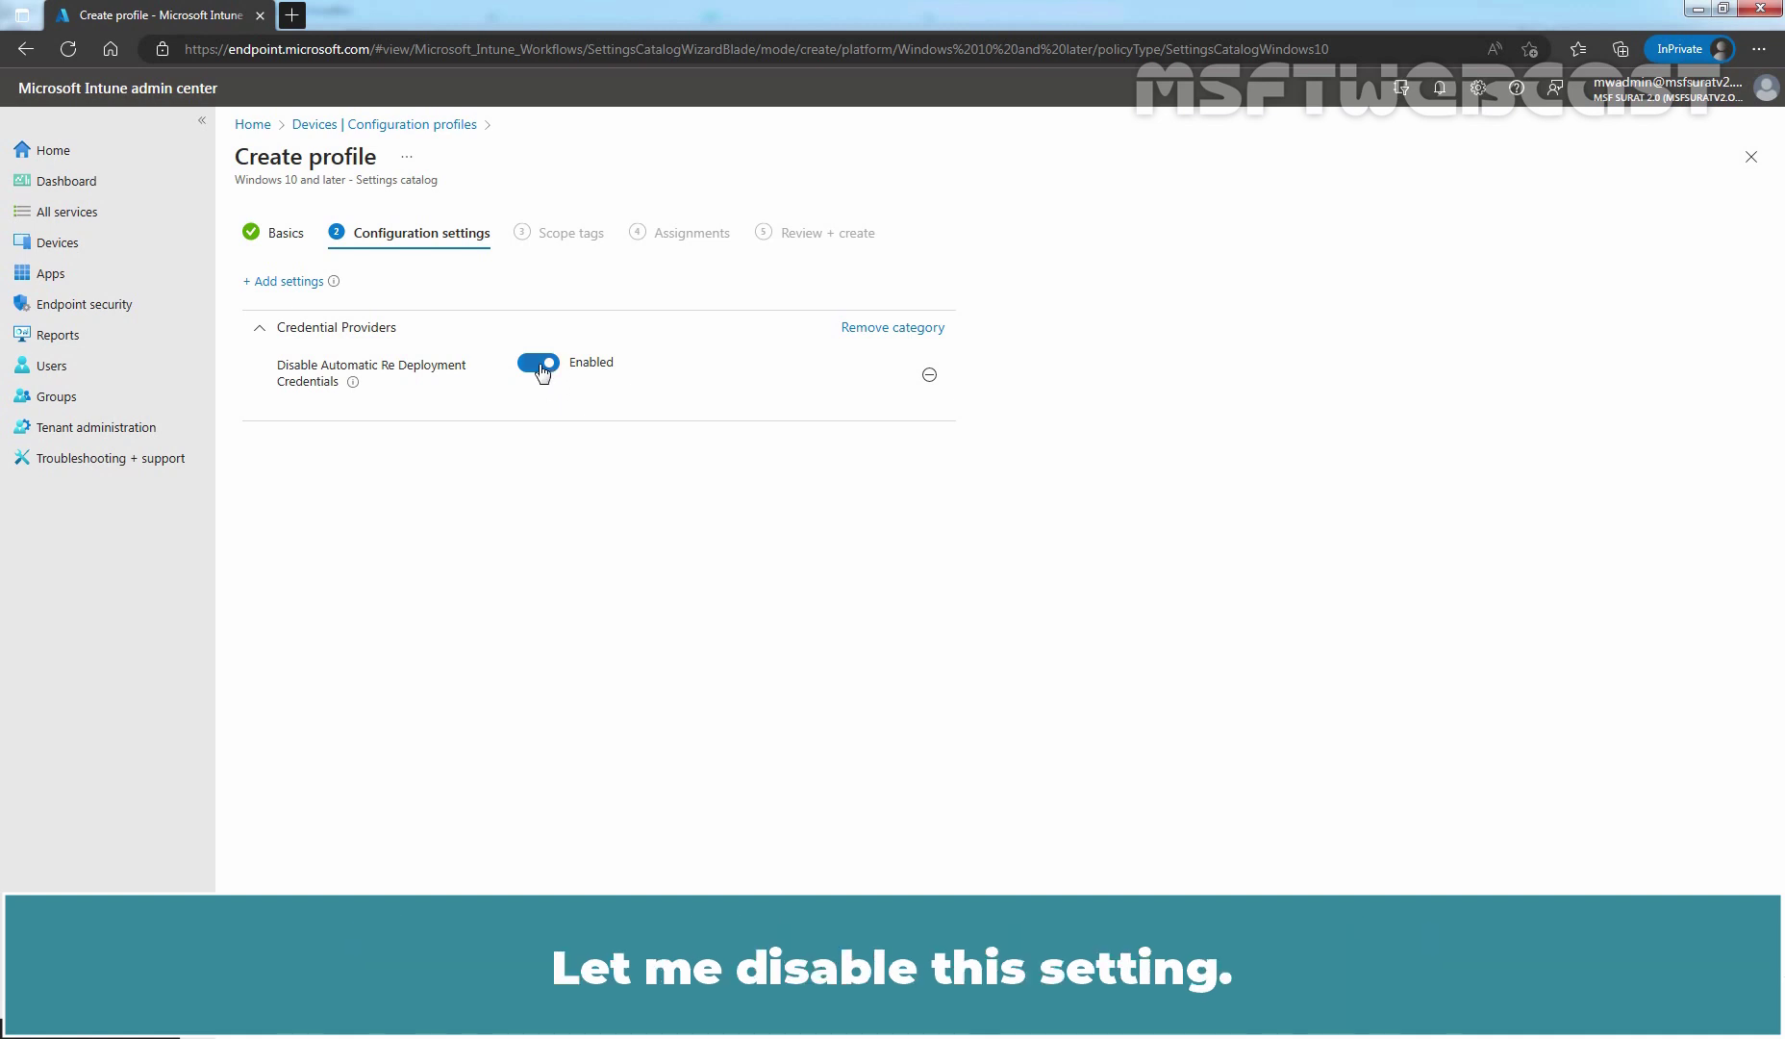
pyautogui.click(537, 365)
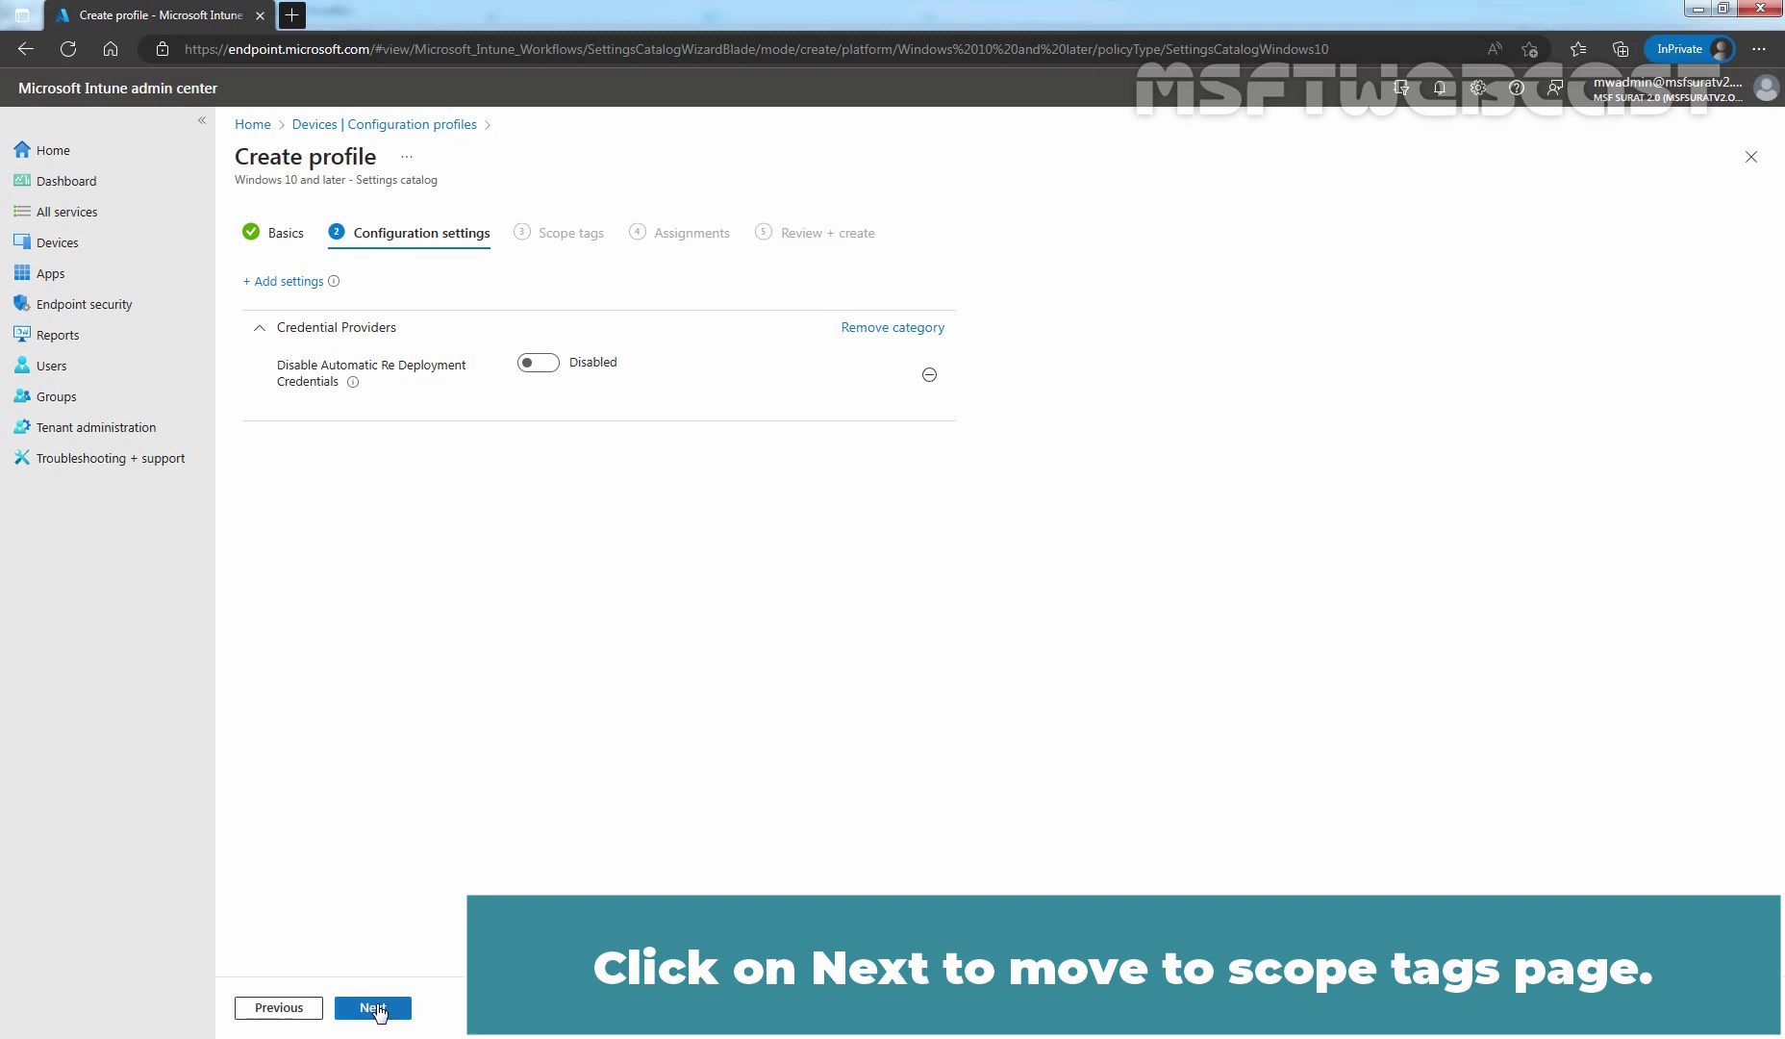
# Step: Pass through Scope tags with Default kept and reach Assignments
pyautogui.click(372, 1007)
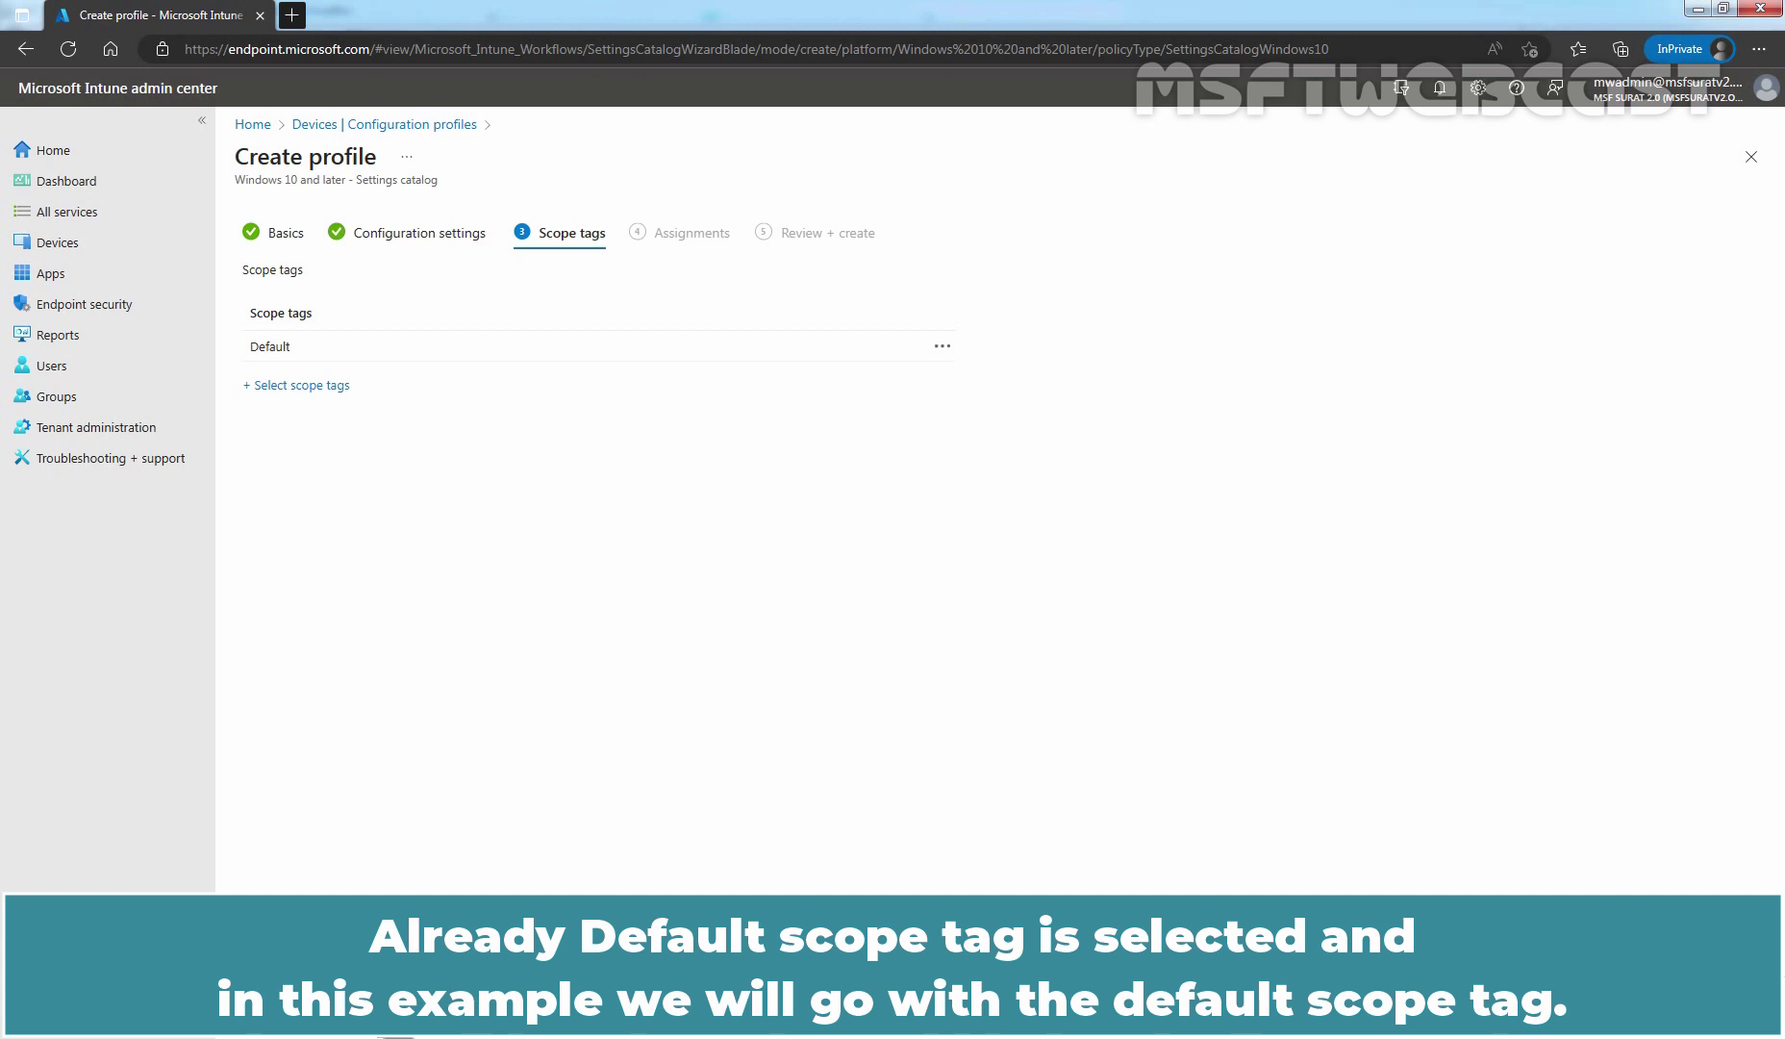
pyautogui.click(367, 1010)
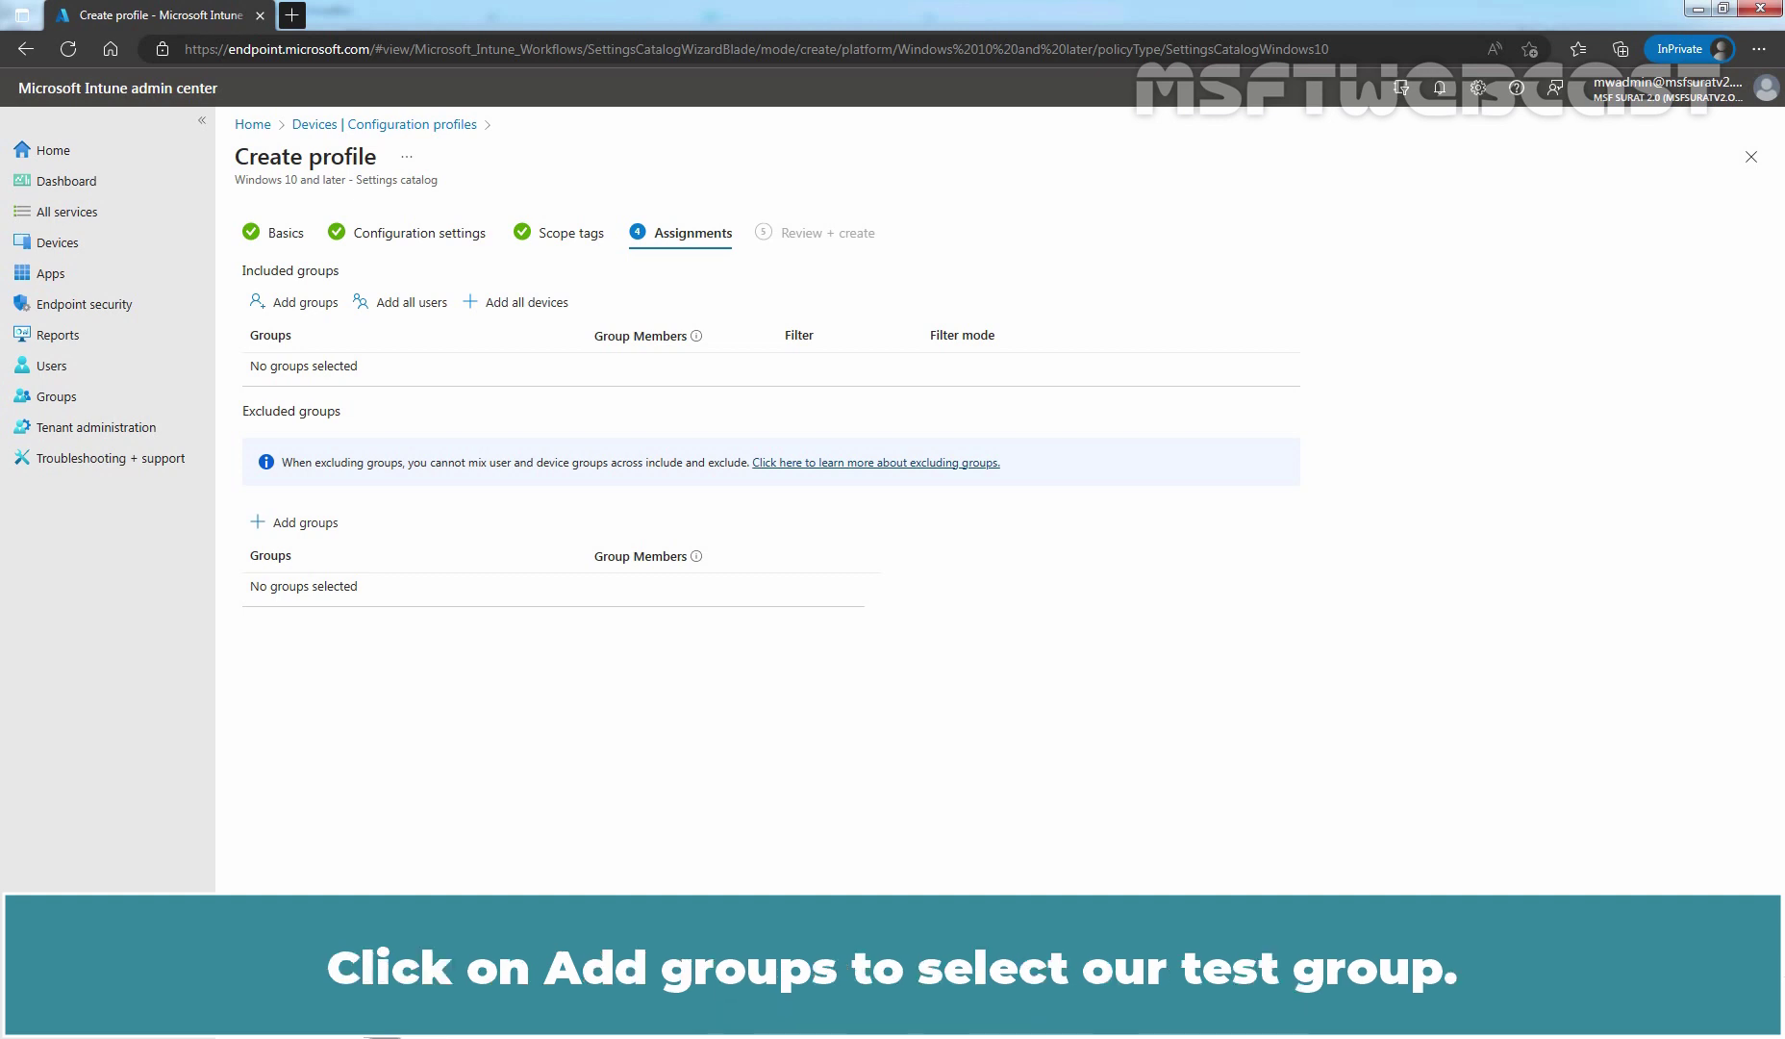
# Step: Include the Test_WinClient group in the assignments and proceed to Review + create
pyautogui.click(293, 308)
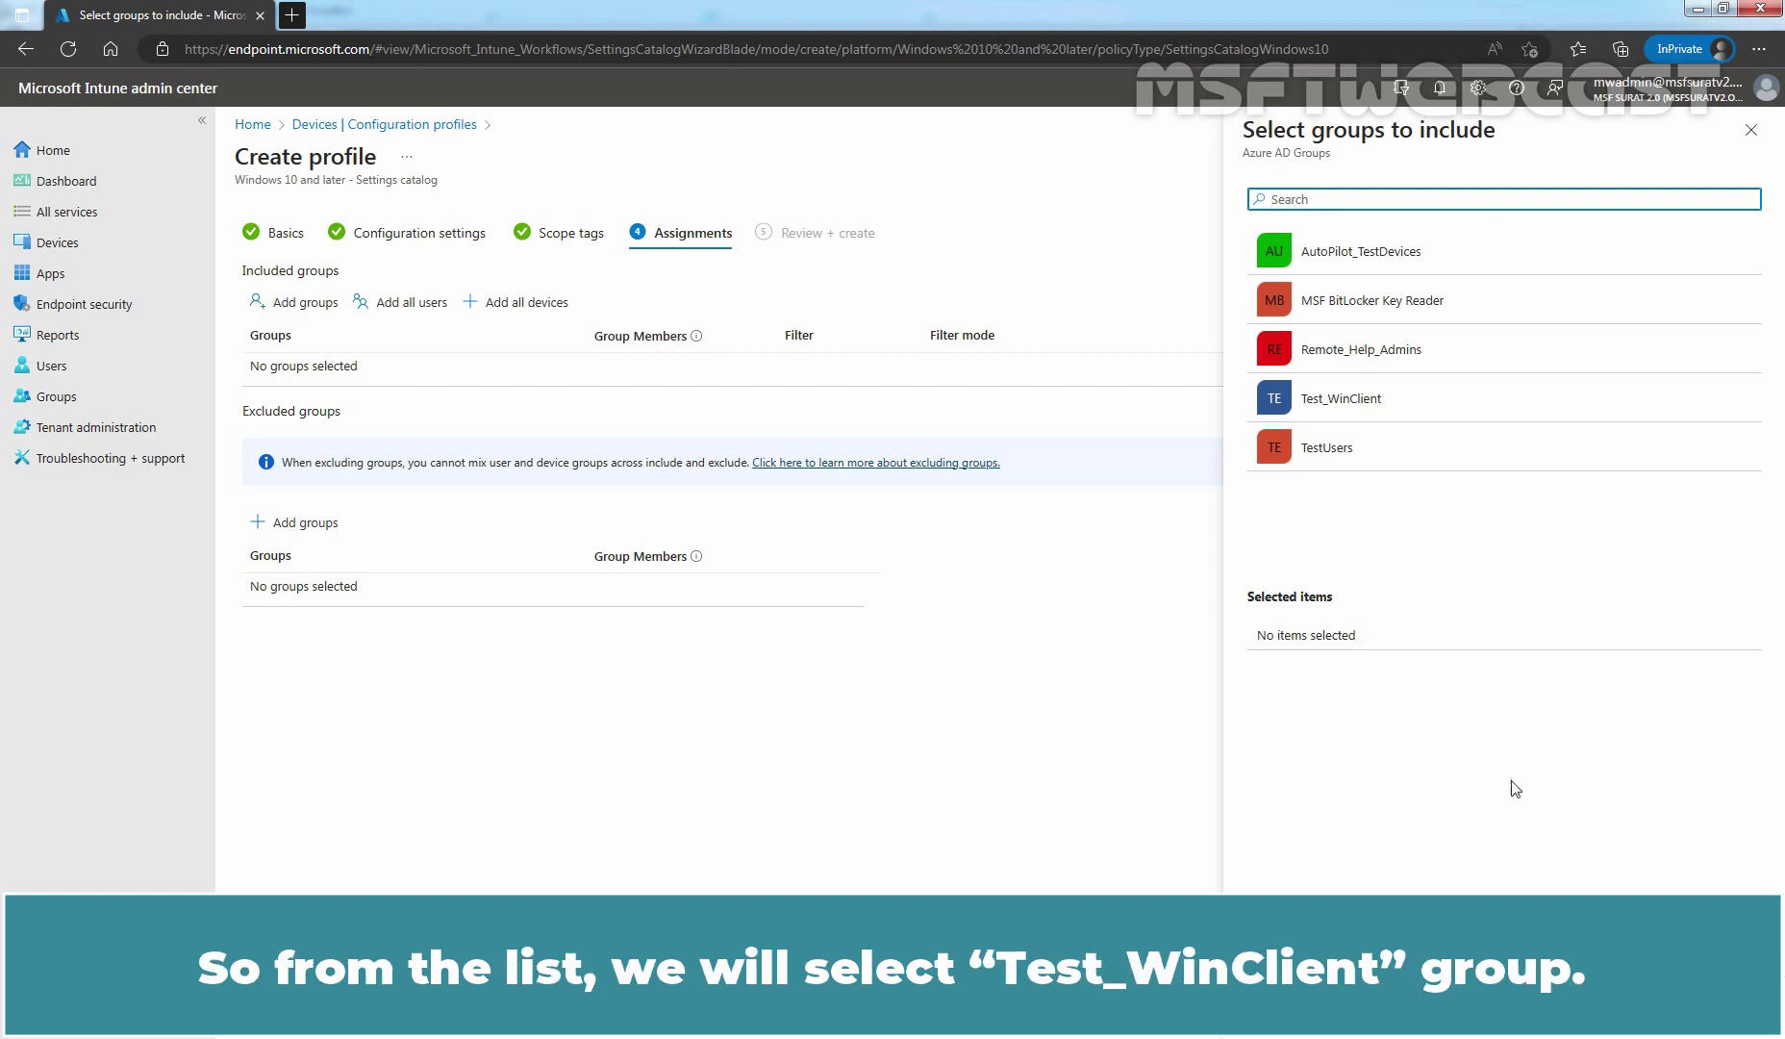
pyautogui.click(1298, 402)
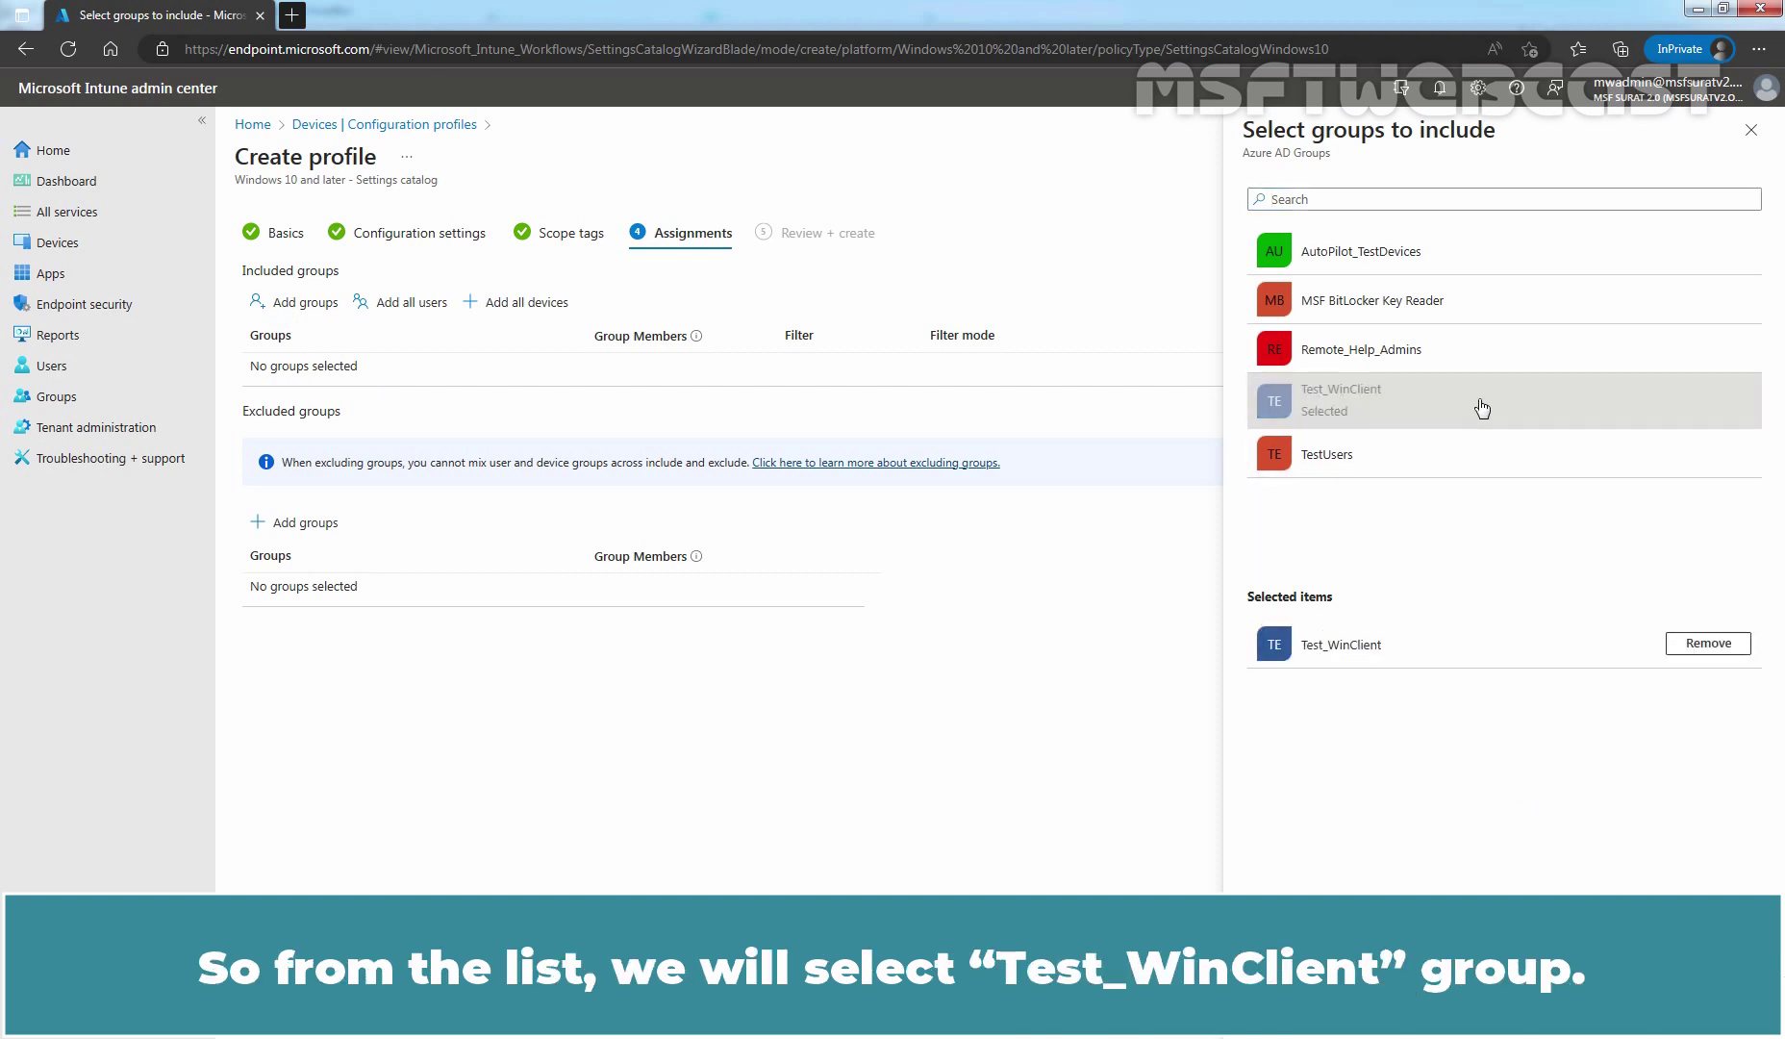
pyautogui.click(1282, 1007)
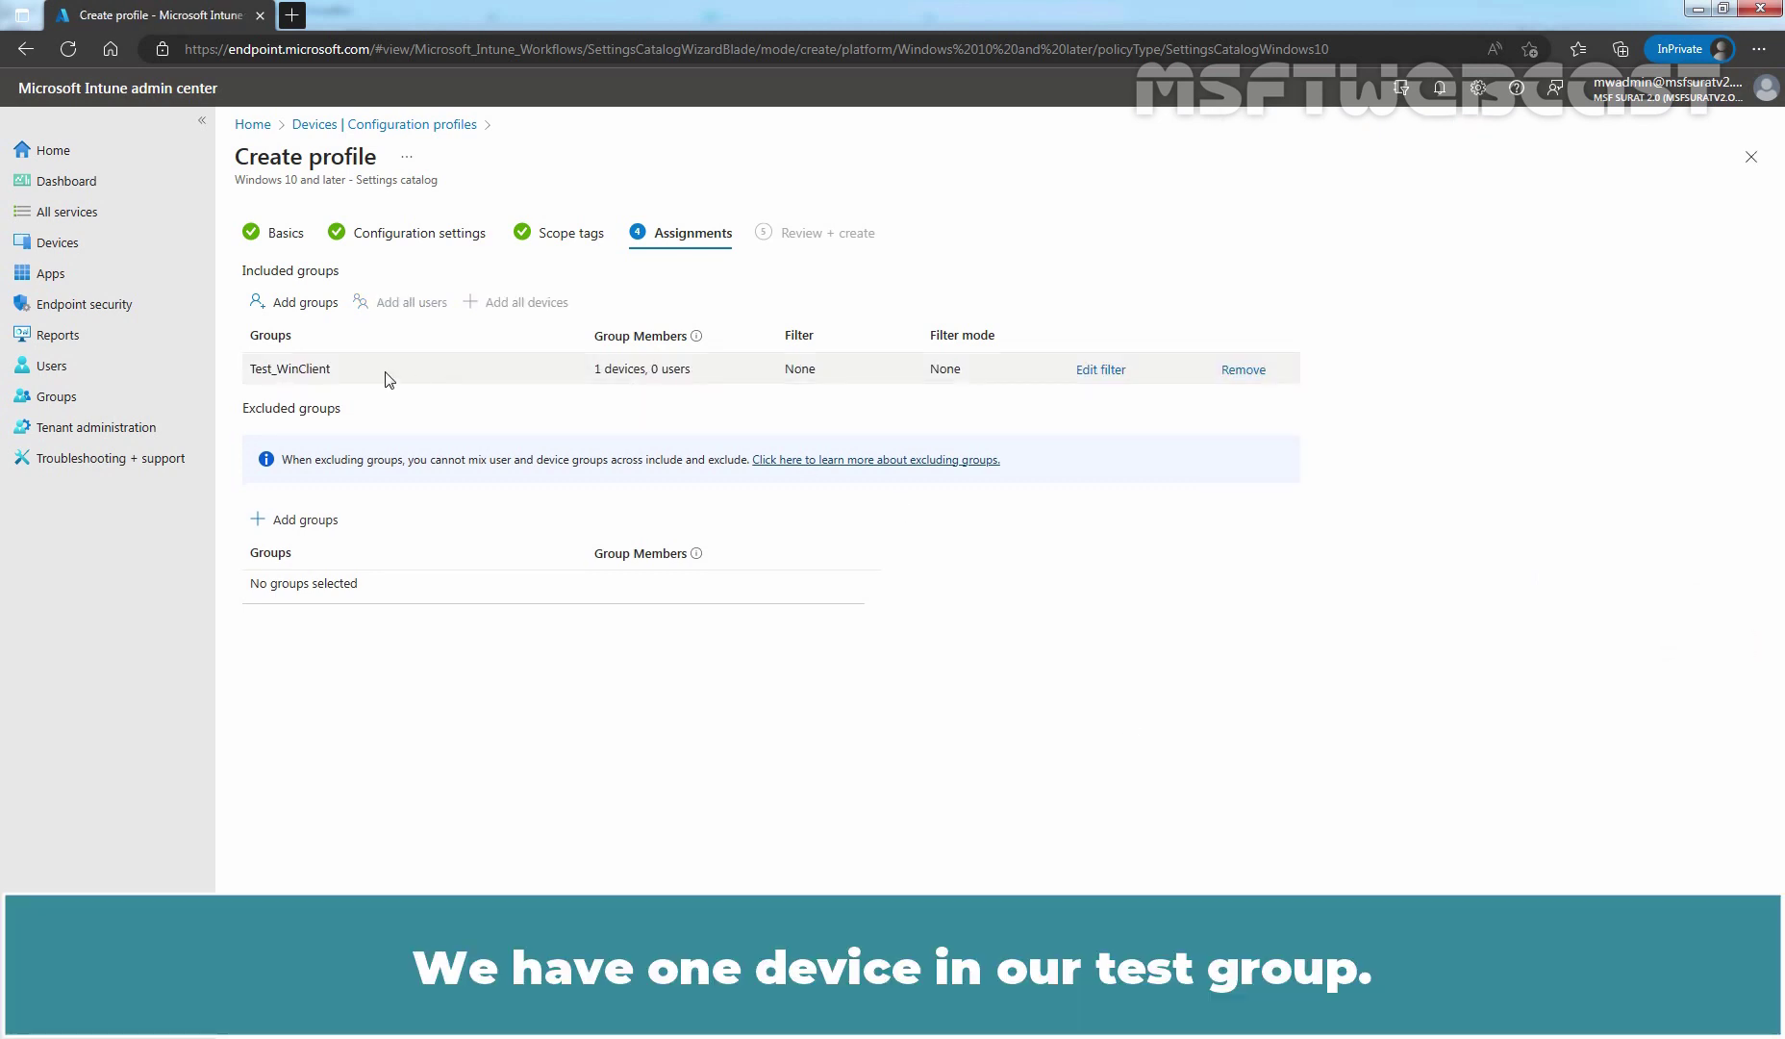
pyautogui.click(372, 1010)
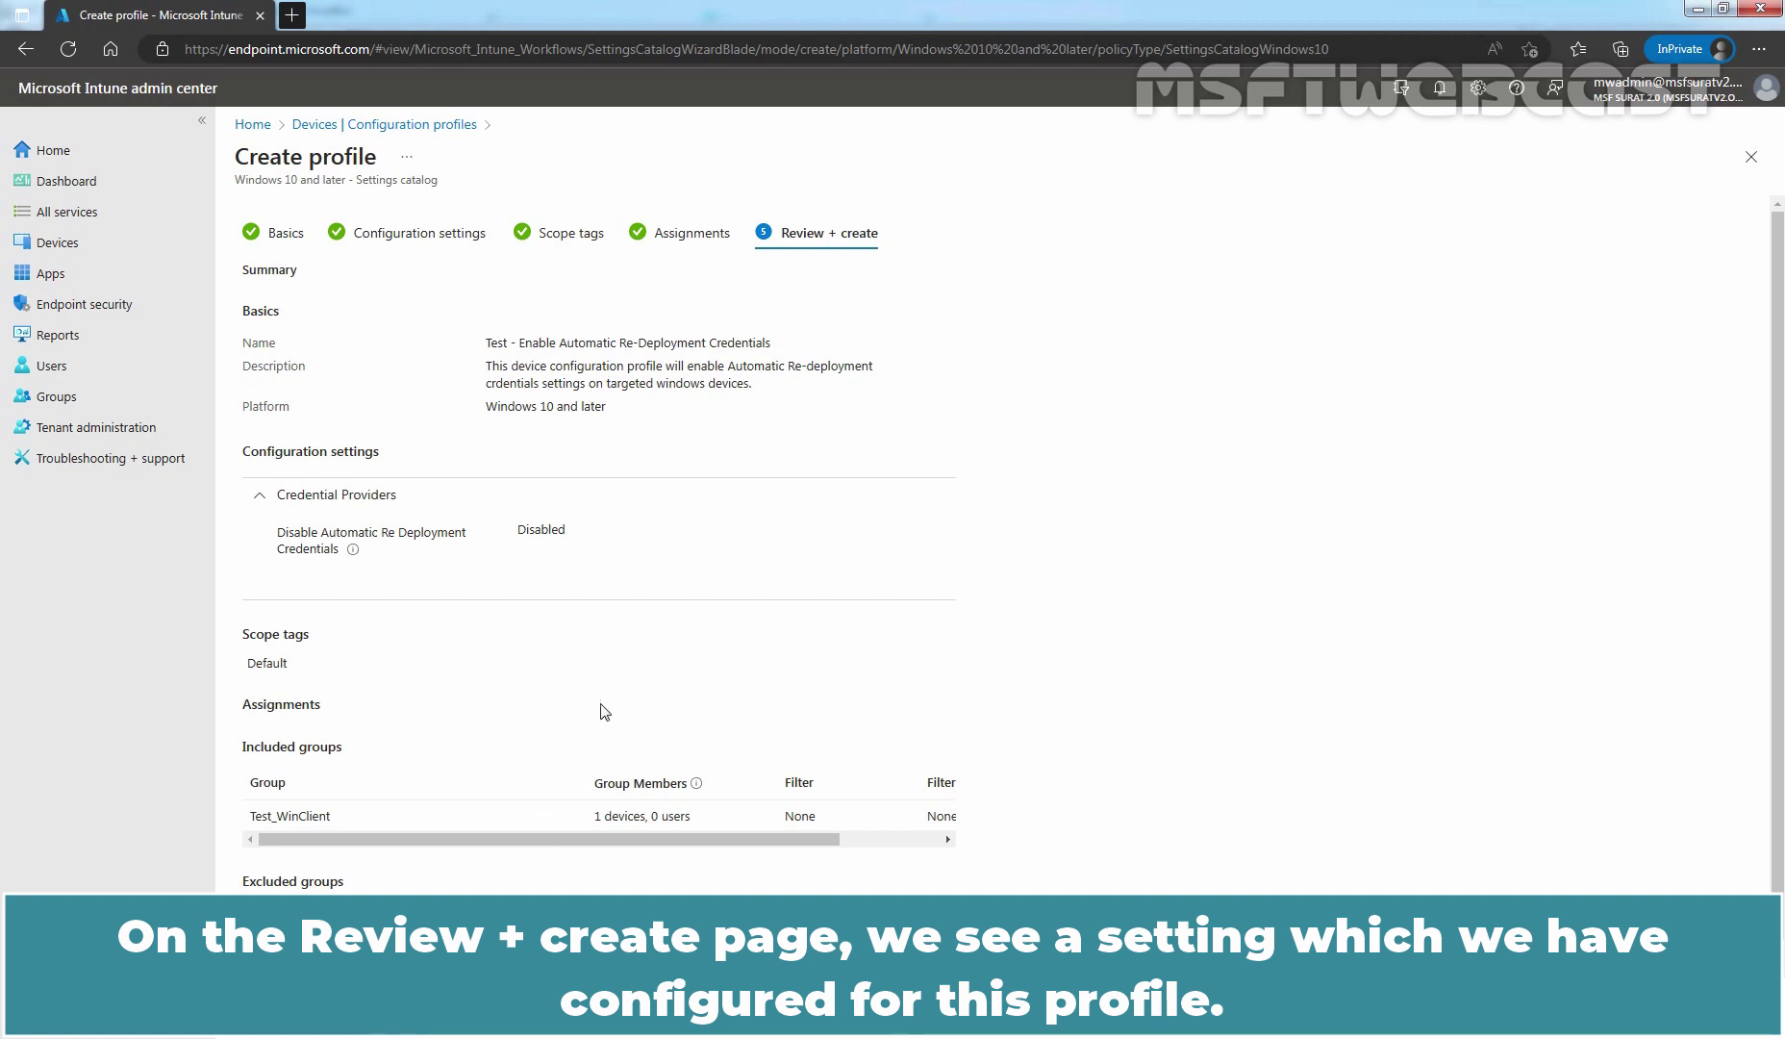
# Step: Create the profile and refresh the Configuration profiles list to show it
pyautogui.click(373, 1008)
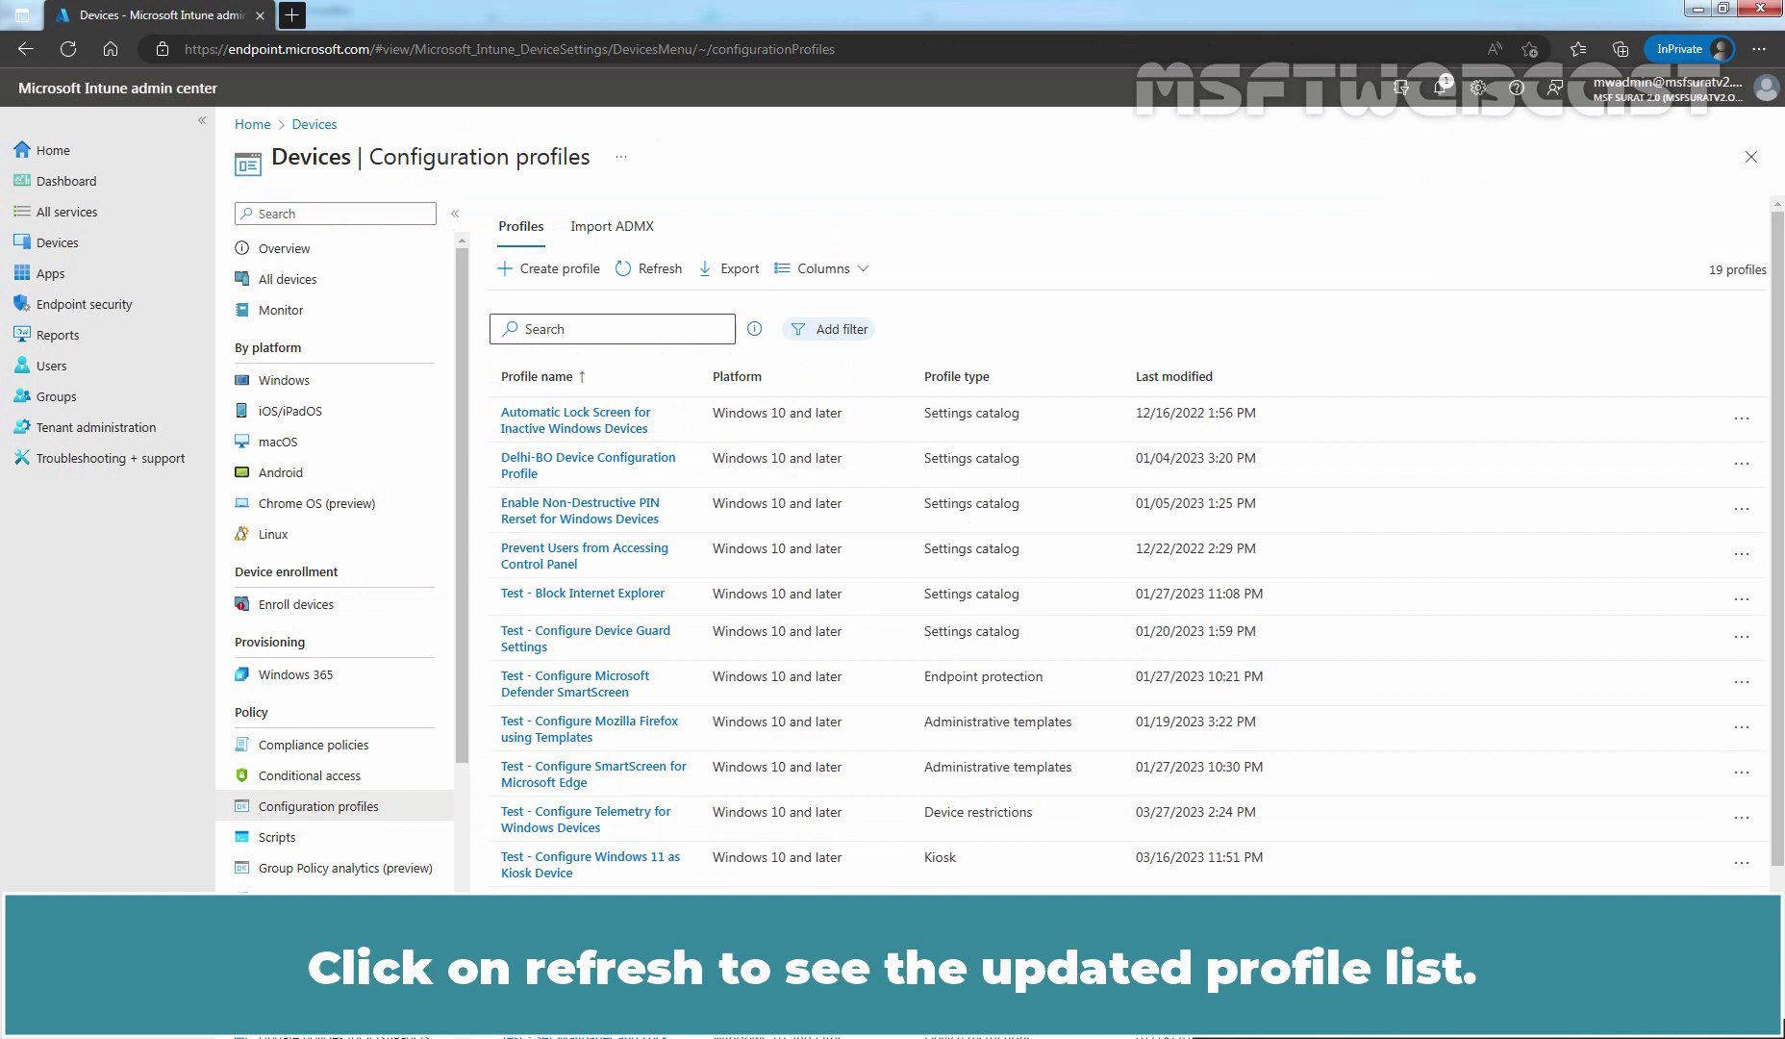
pyautogui.click(647, 278)
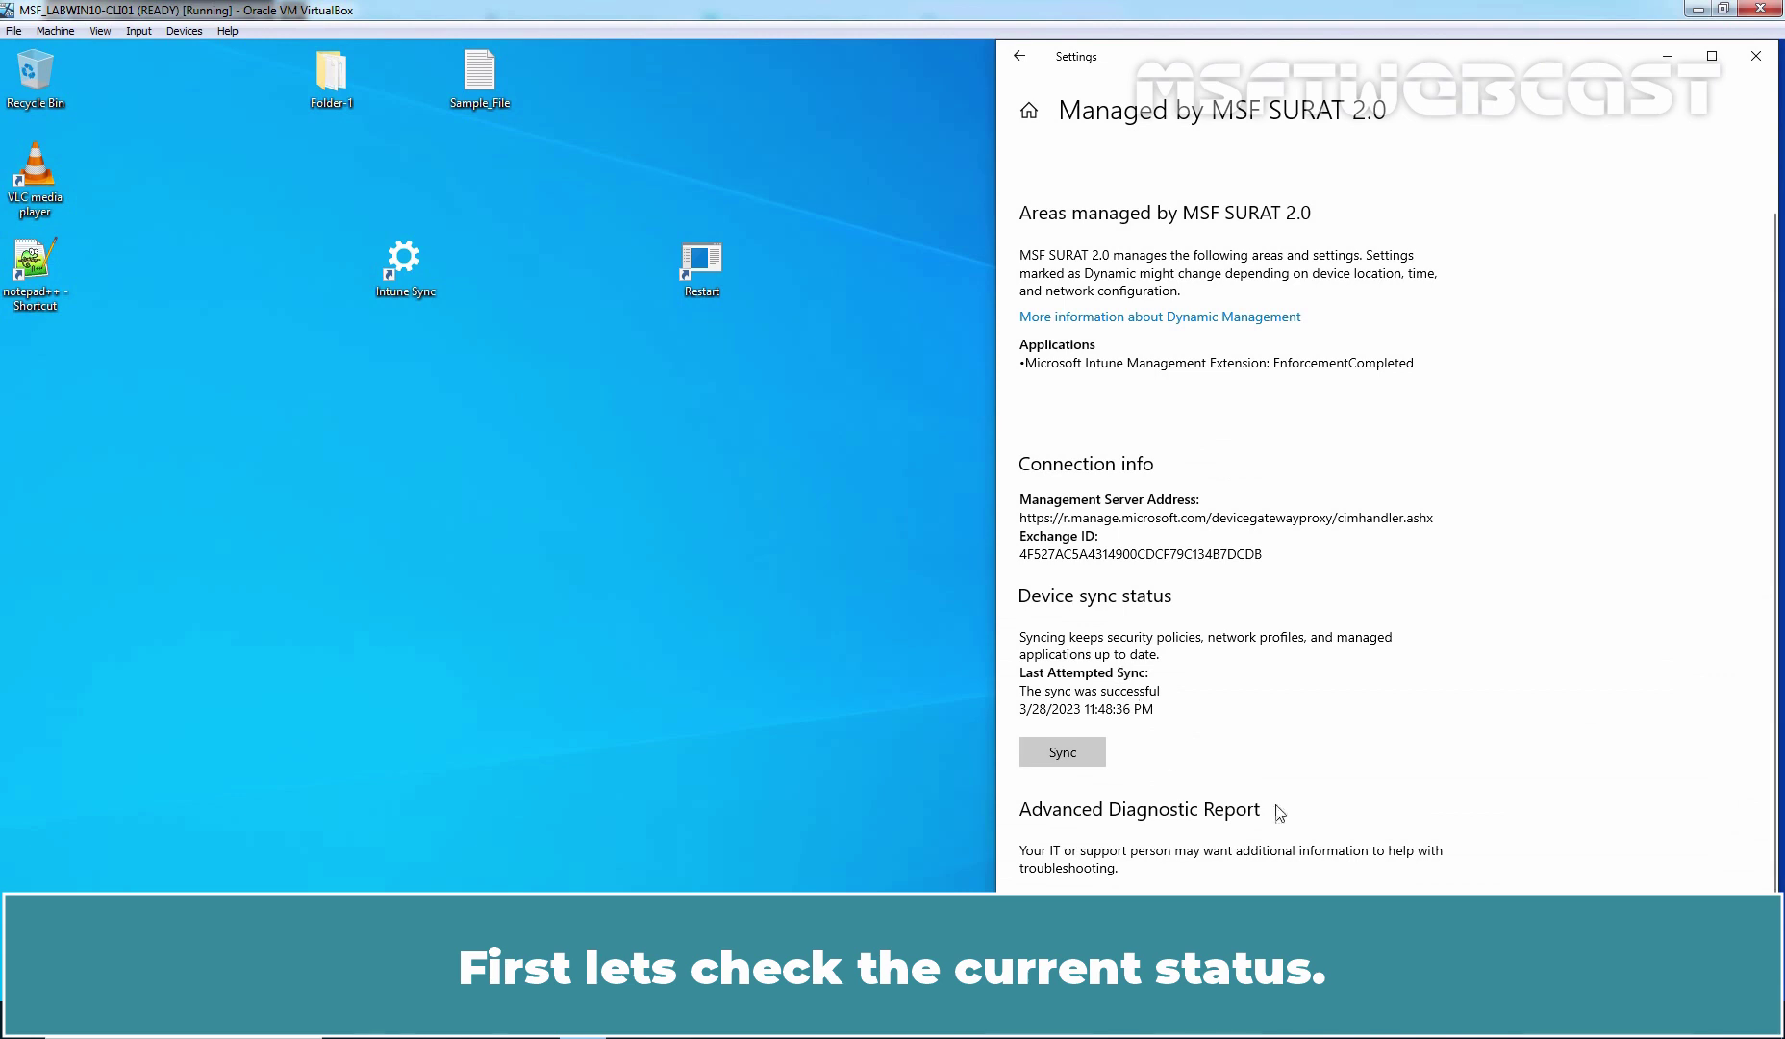
# Step: Close the guest's Settings window and sign out of the Windows 10 session
pyautogui.click(1756, 56)
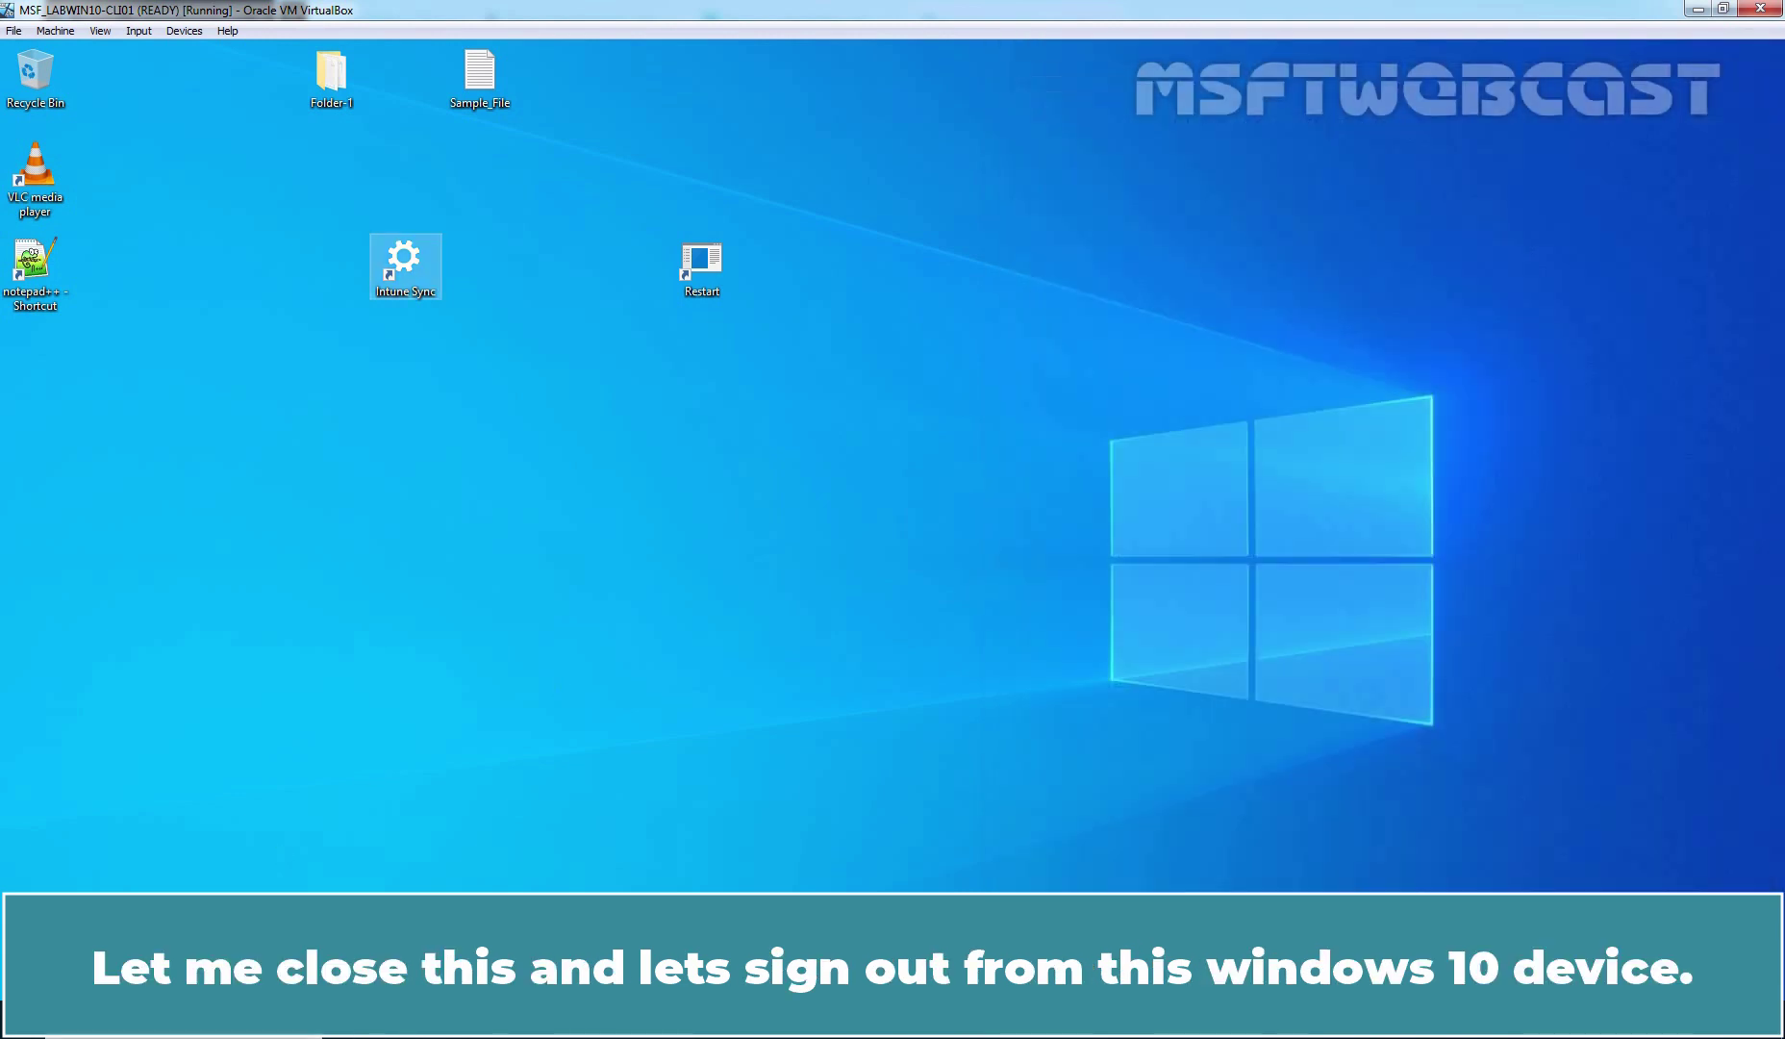
pyautogui.click(18, 1018)
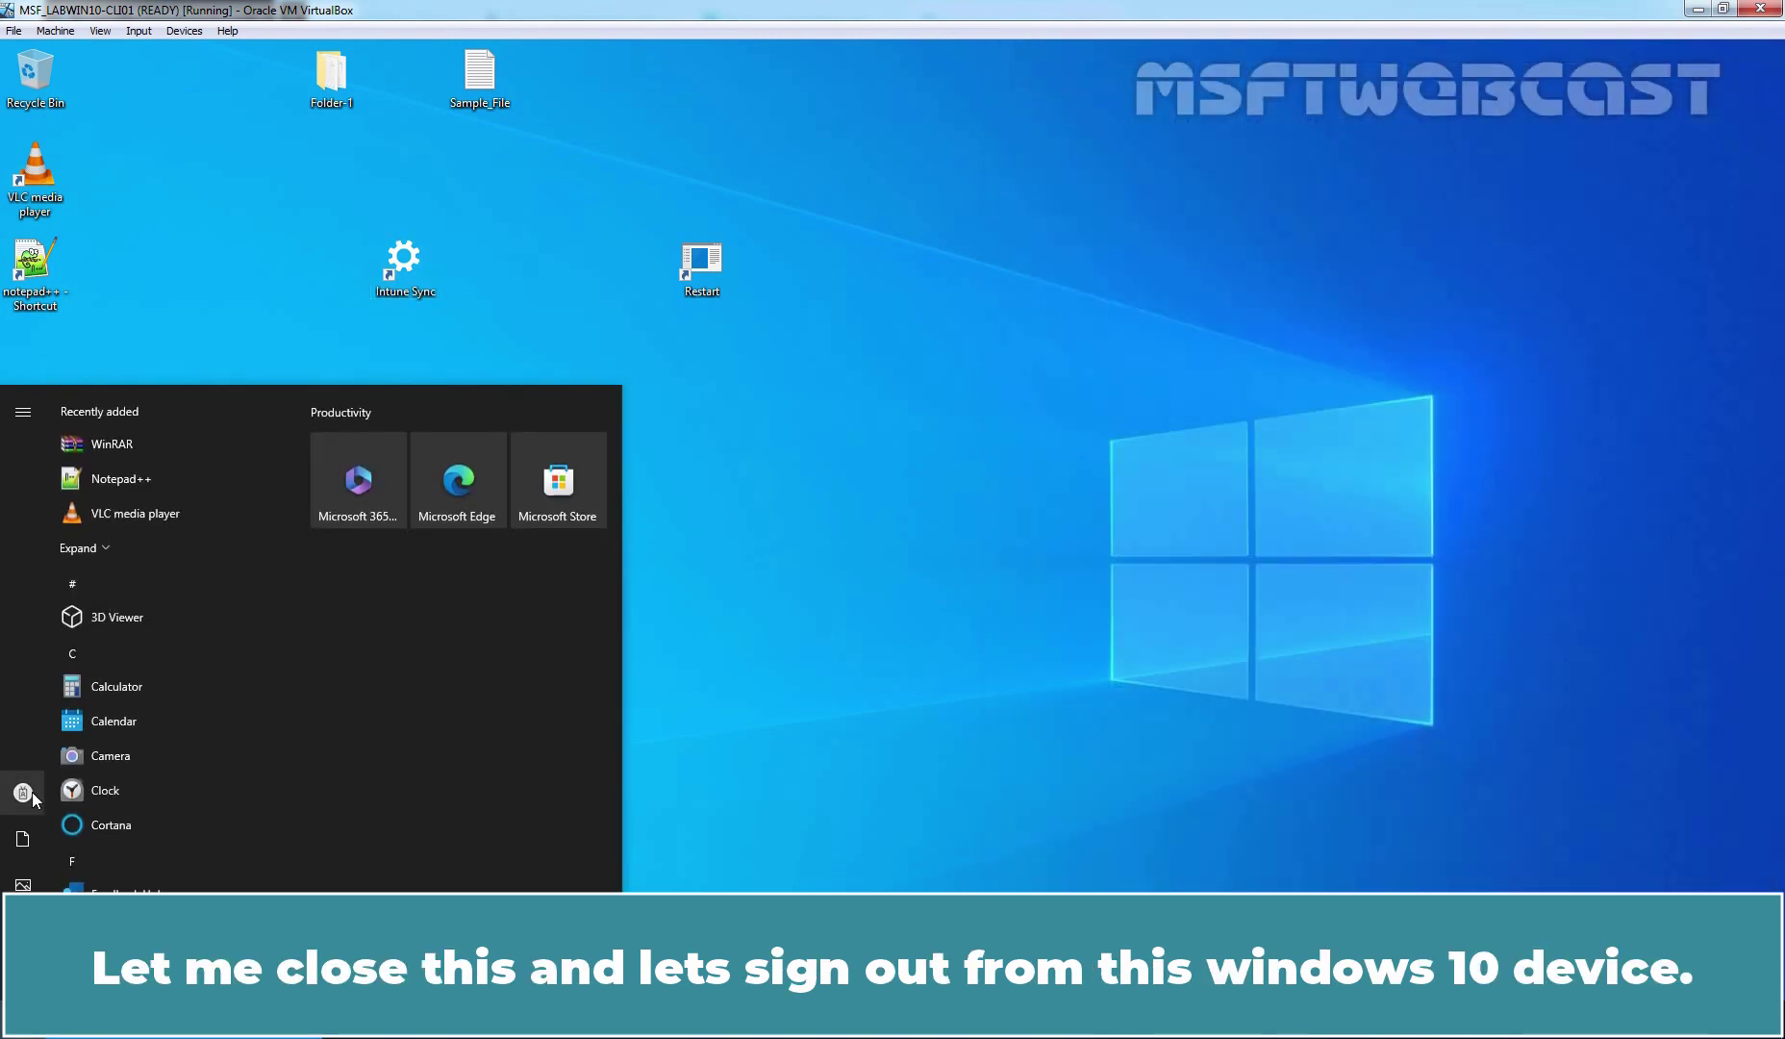
pyautogui.click(24, 792)
pyautogui.click(79, 717)
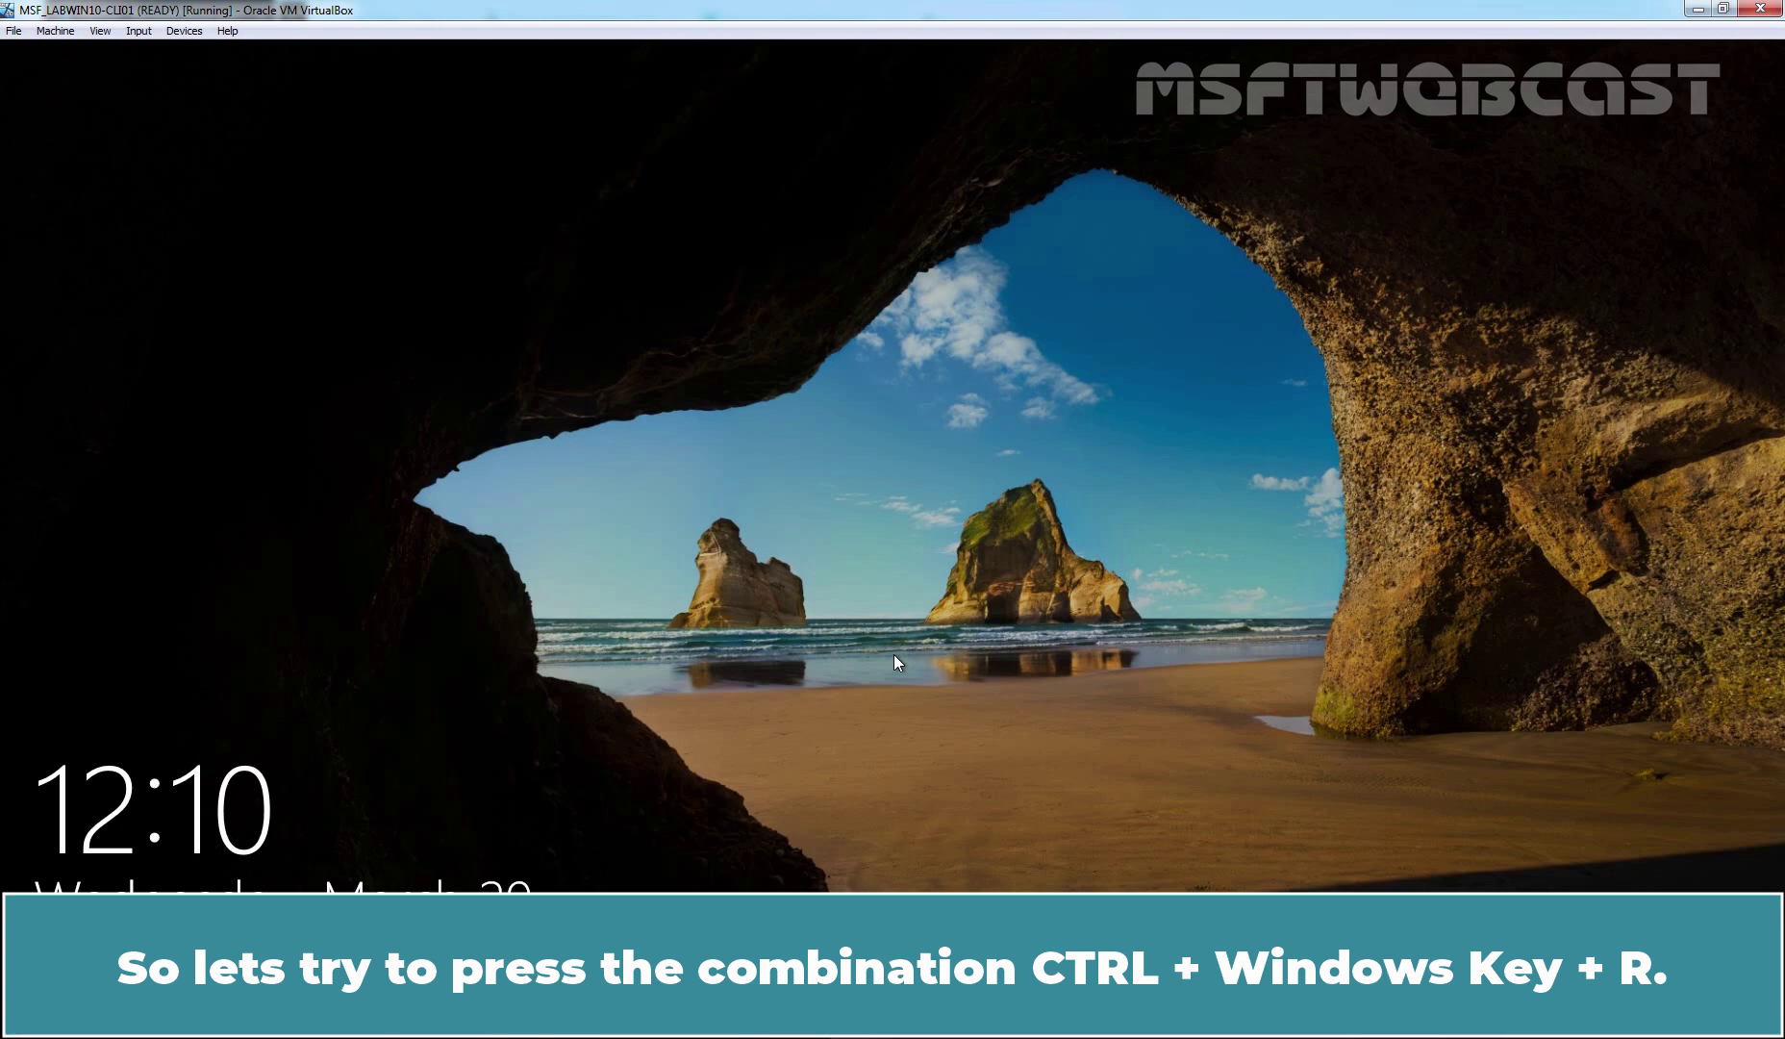
# Step: Dismiss the lock screen and sign in with the user's PIN
pyautogui.press('ctrl+super+r')
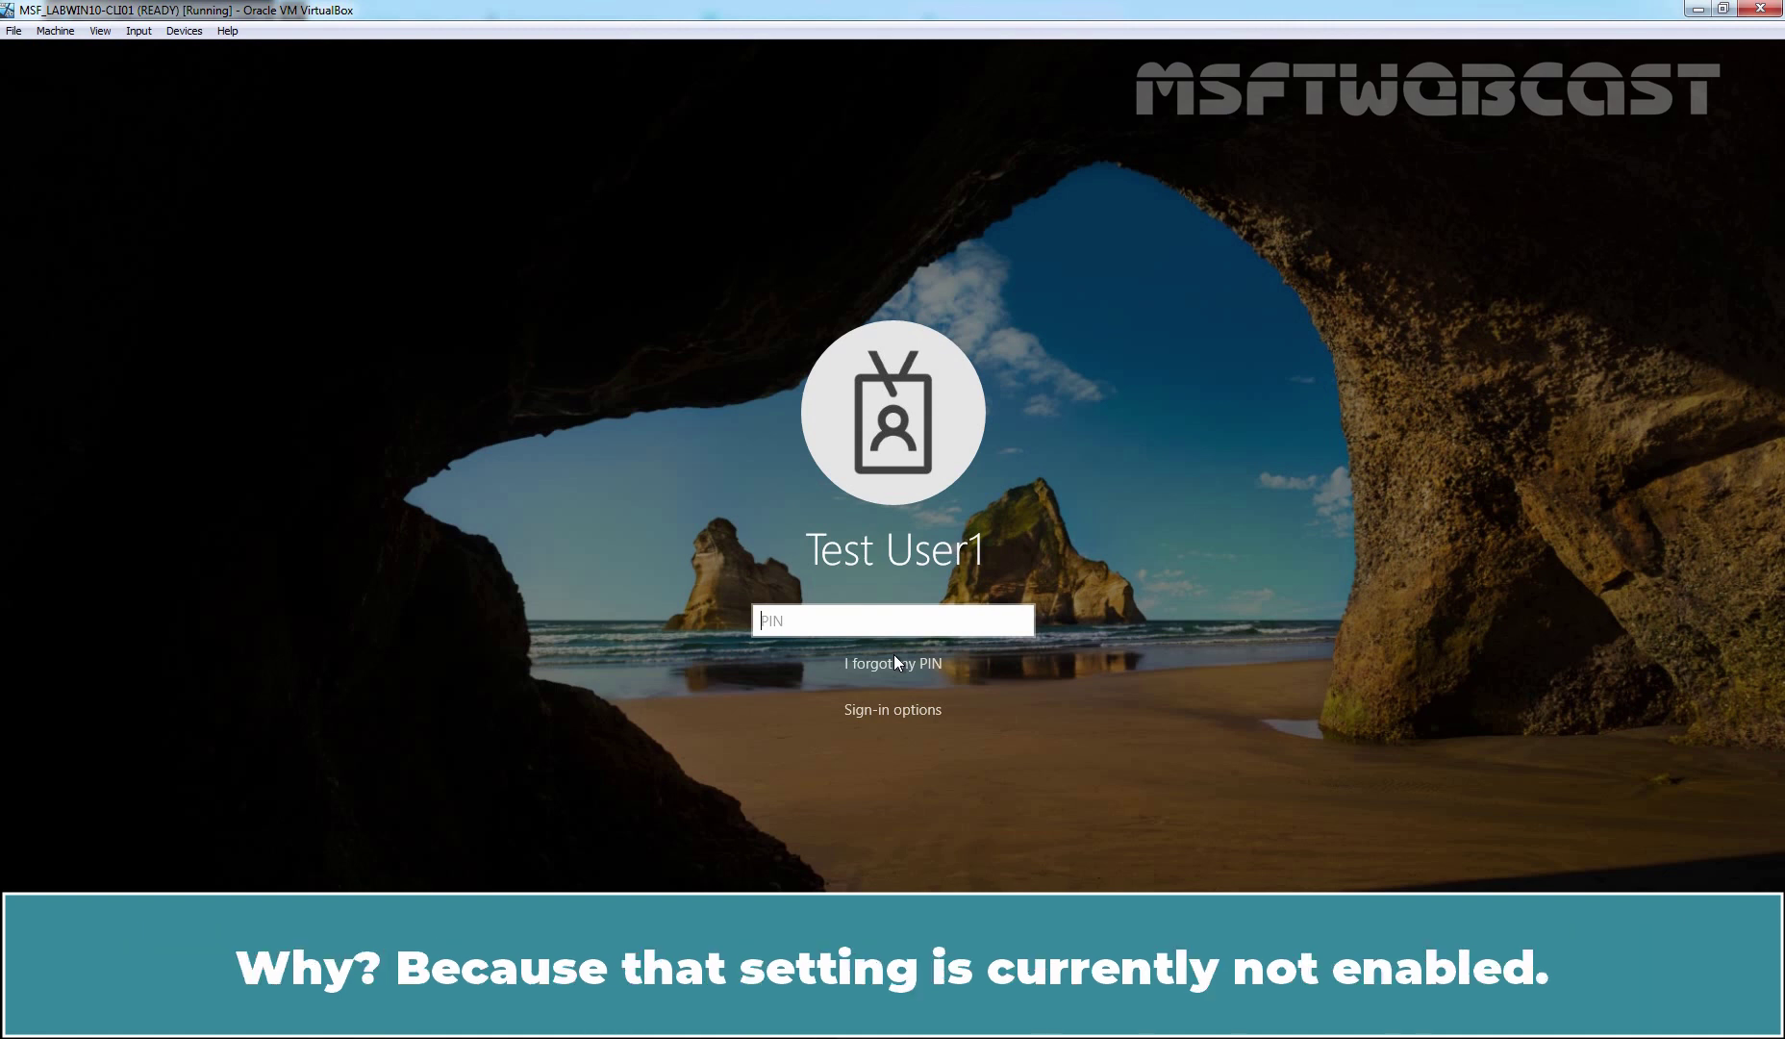
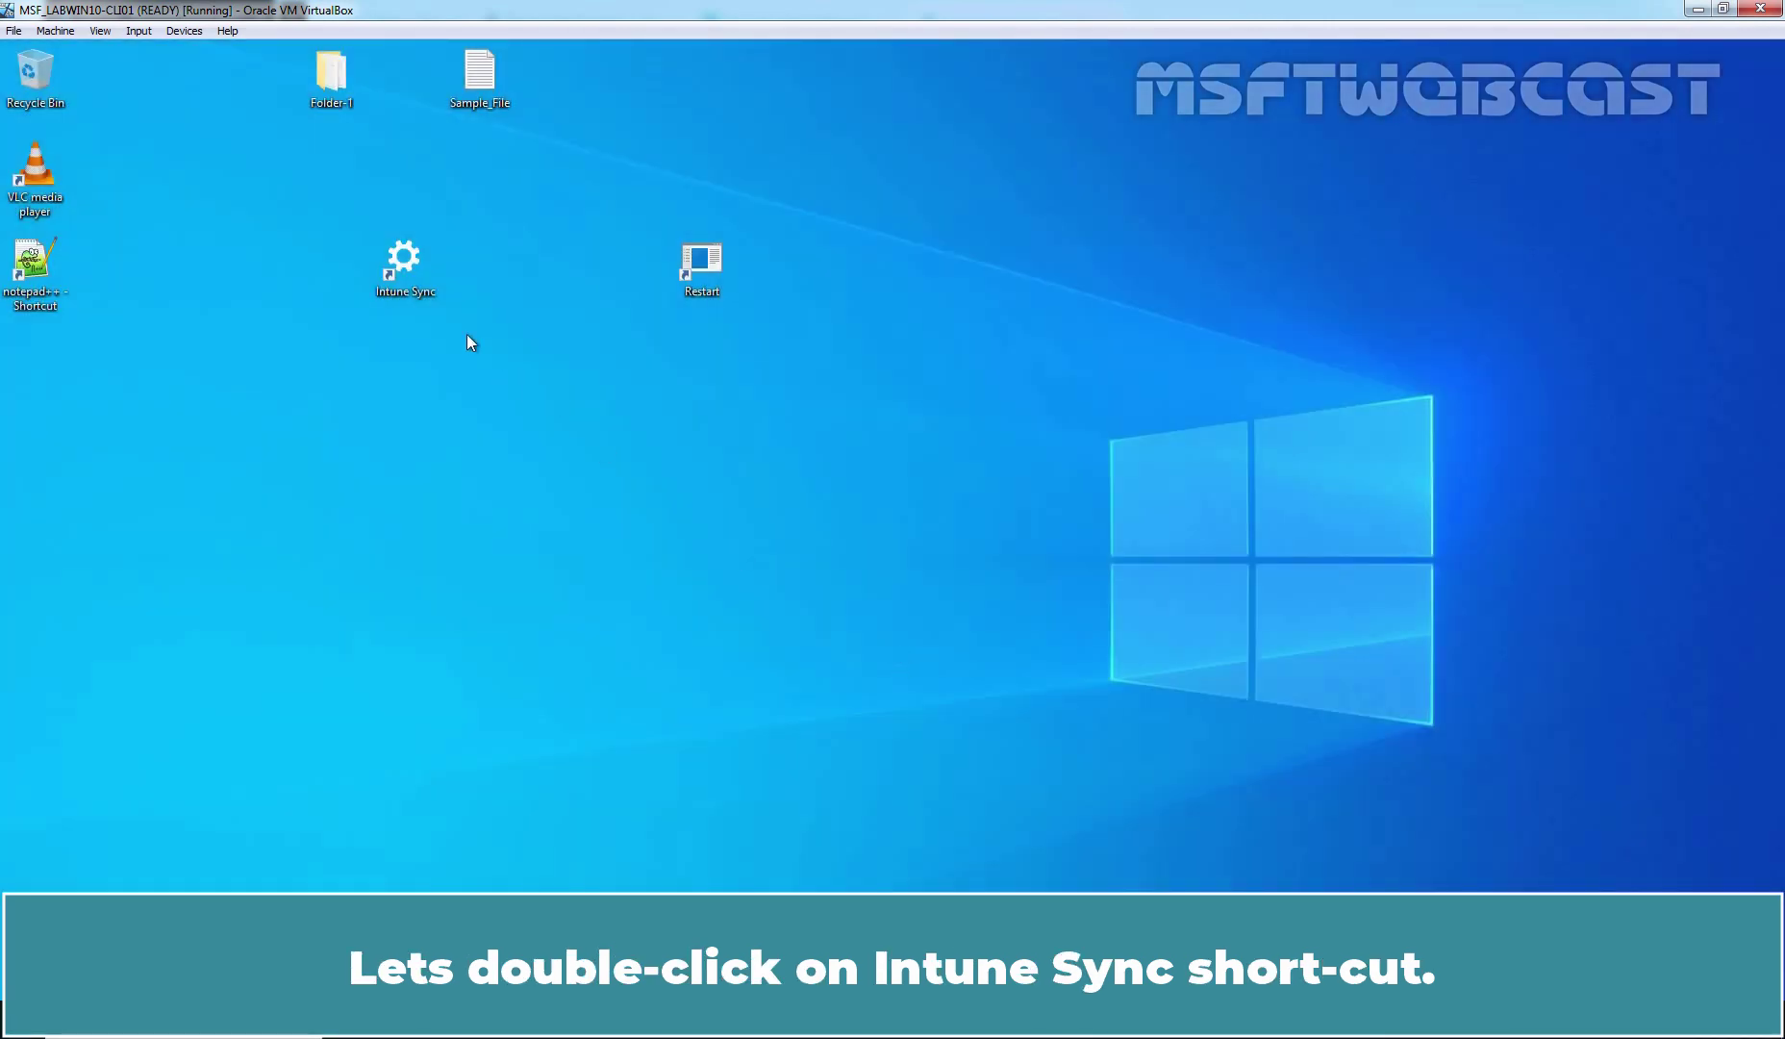
# Step: Run a manual Intune sync from the Azure AD account's Info page, then restart the VM
pyautogui.doubleClick(404, 262)
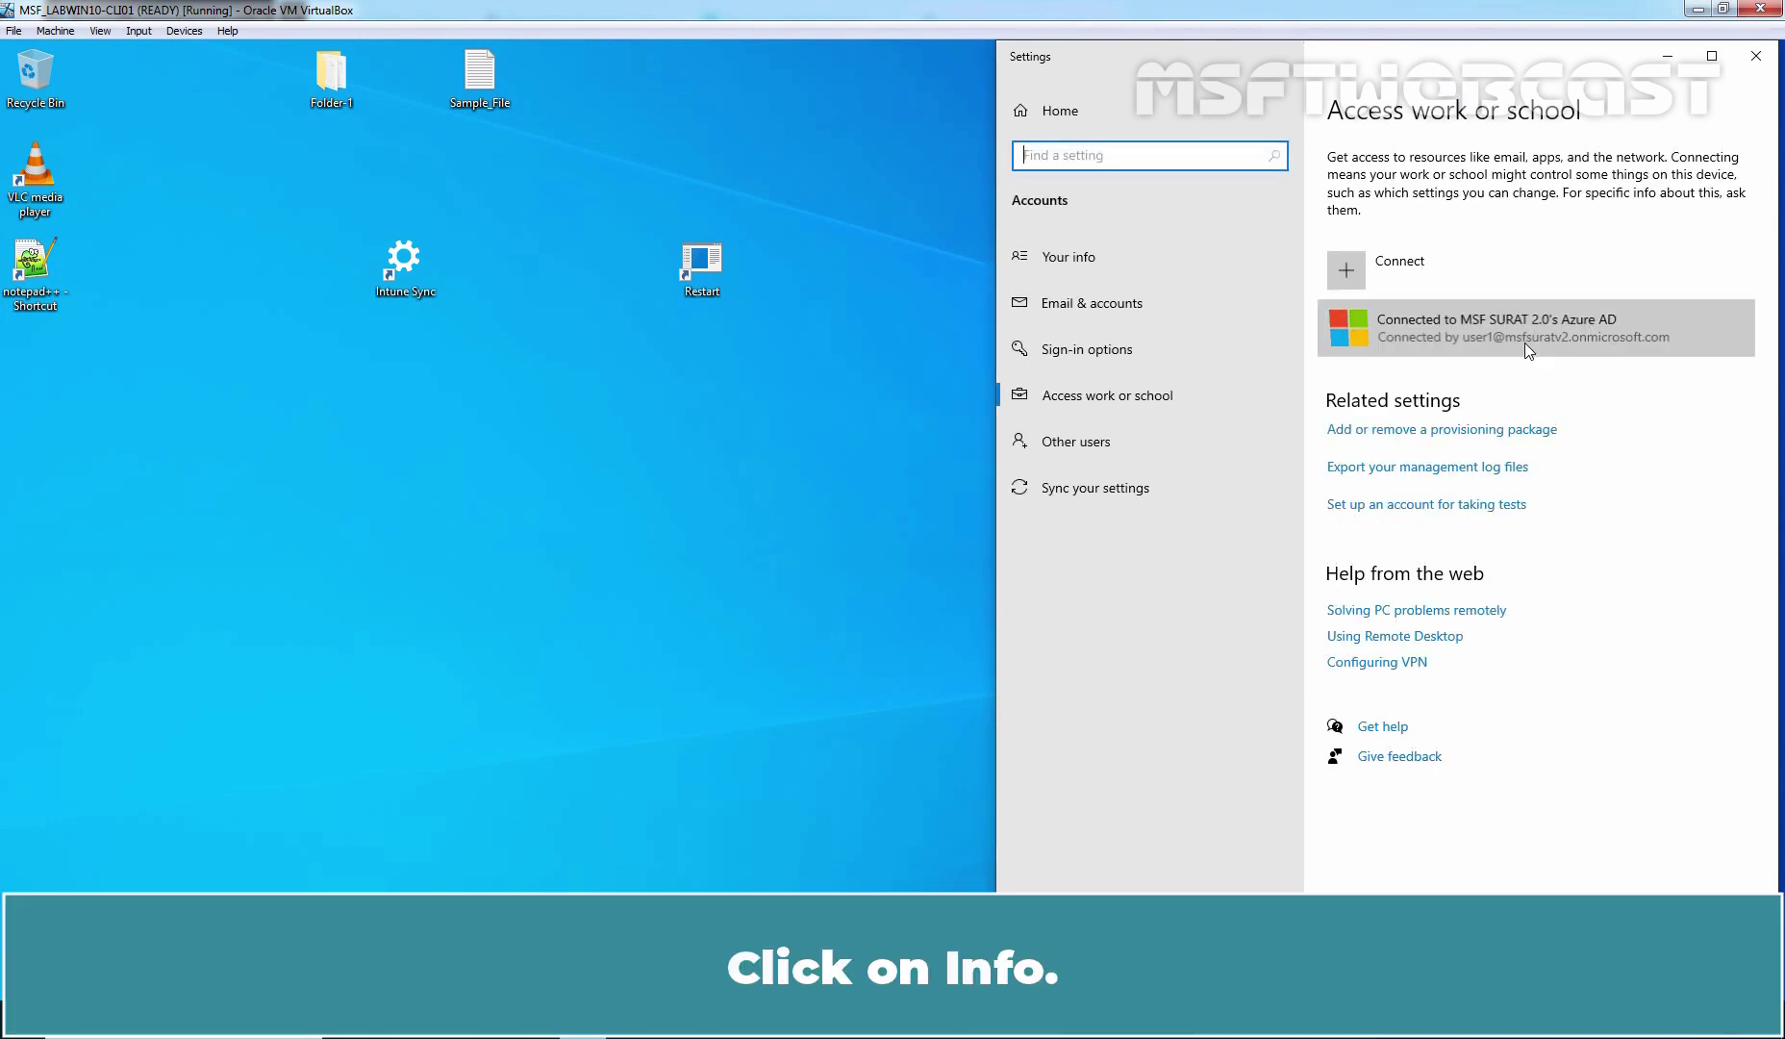
pyautogui.click(1526, 344)
pyautogui.click(1597, 409)
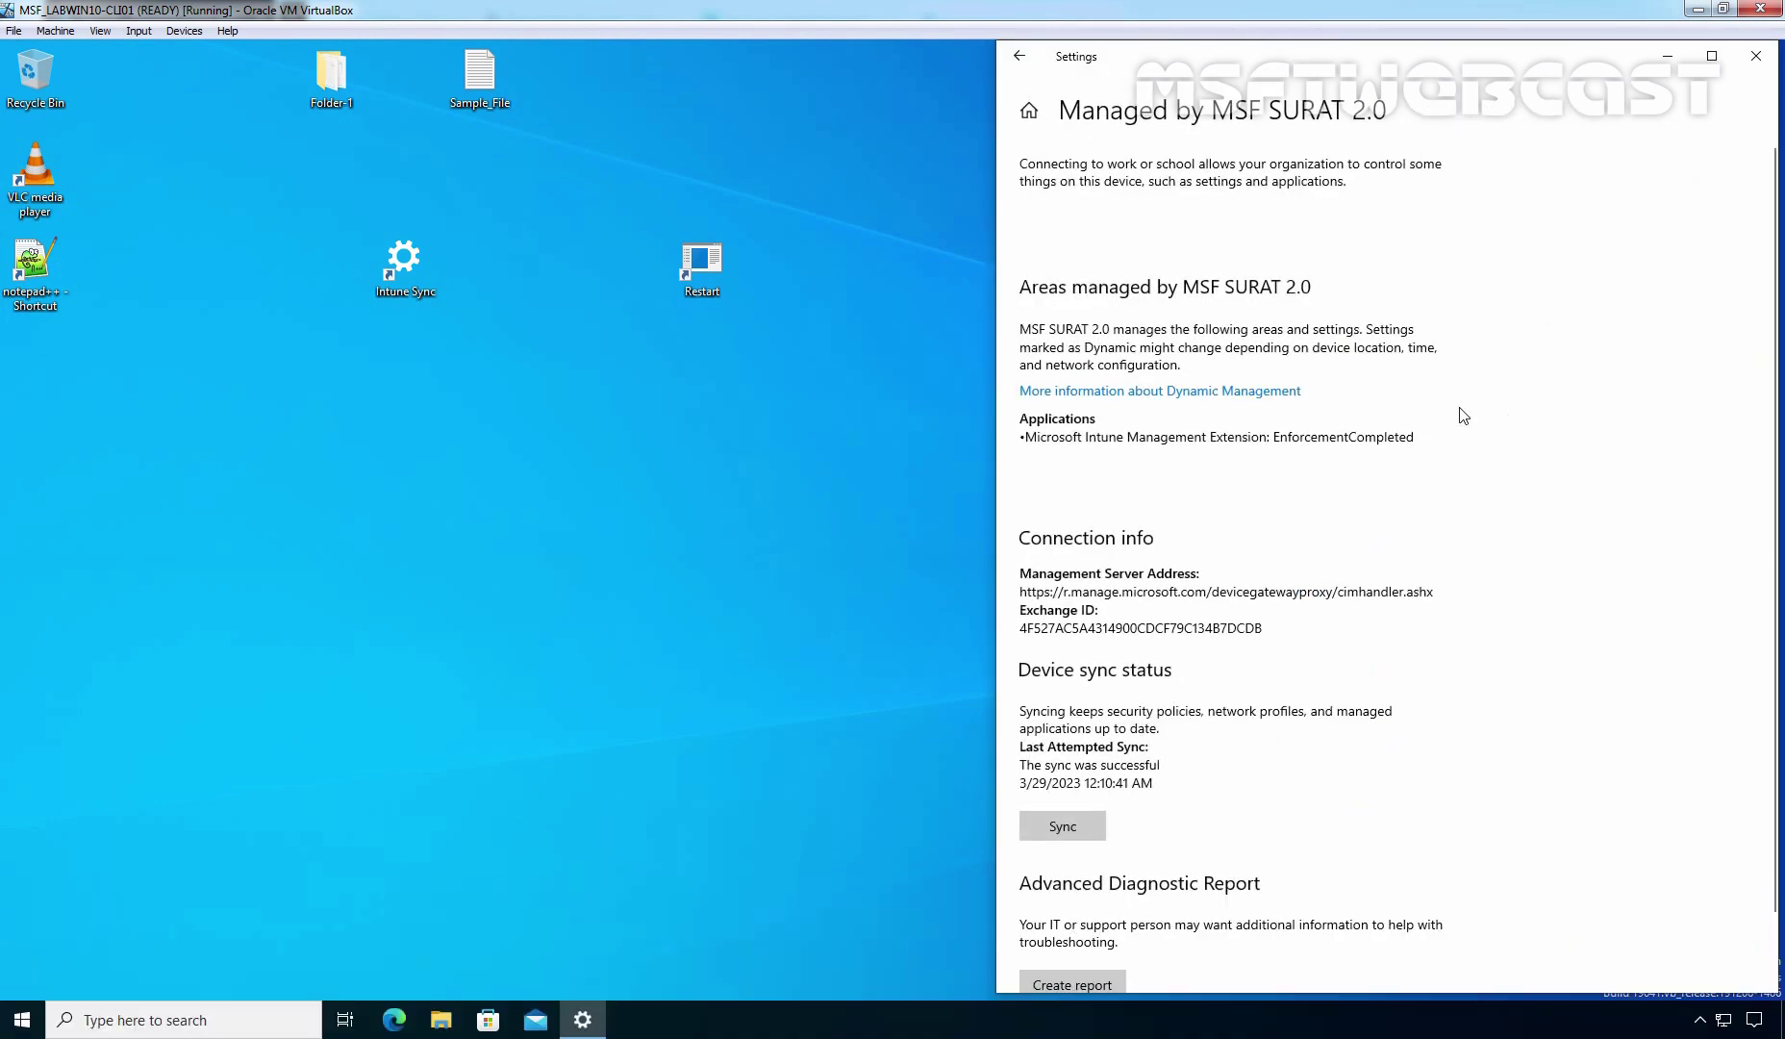
pyautogui.scroll(-1, 1459, 415)
pyautogui.click(1060, 752)
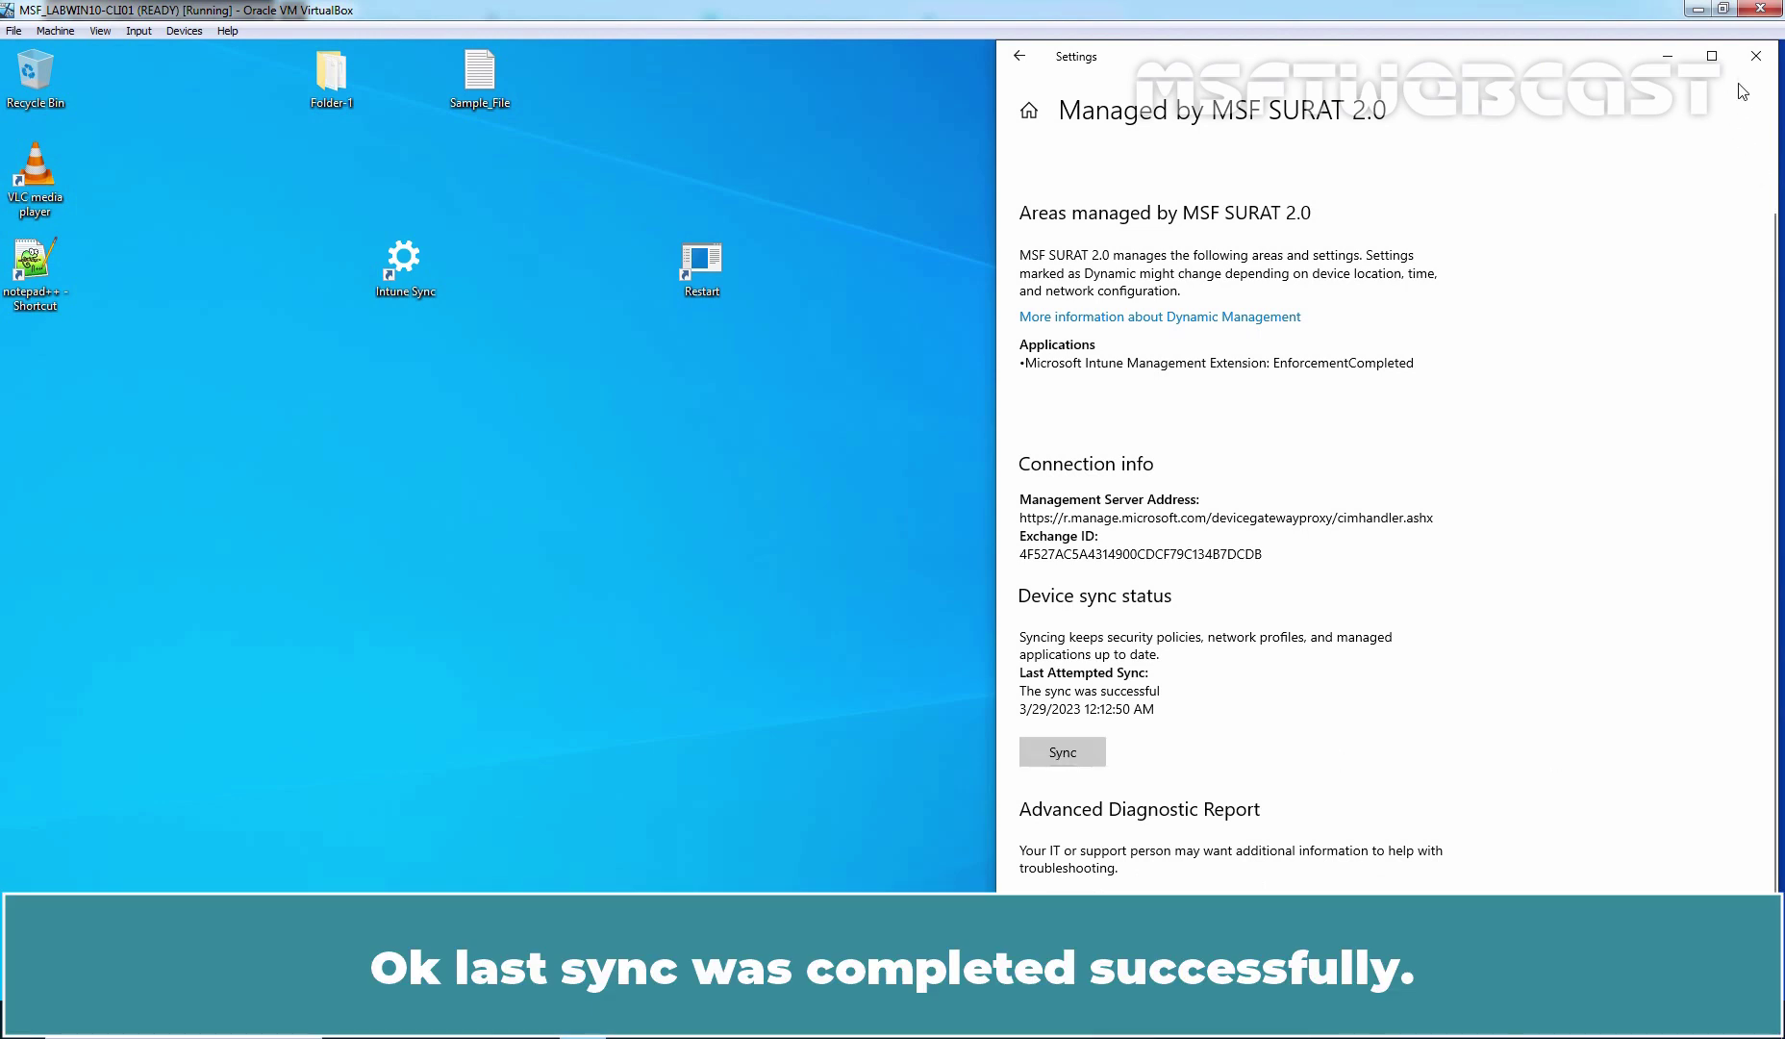
pyautogui.hotkey('alt', 'F4')
pyautogui.doubleClick(702, 262)
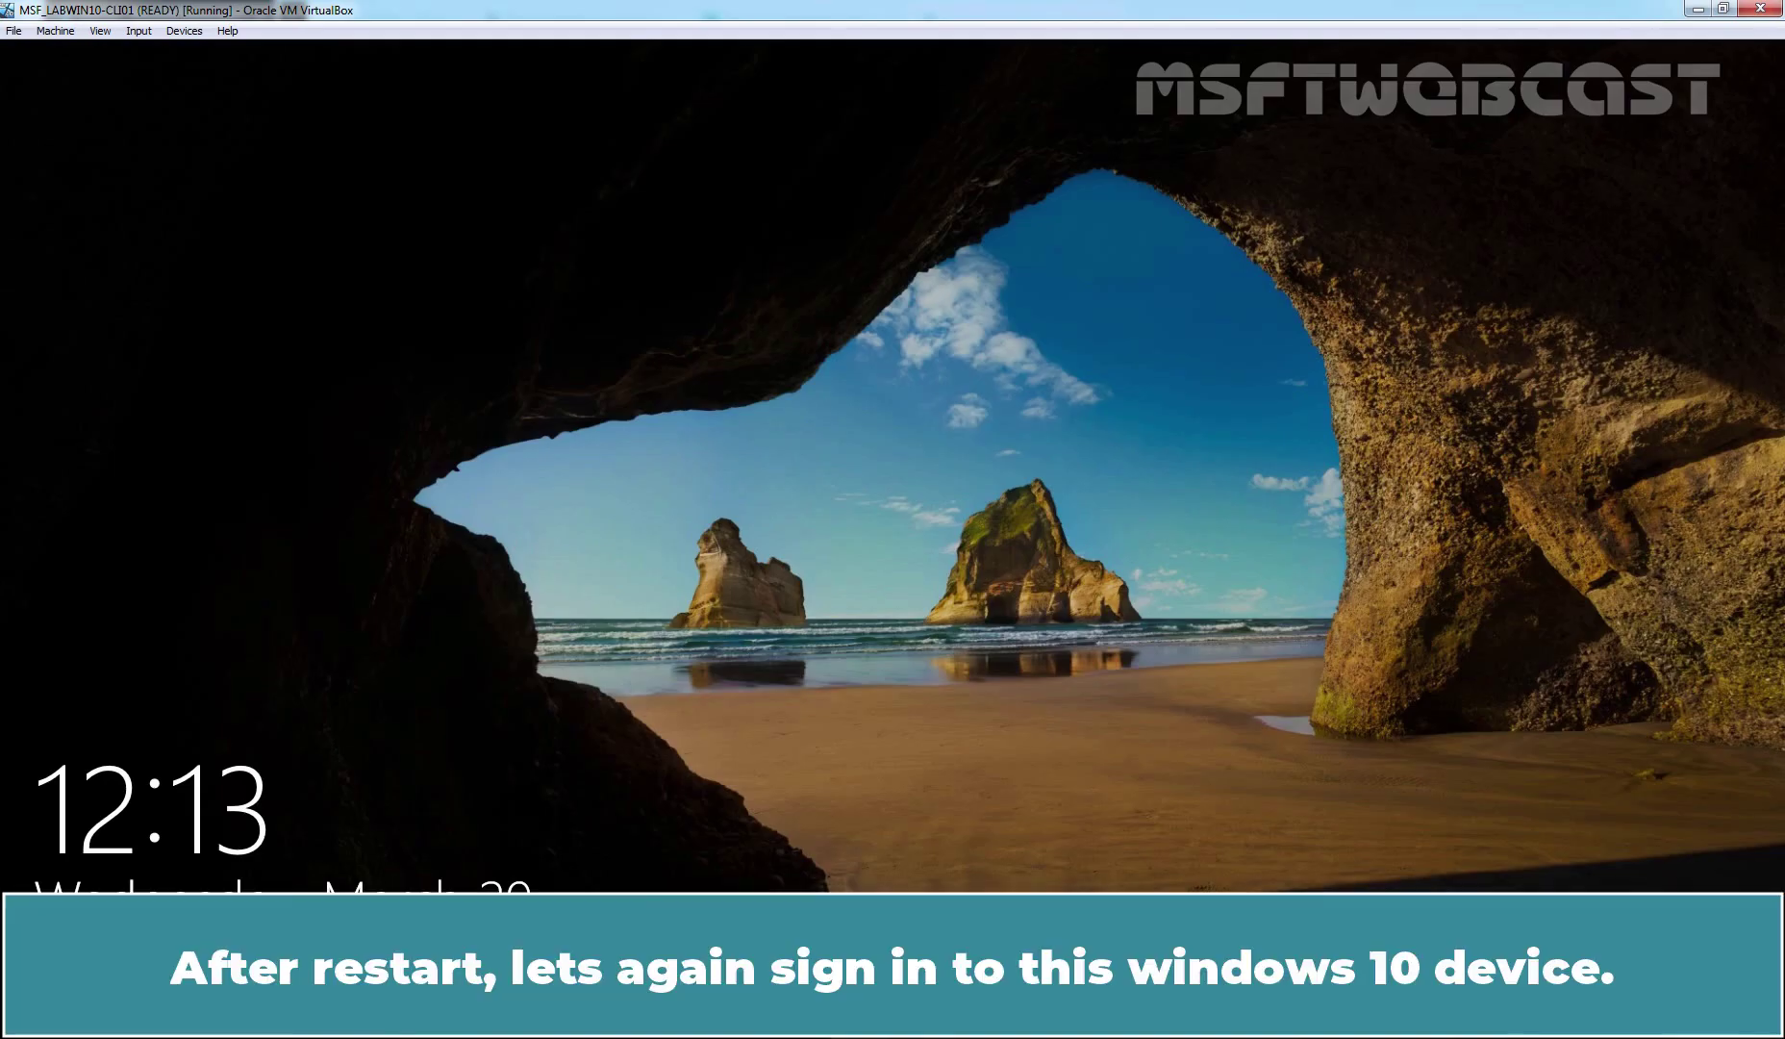
# Step: Sign in with the PIN and view the Azure AD account's management info listing CredentialProviders
pyautogui.press('space')
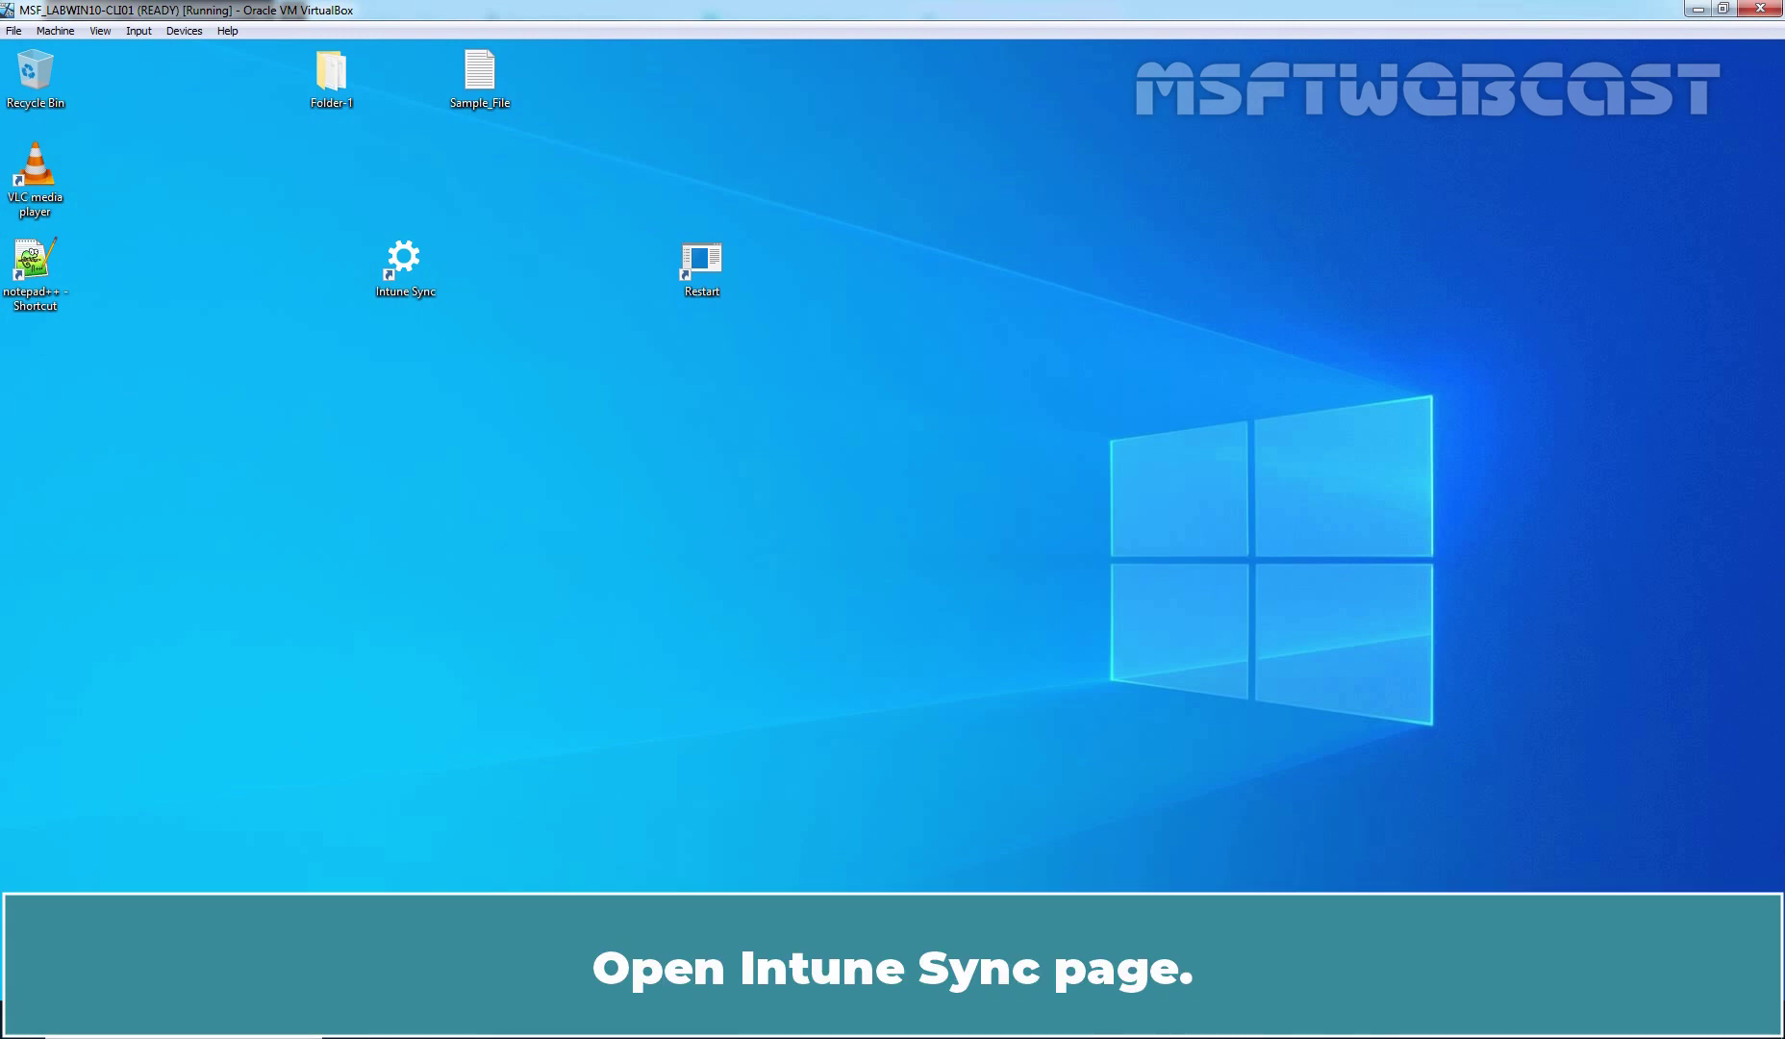
pyautogui.doubleClick(405, 262)
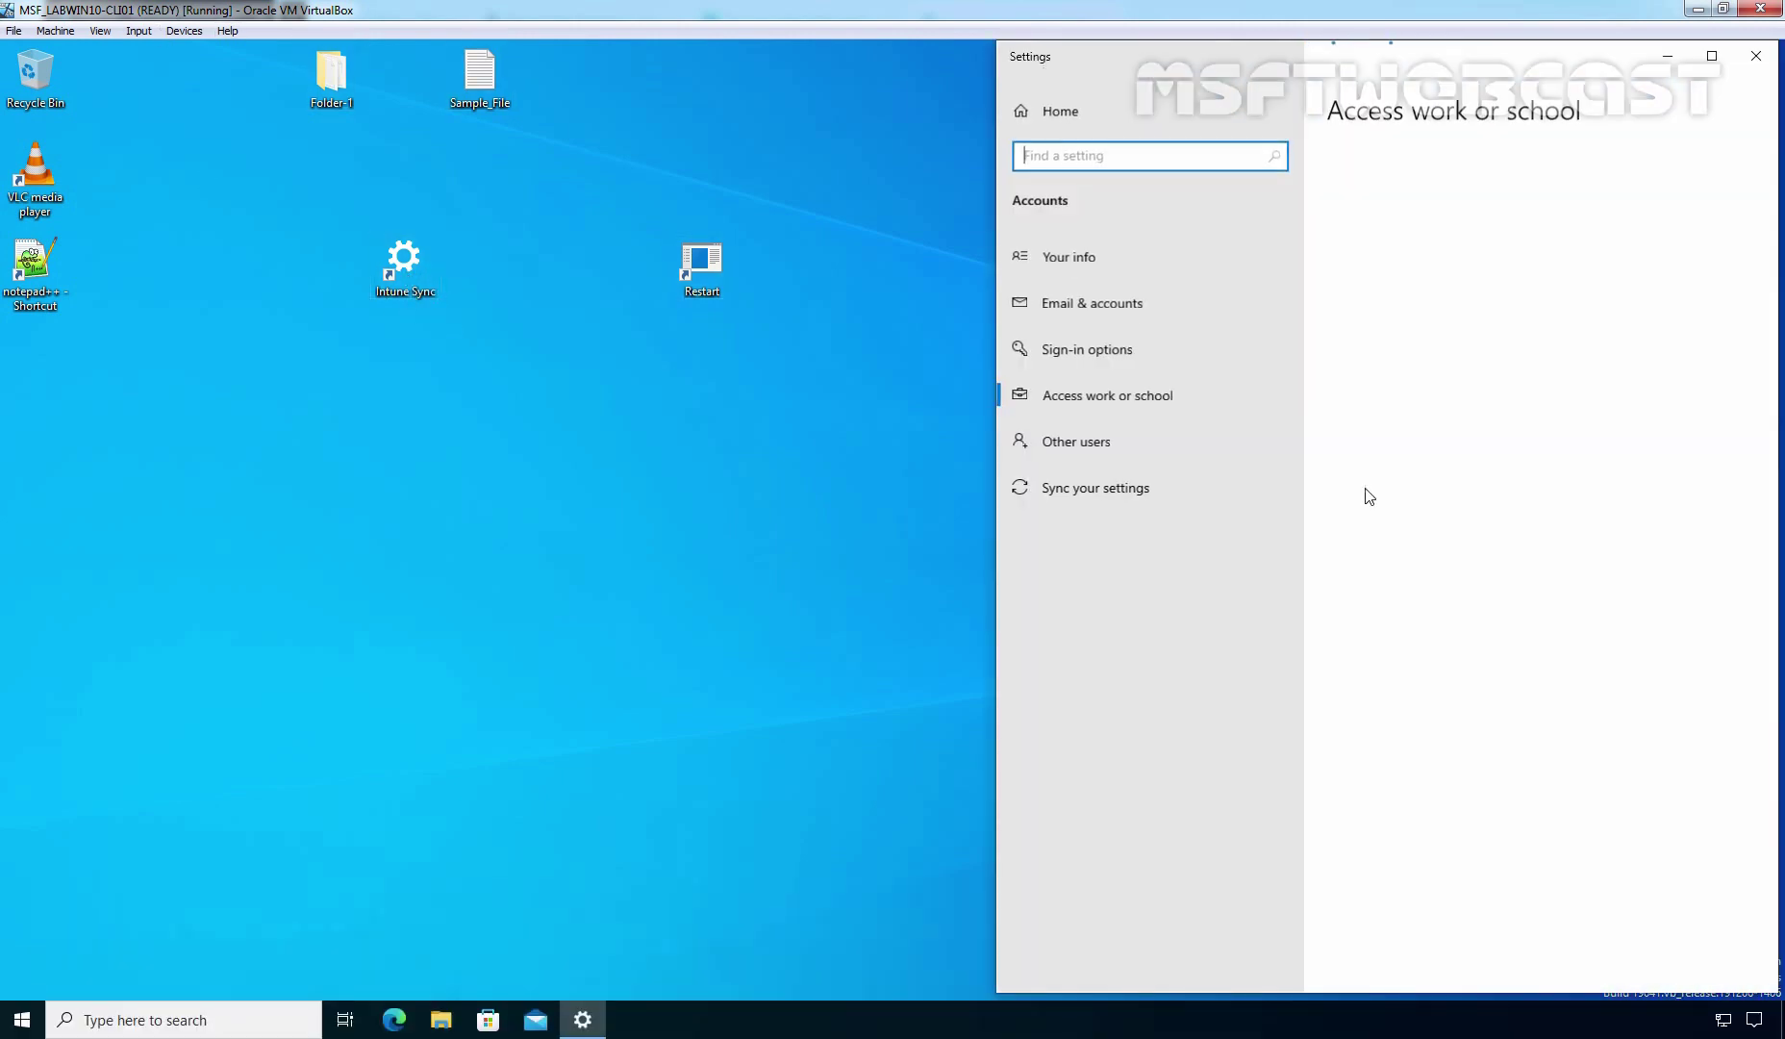
pyautogui.click(1506, 332)
pyautogui.click(1592, 408)
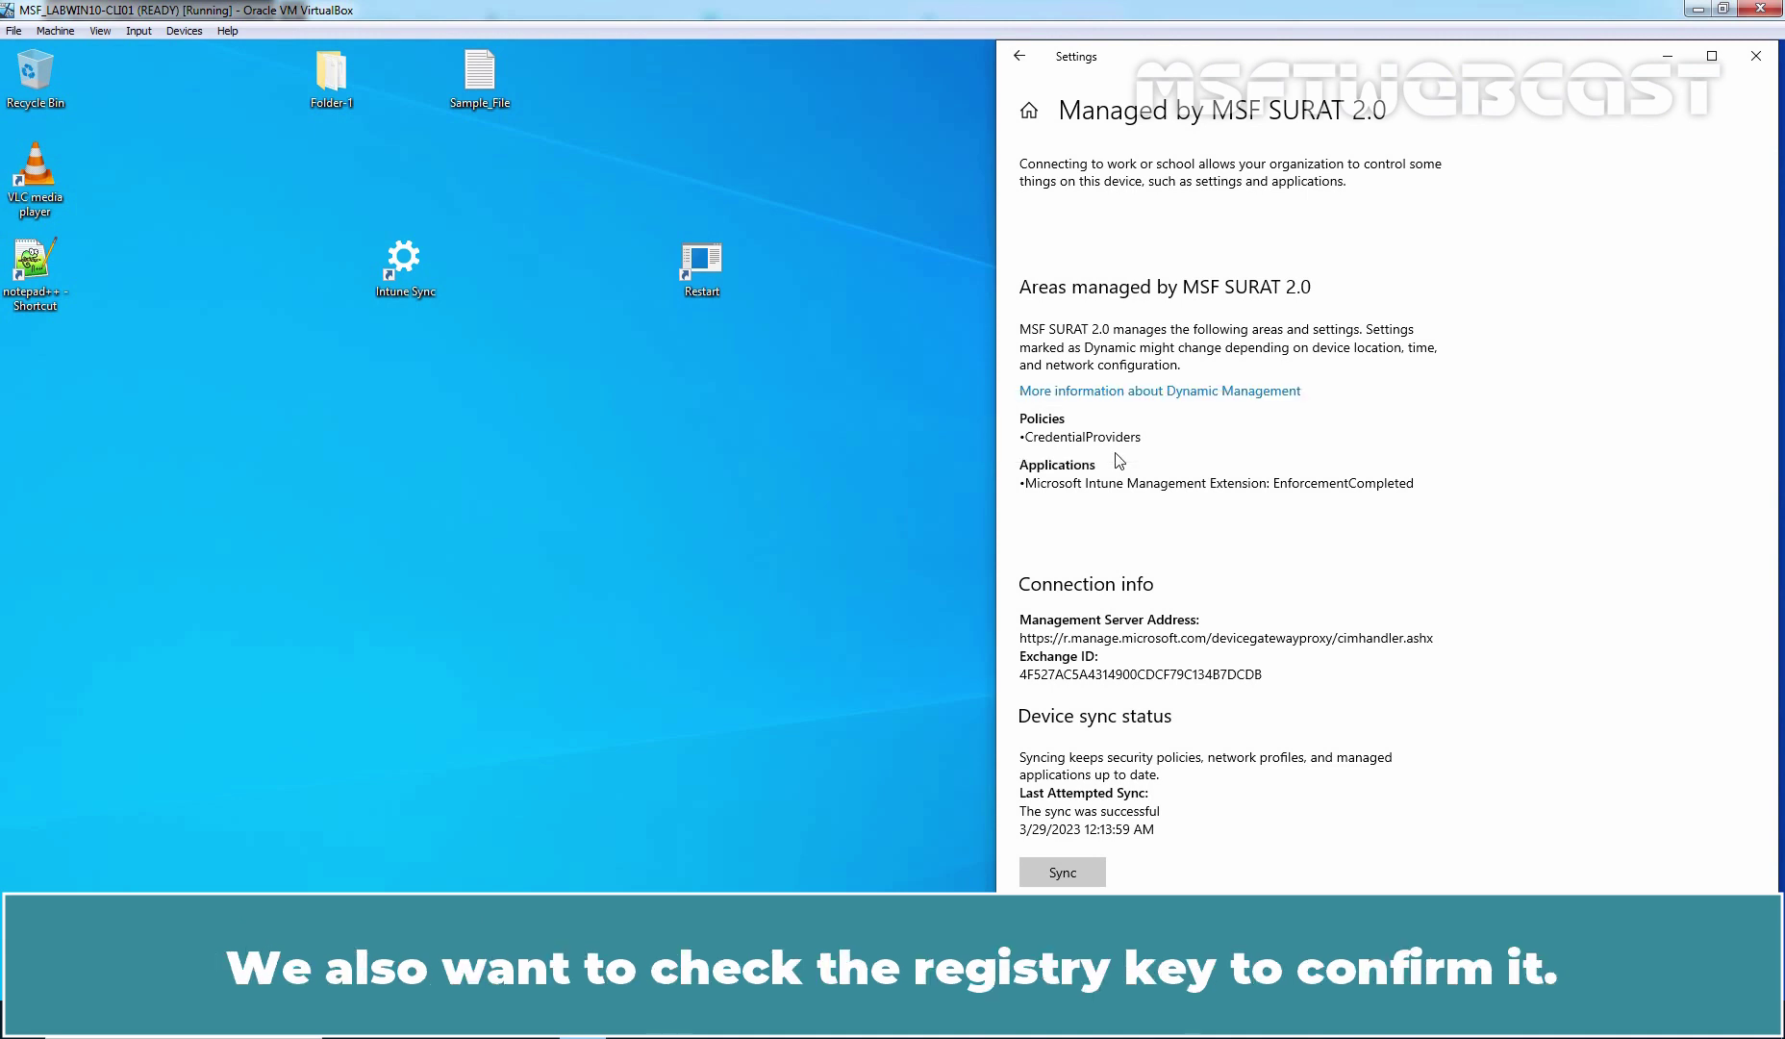
# Step: Launch Registry Editor with regedit from the Run dialog, approving the UAC prompt
pyautogui.press('super+r')
pyautogui.write('regedit')
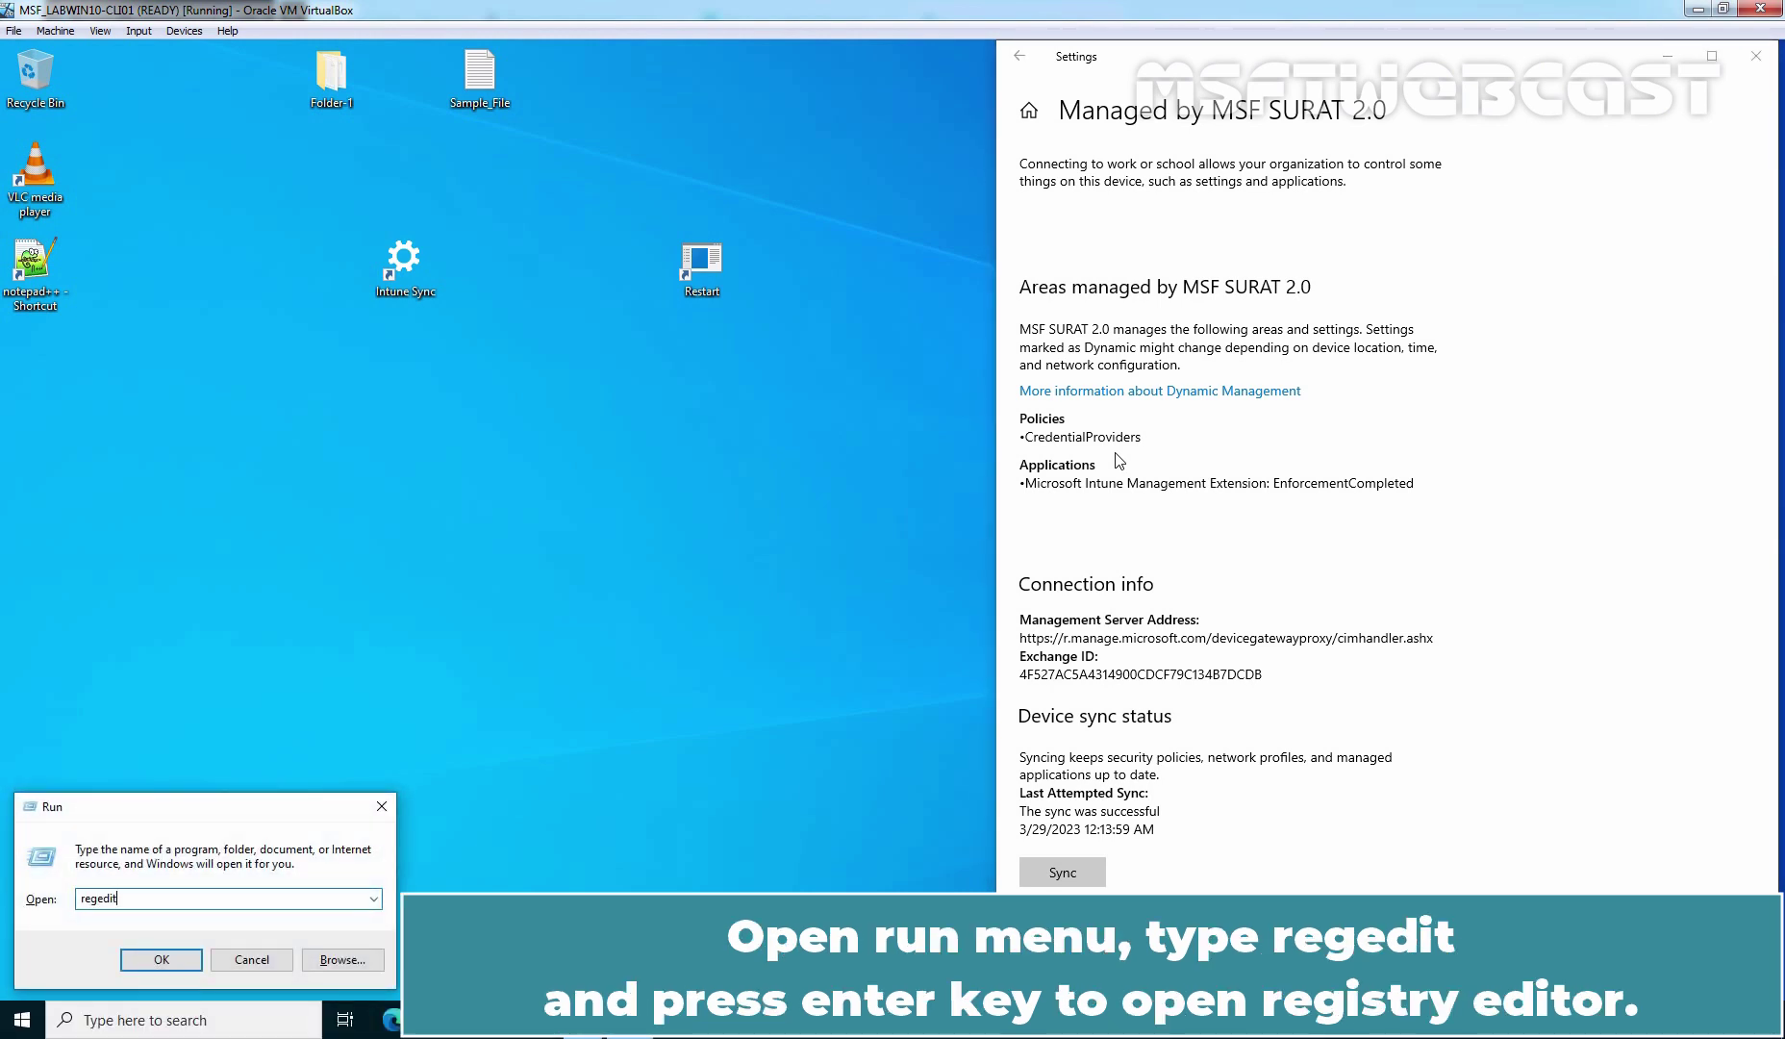
pyautogui.press('Return')
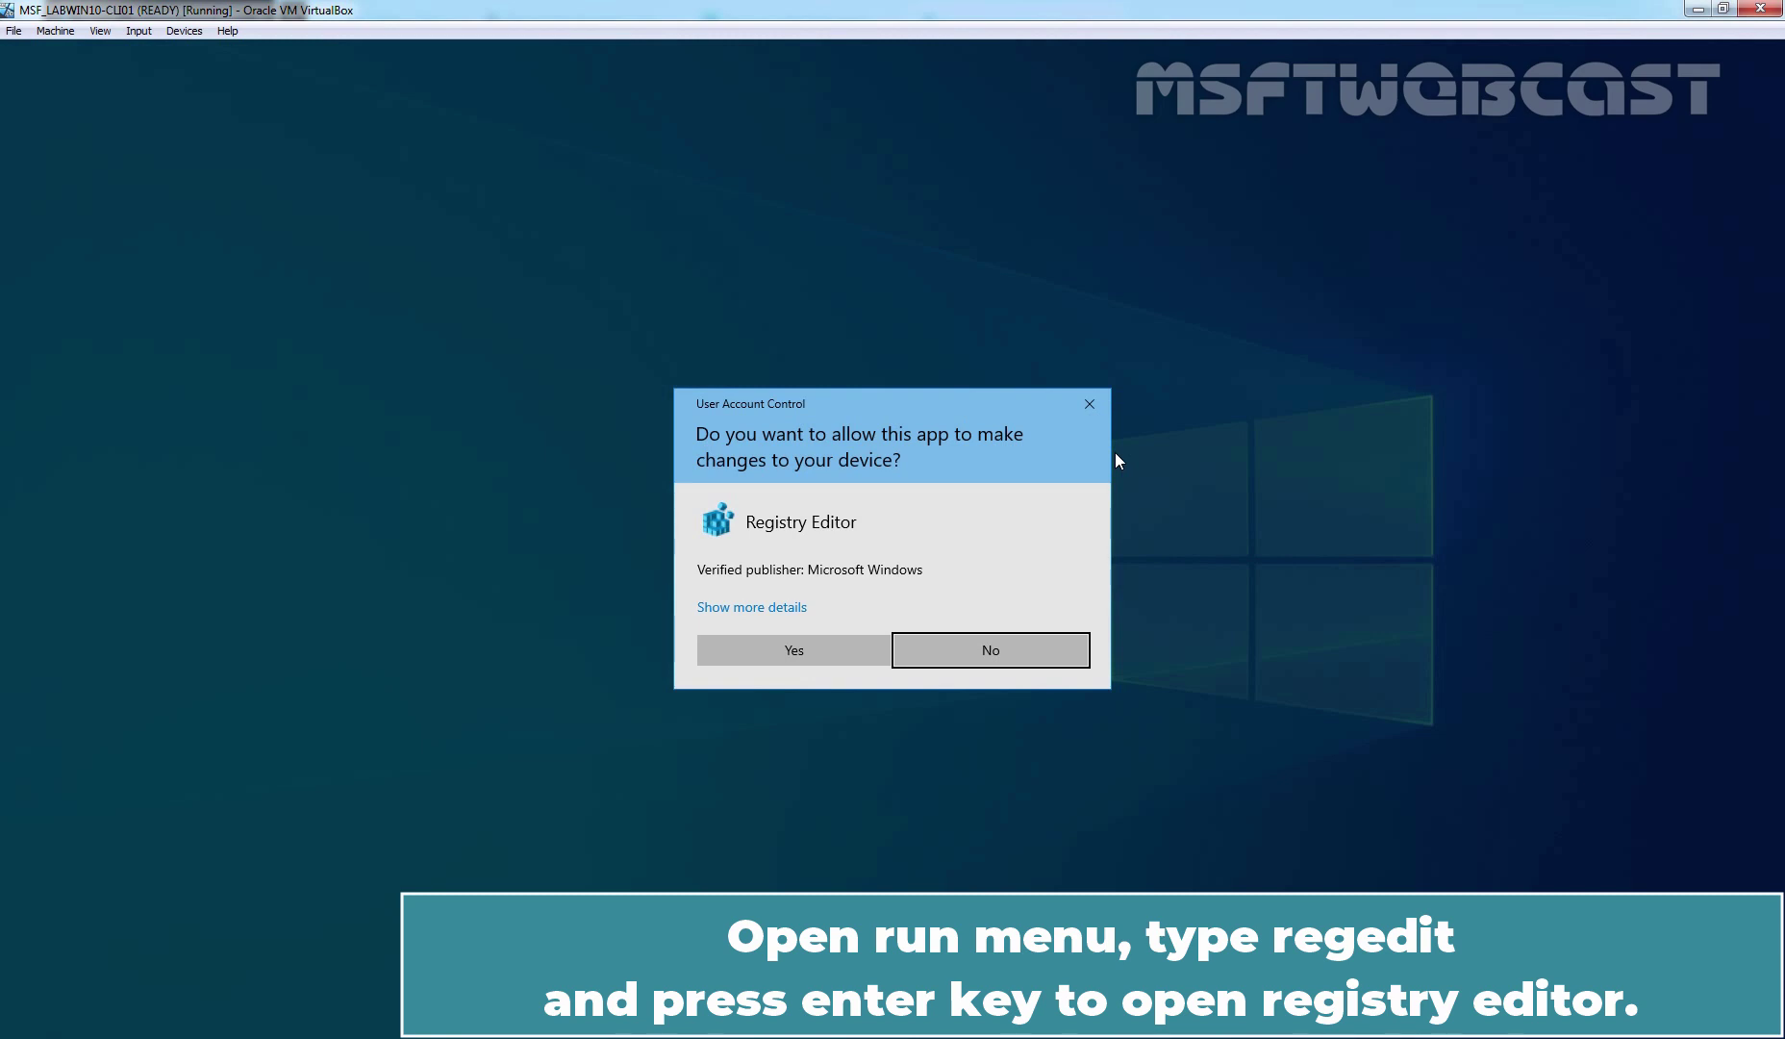
pyautogui.click(790, 648)
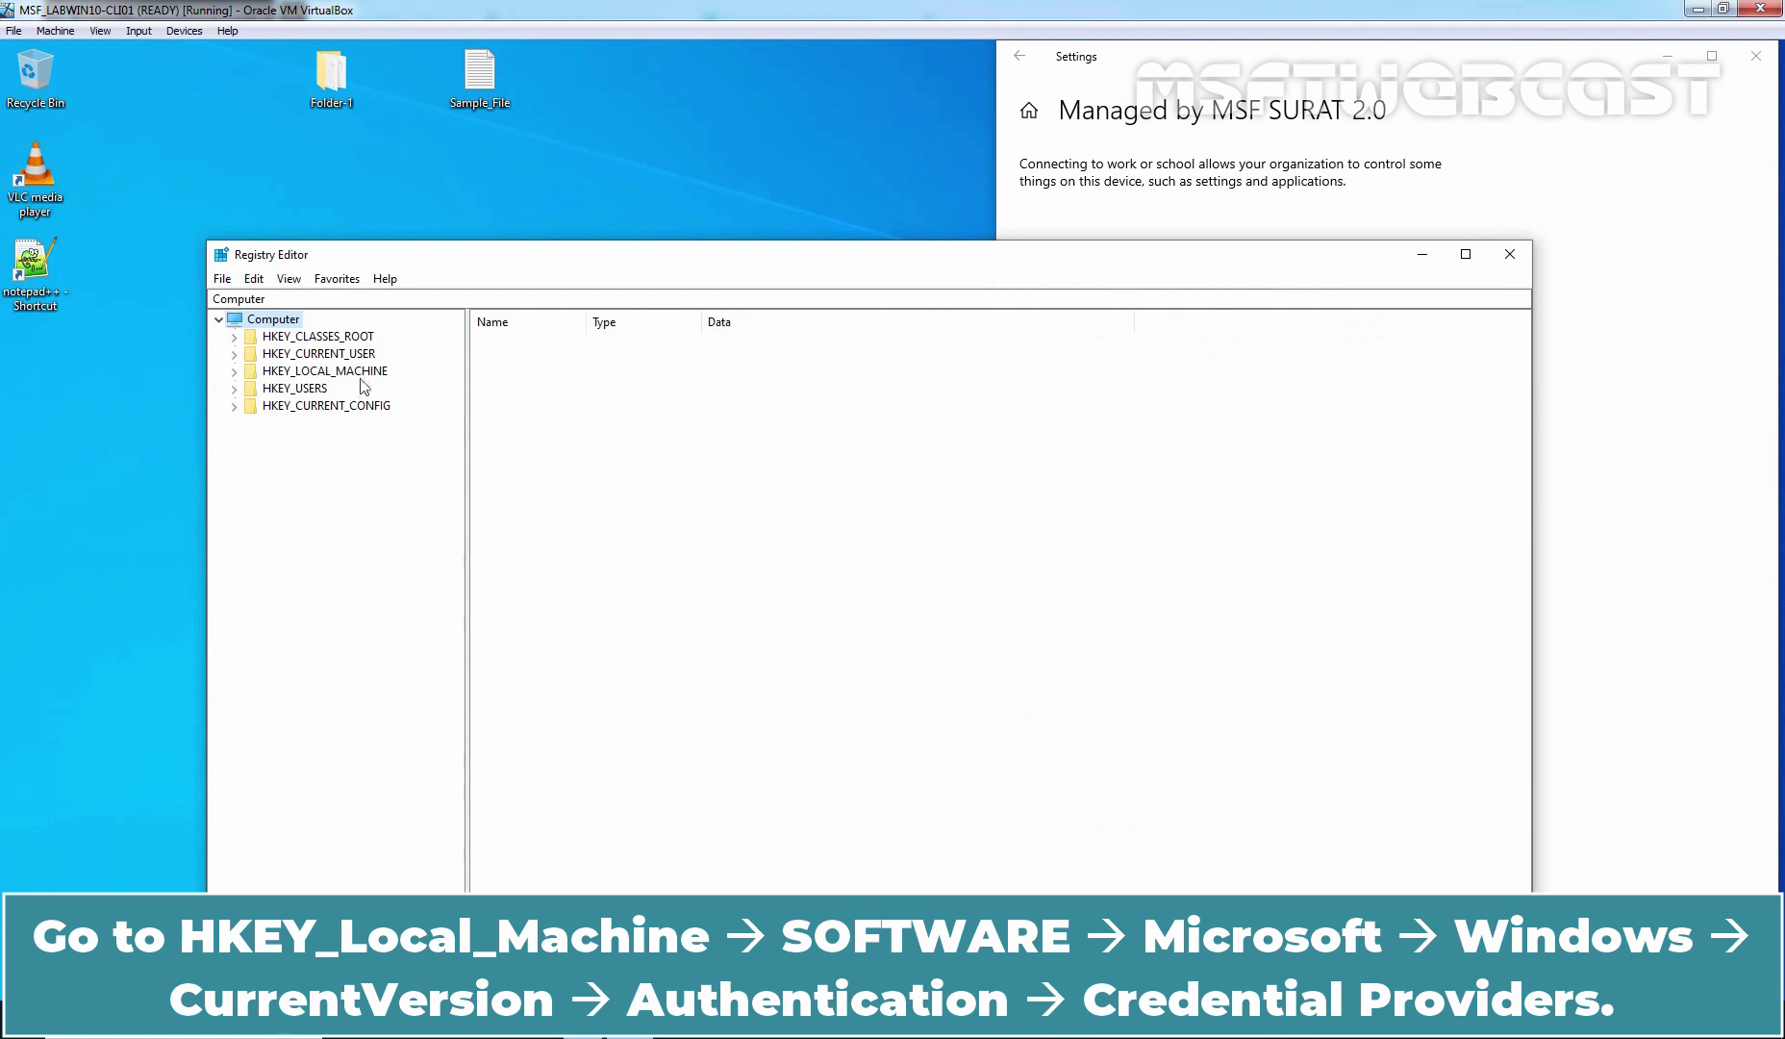
# Step: Expand HKLM\SOFTWARE\Microsoft\Windows\CurrentVersion\Authentication down to Credential Providers, widening the key tree
pyautogui.doubleClick(349, 375)
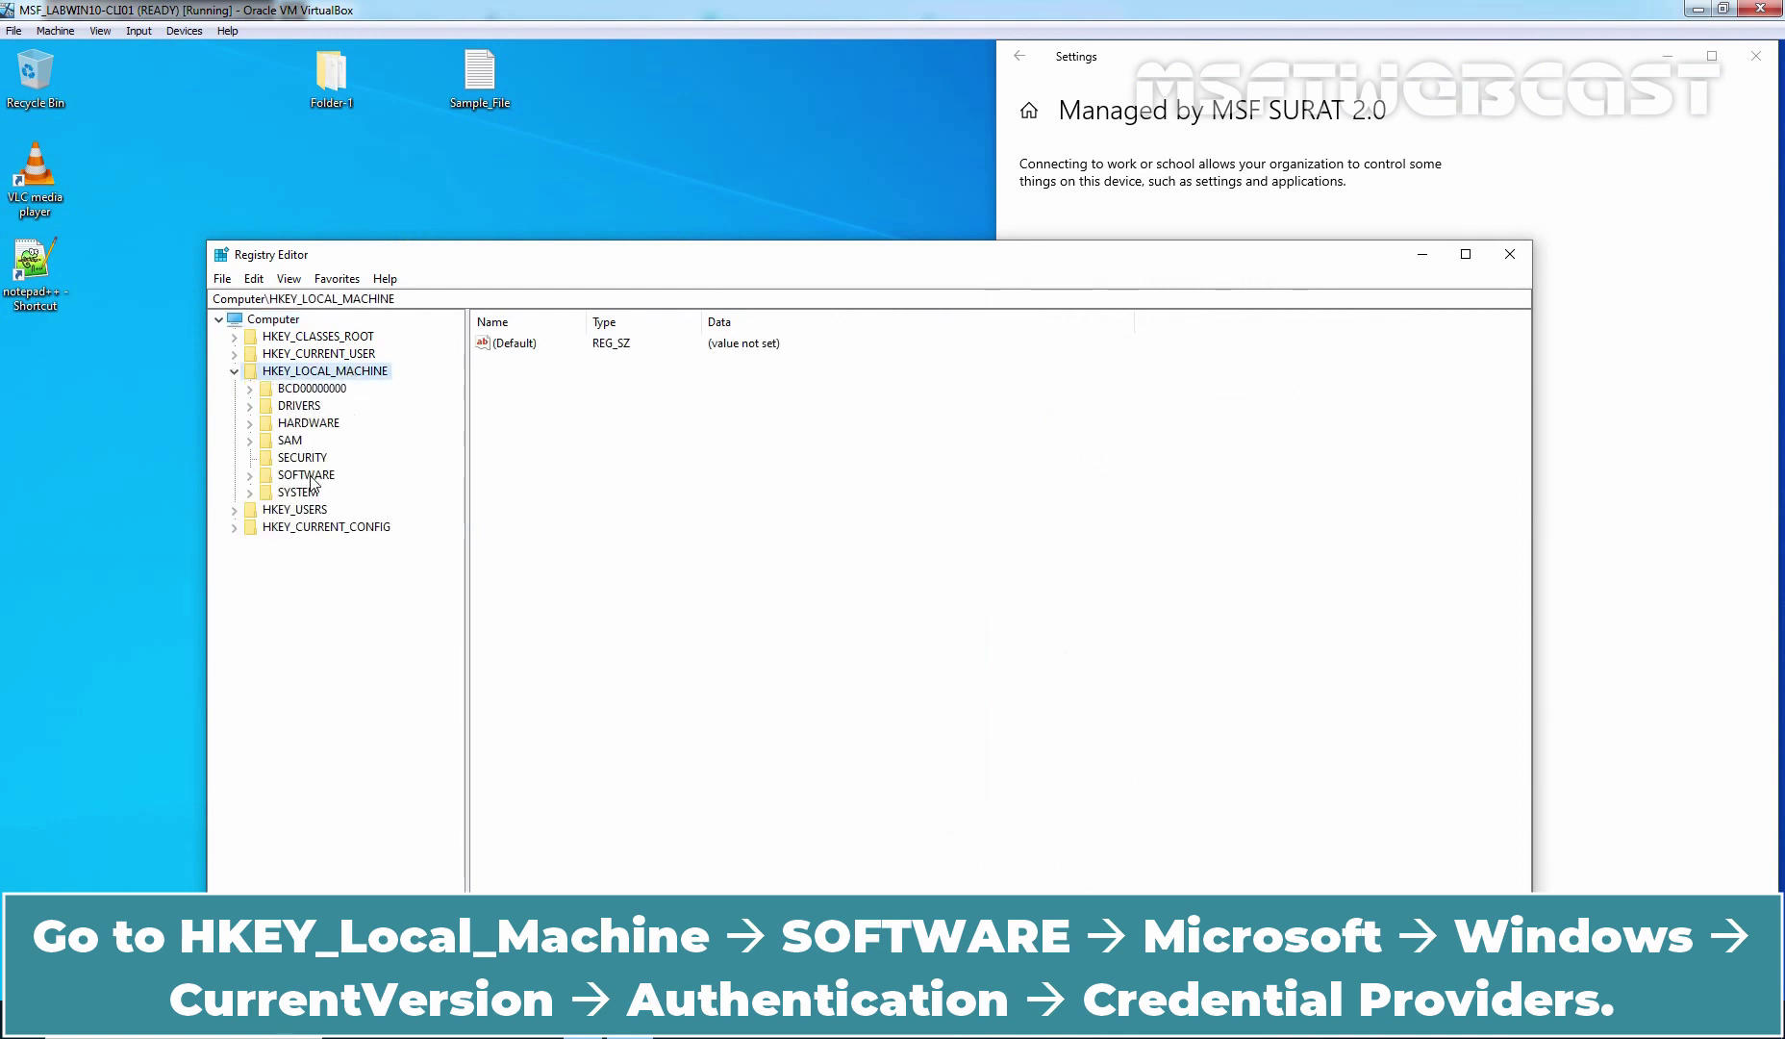
pyautogui.doubleClick(309, 476)
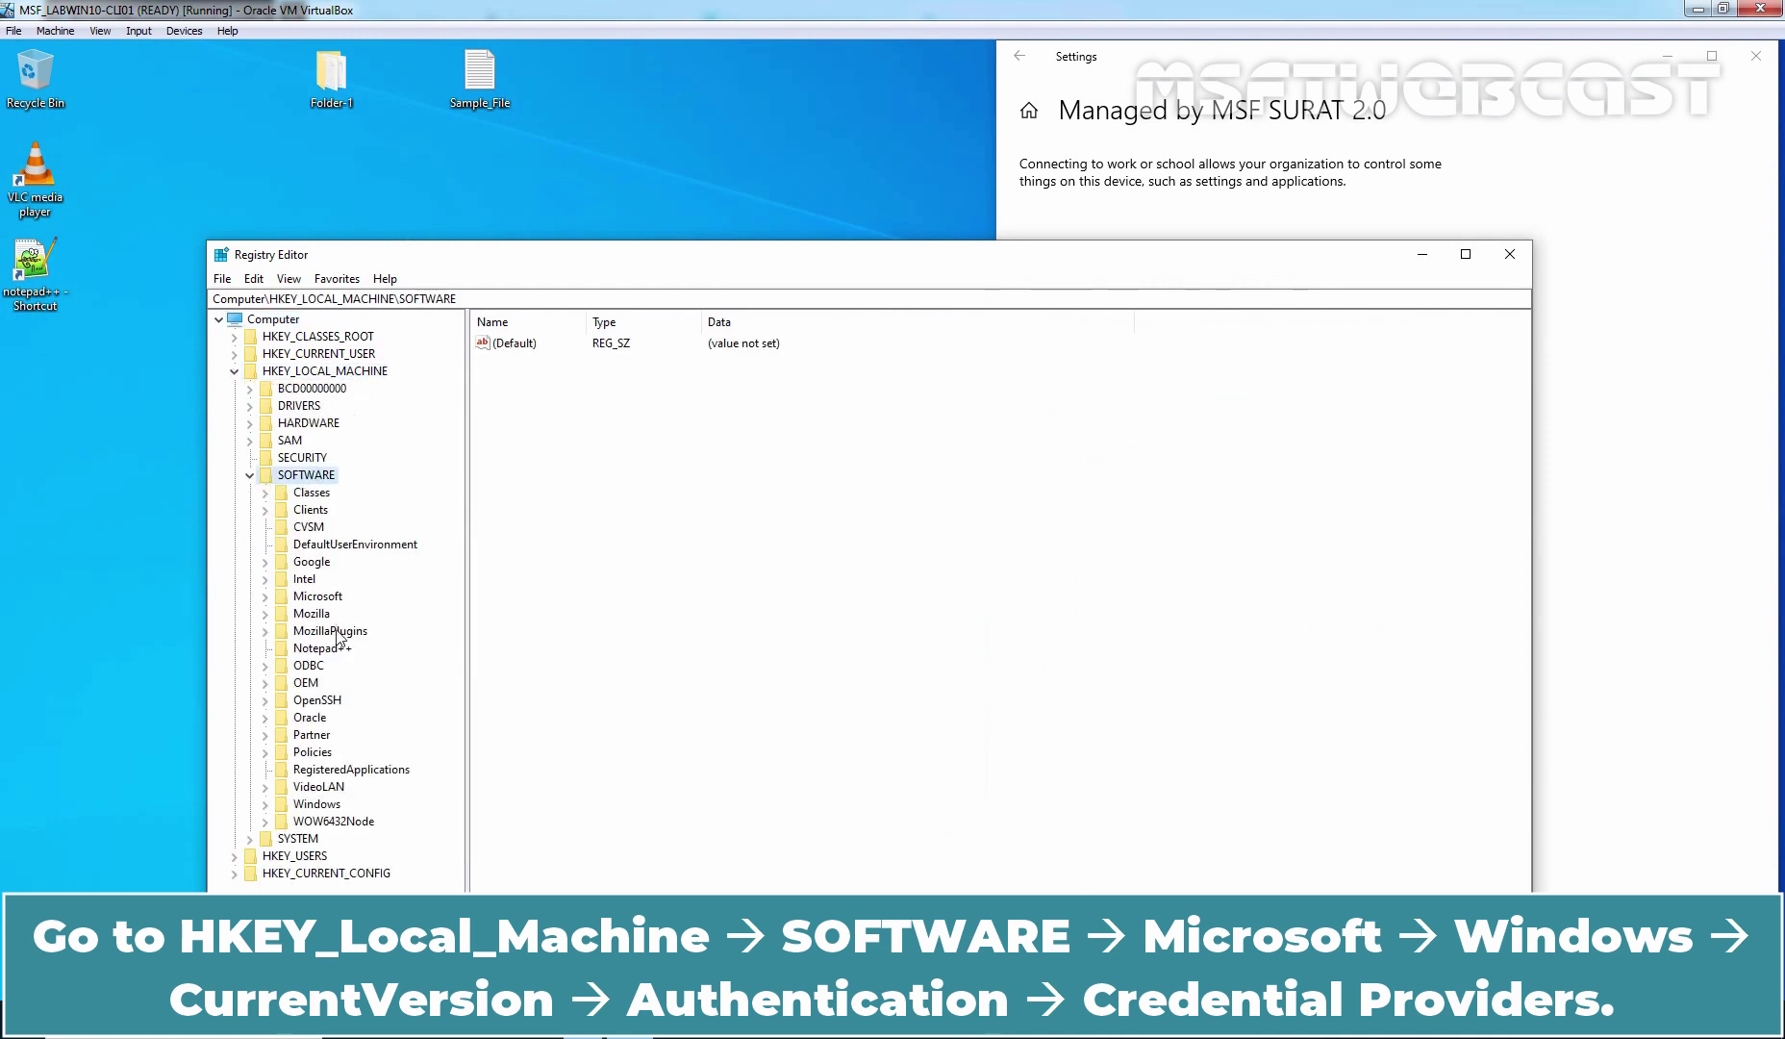
pyautogui.doubleClick(325, 597)
pyautogui.write('windows')
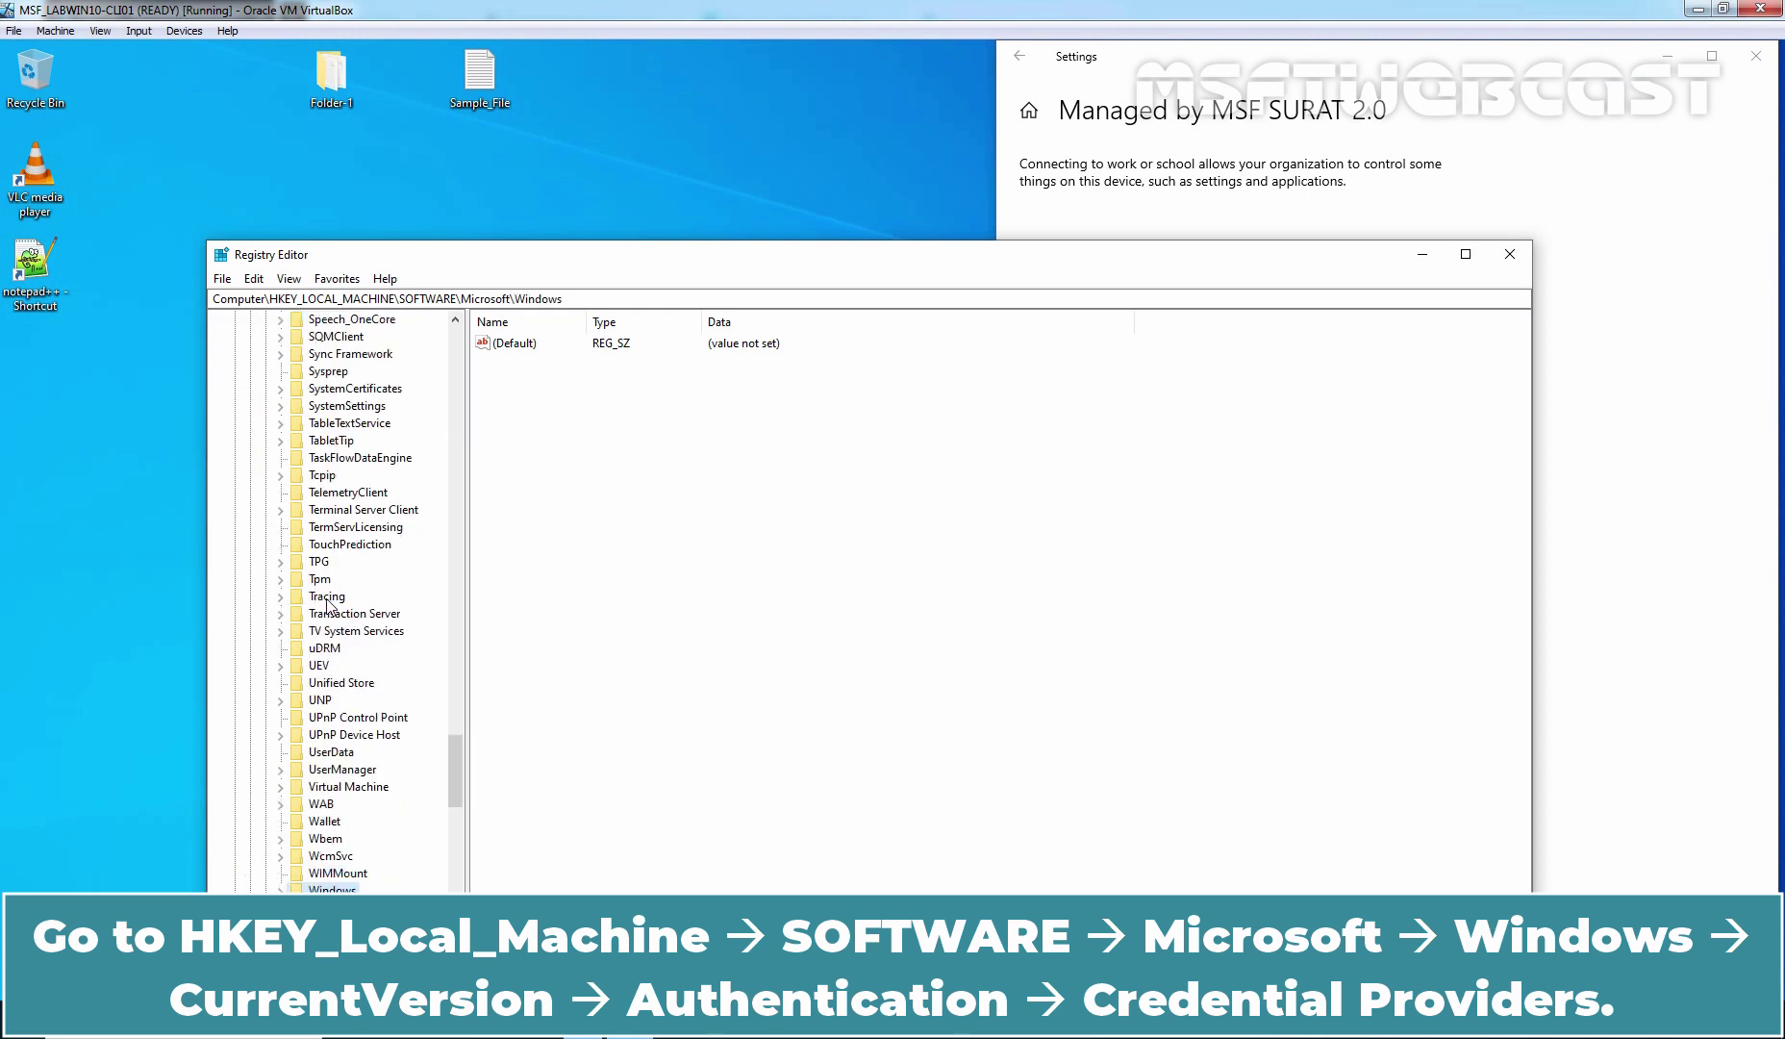
pyautogui.scroll(-8, 327, 604)
pyautogui.press('Right')
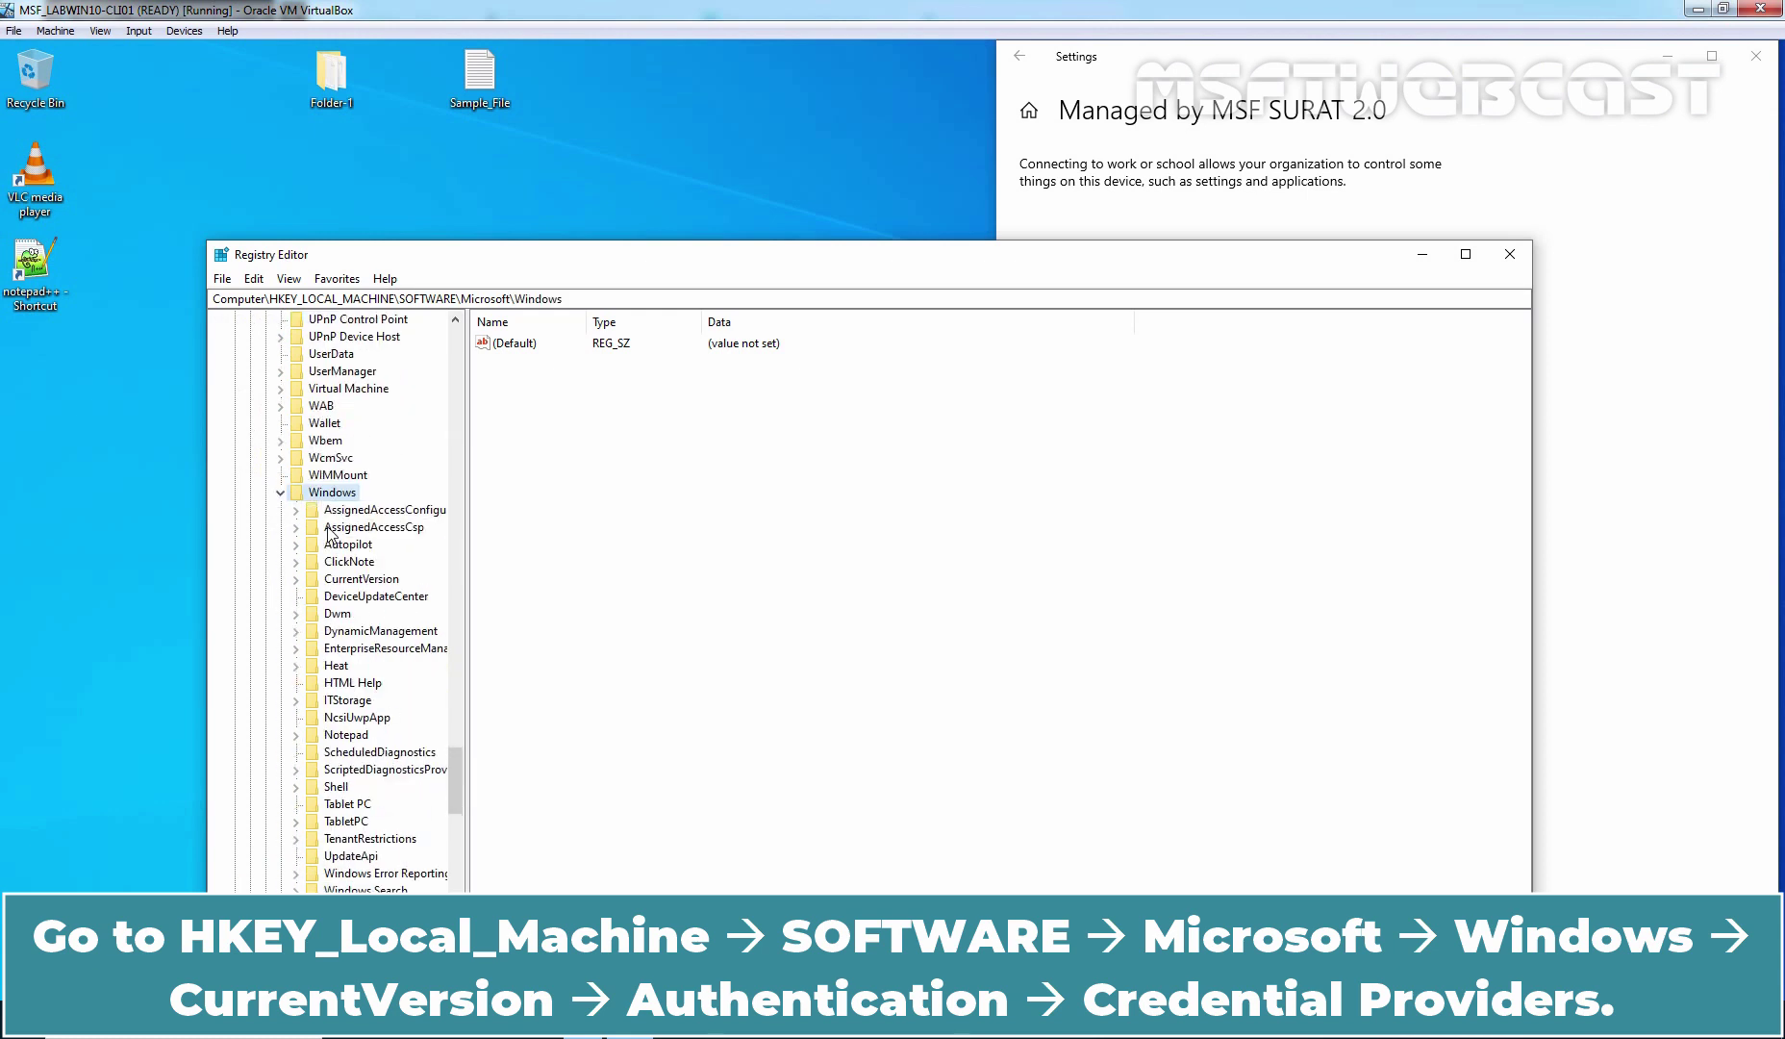
pyautogui.doubleClick(385, 579)
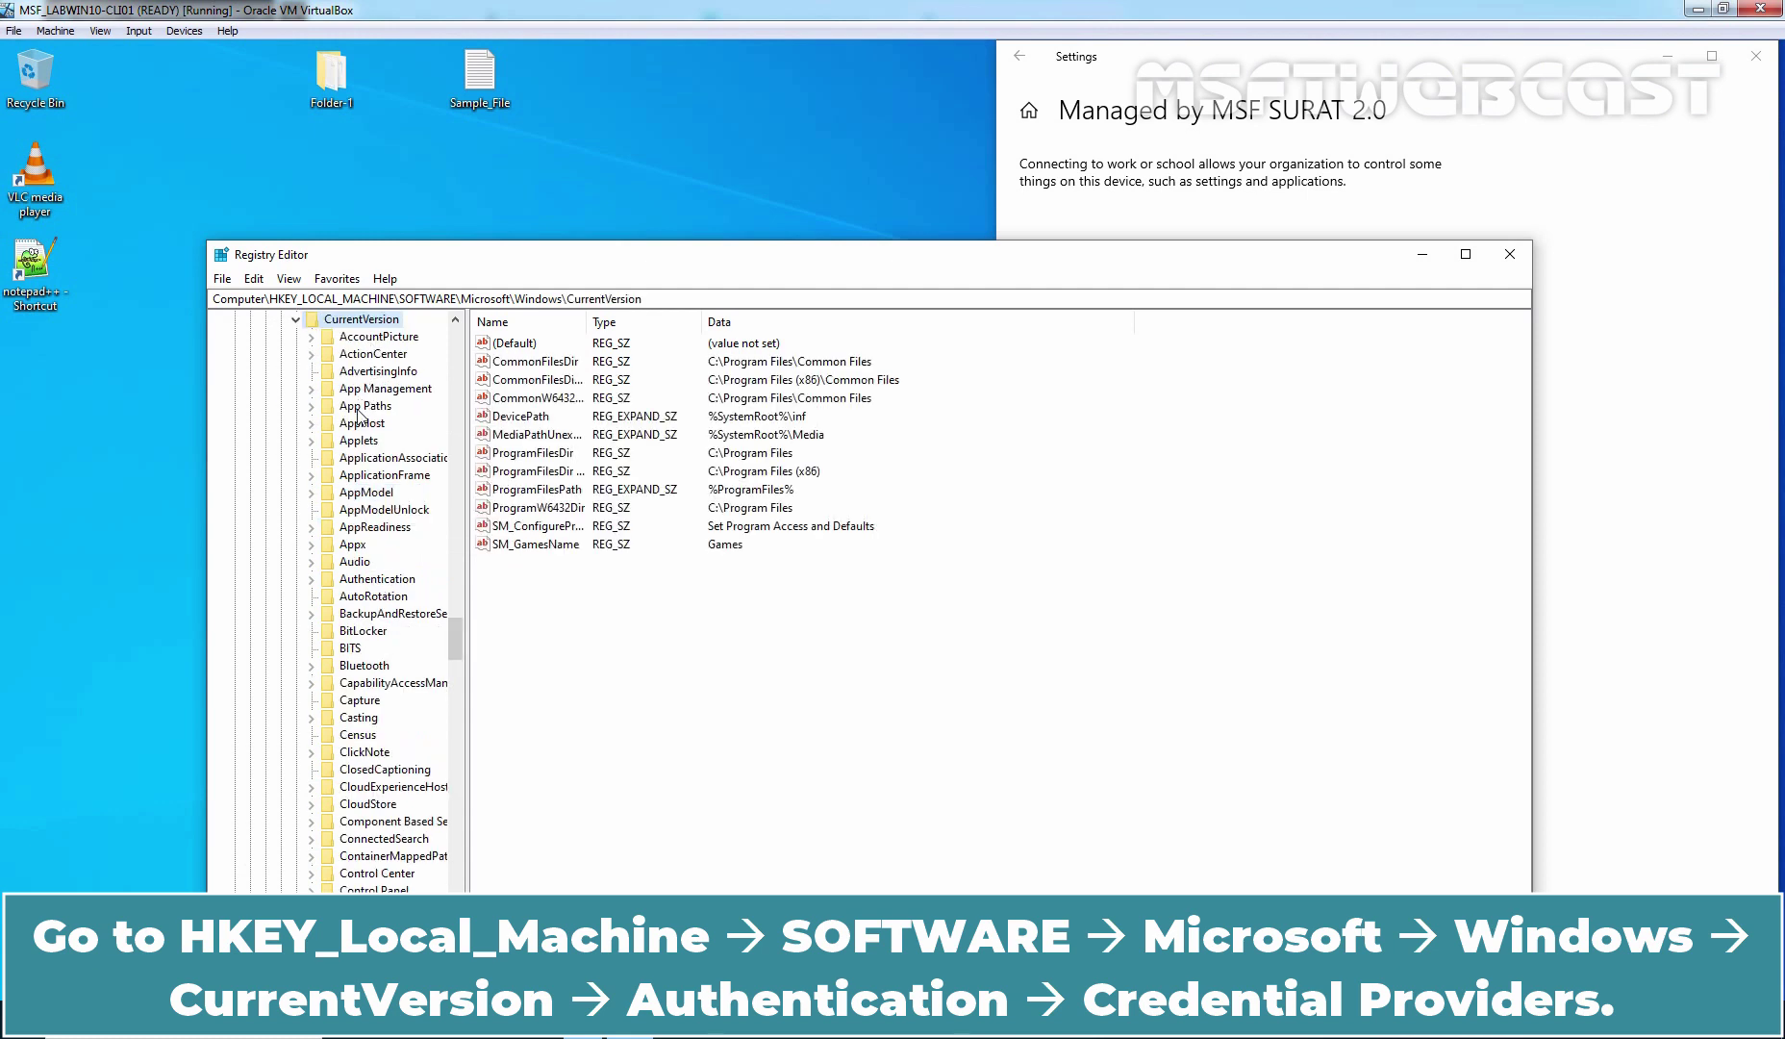
pyautogui.doubleClick(380, 581)
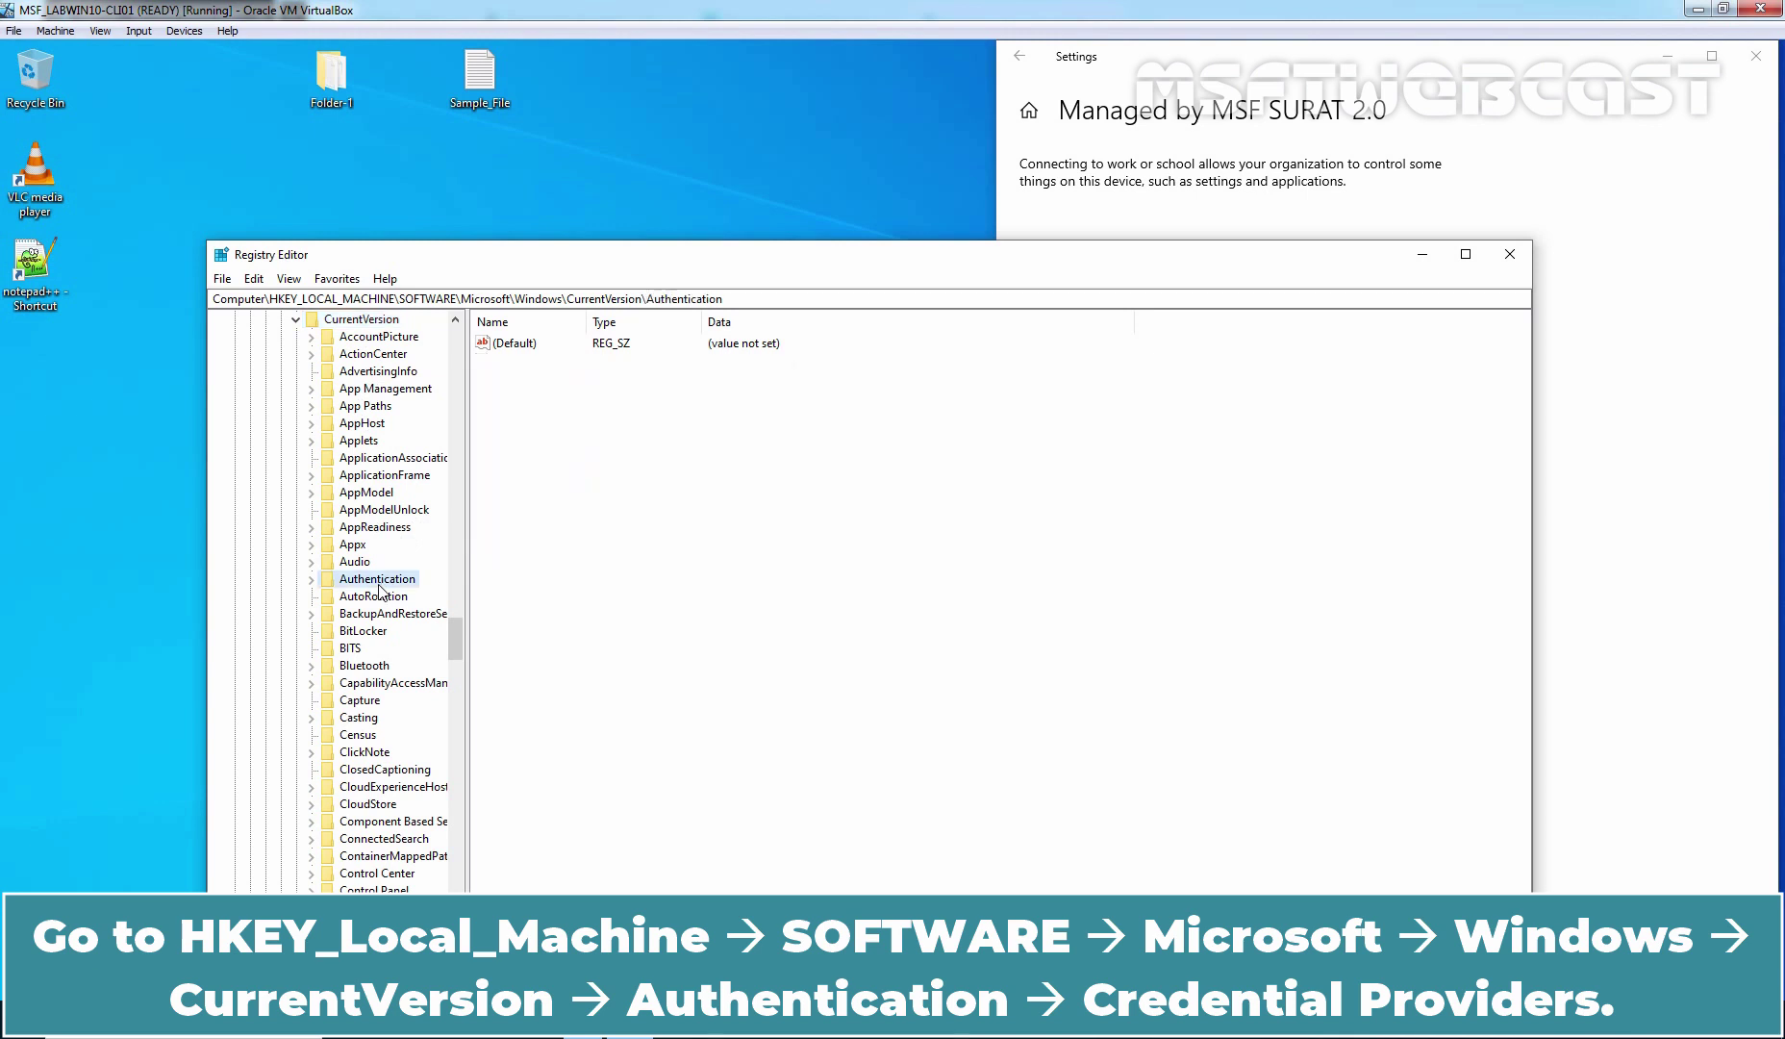
pyautogui.doubleClick(404, 631)
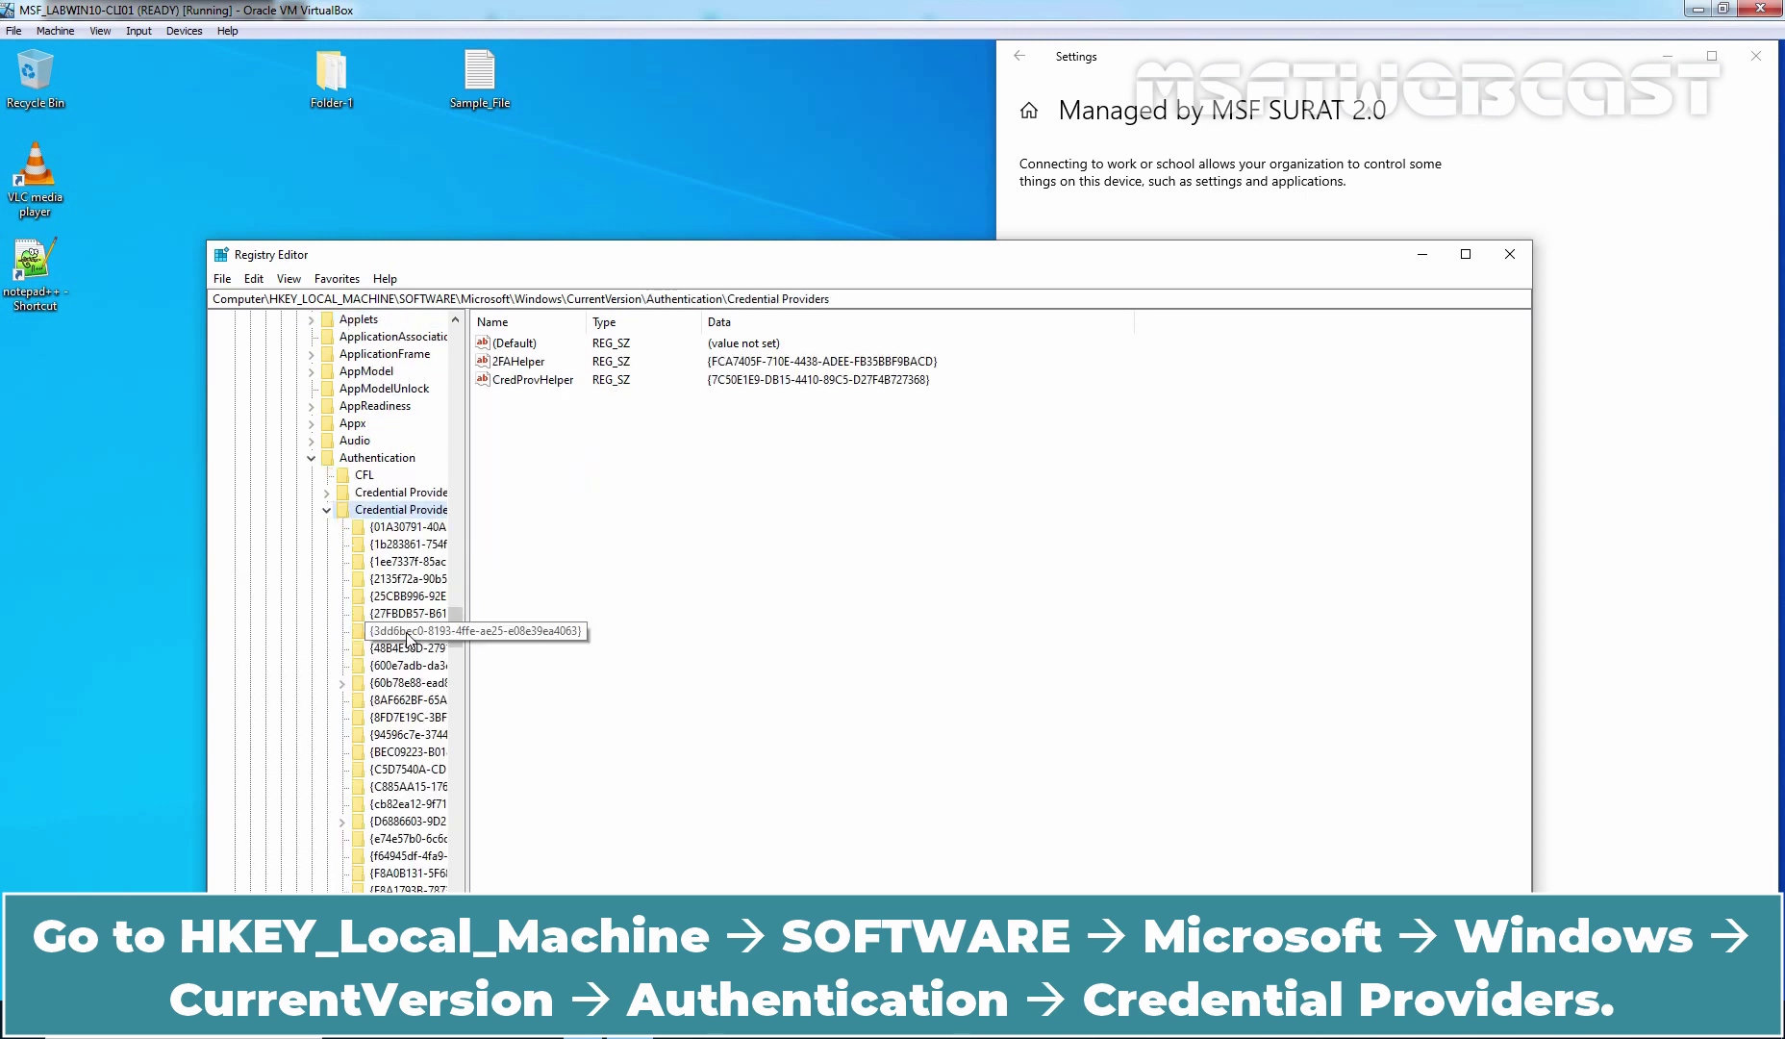
pyautogui.moveTo(474, 481); pyautogui.dragTo(578, 485)
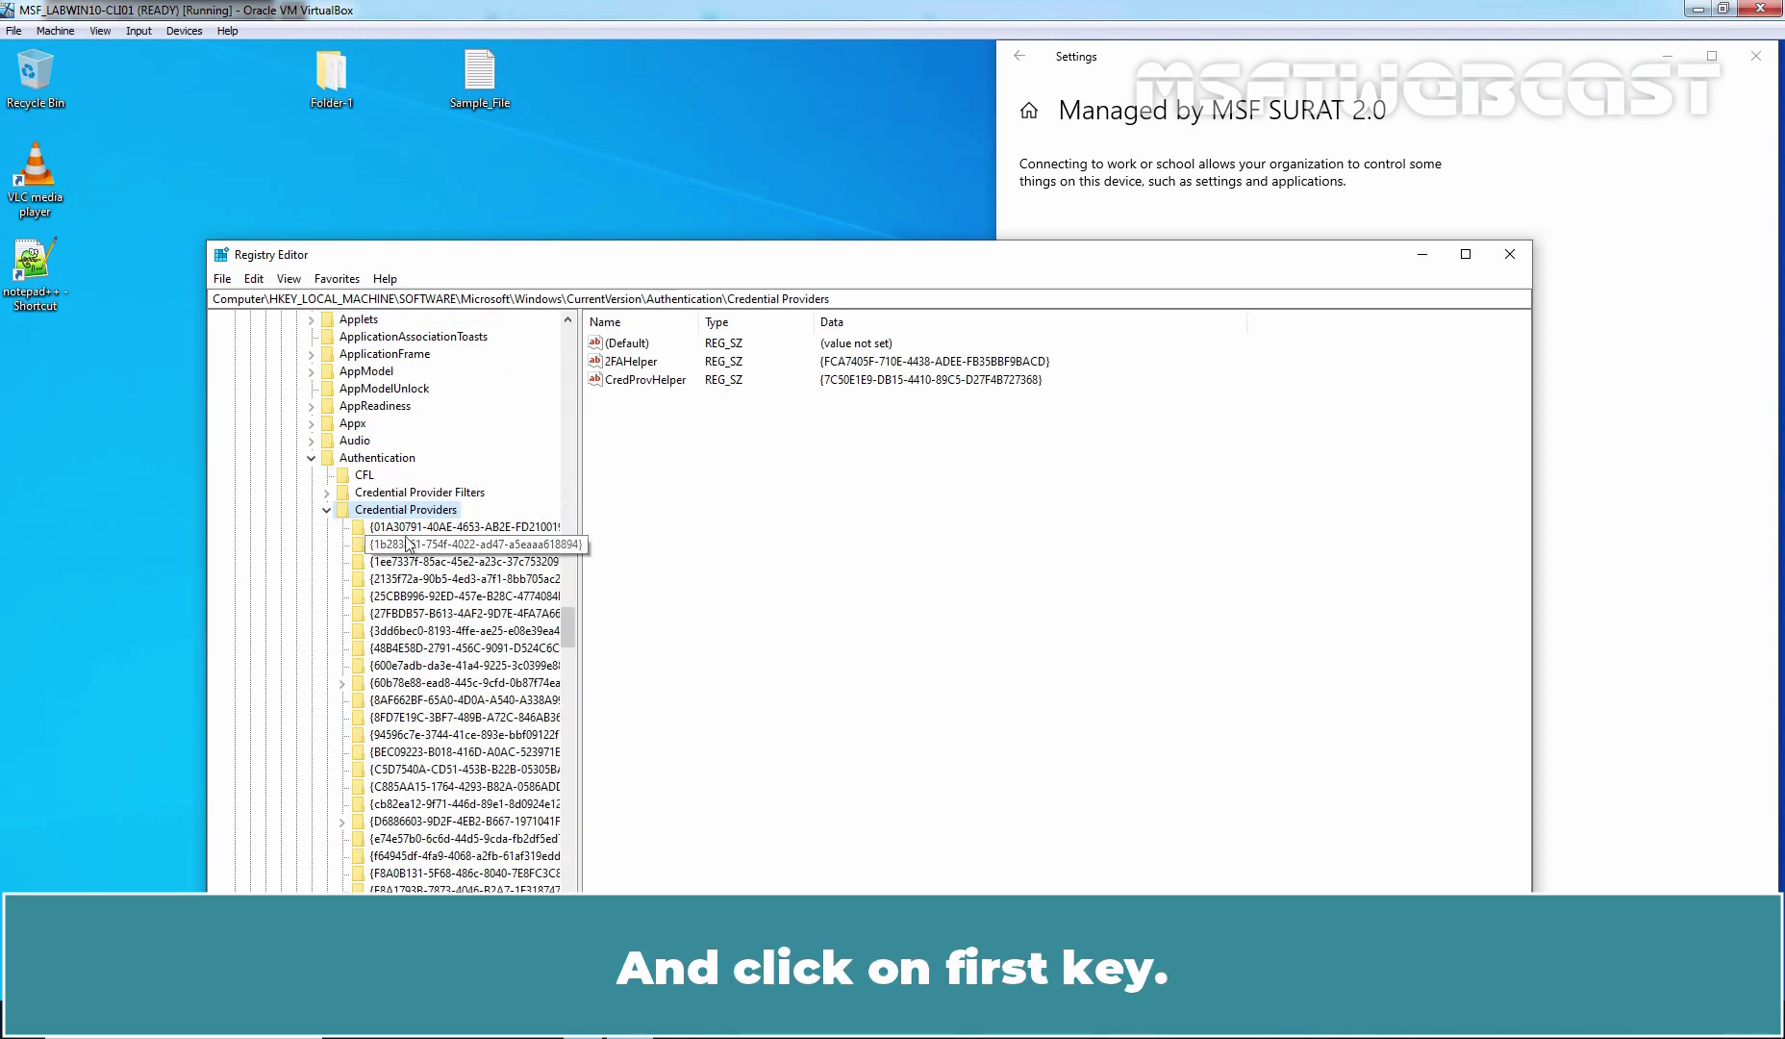
# Step: Select the {01A30791-...} Automatic Redeployment Credential Provider key and check its Disabled value is 0
pyautogui.click(398, 531)
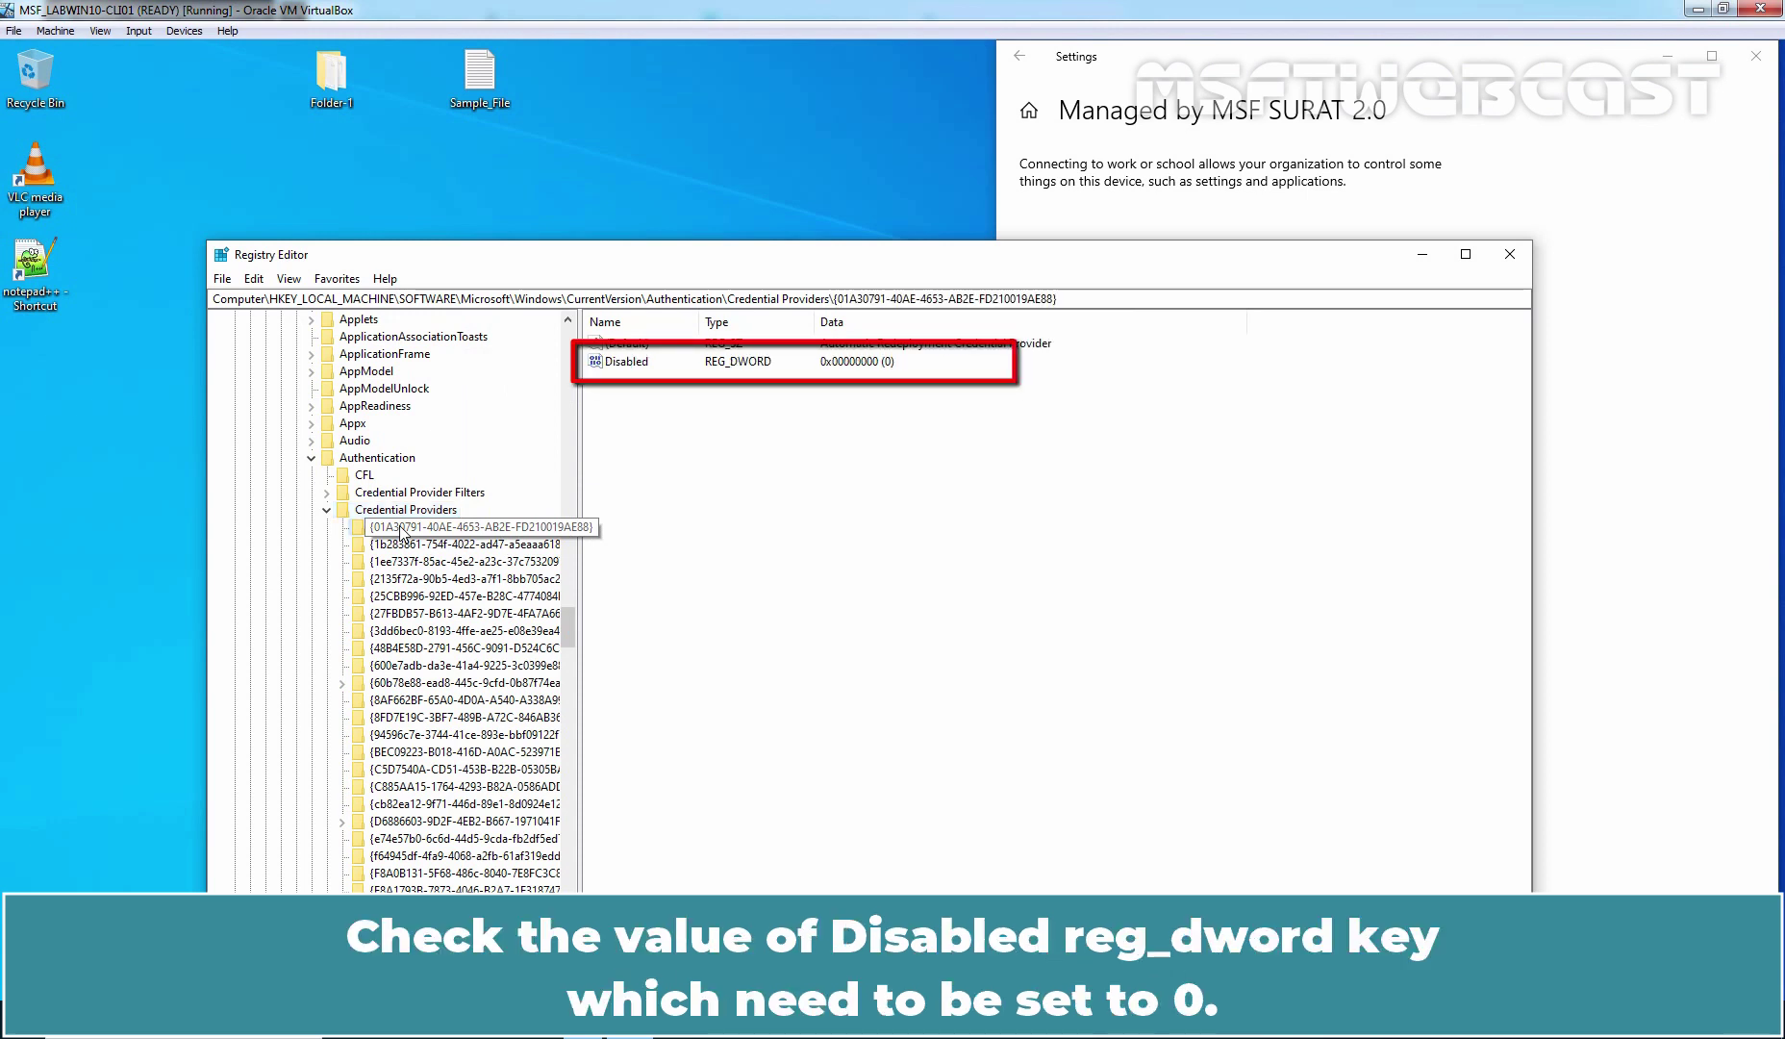
pyautogui.click(615, 365)
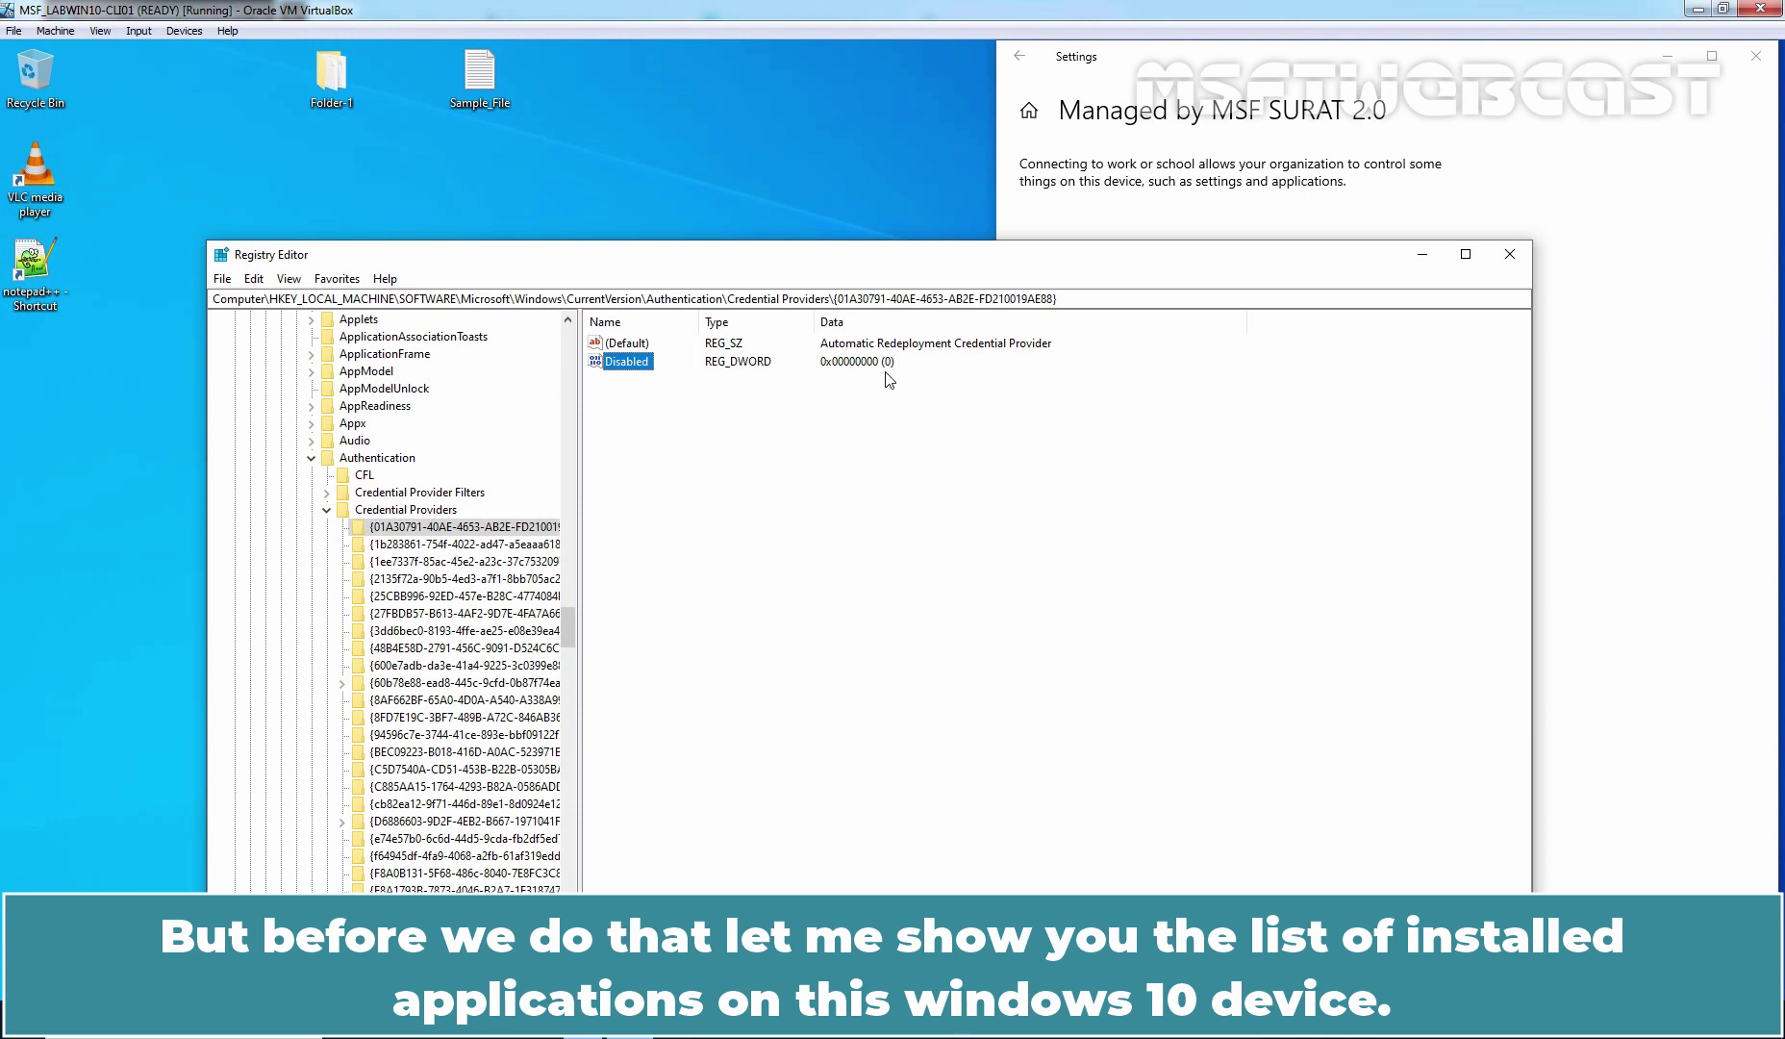
pyautogui.press('super+r')
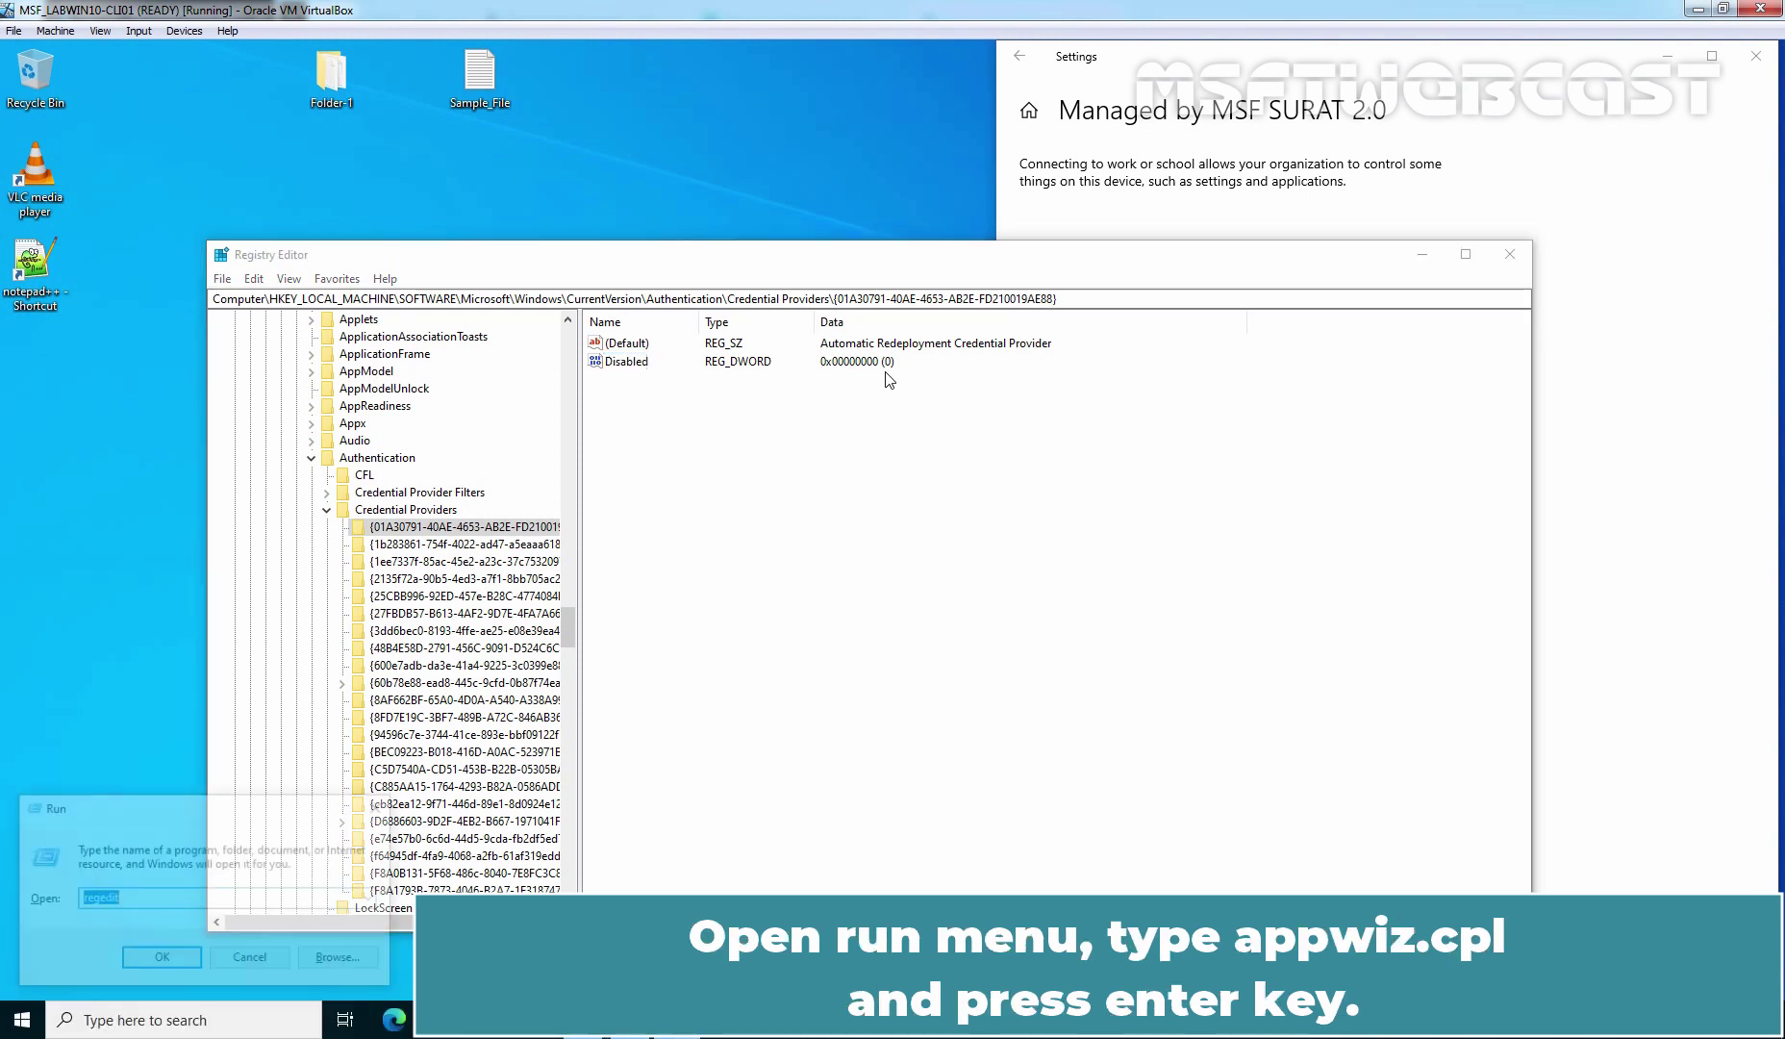
pyautogui.write('appwiz.cpl')
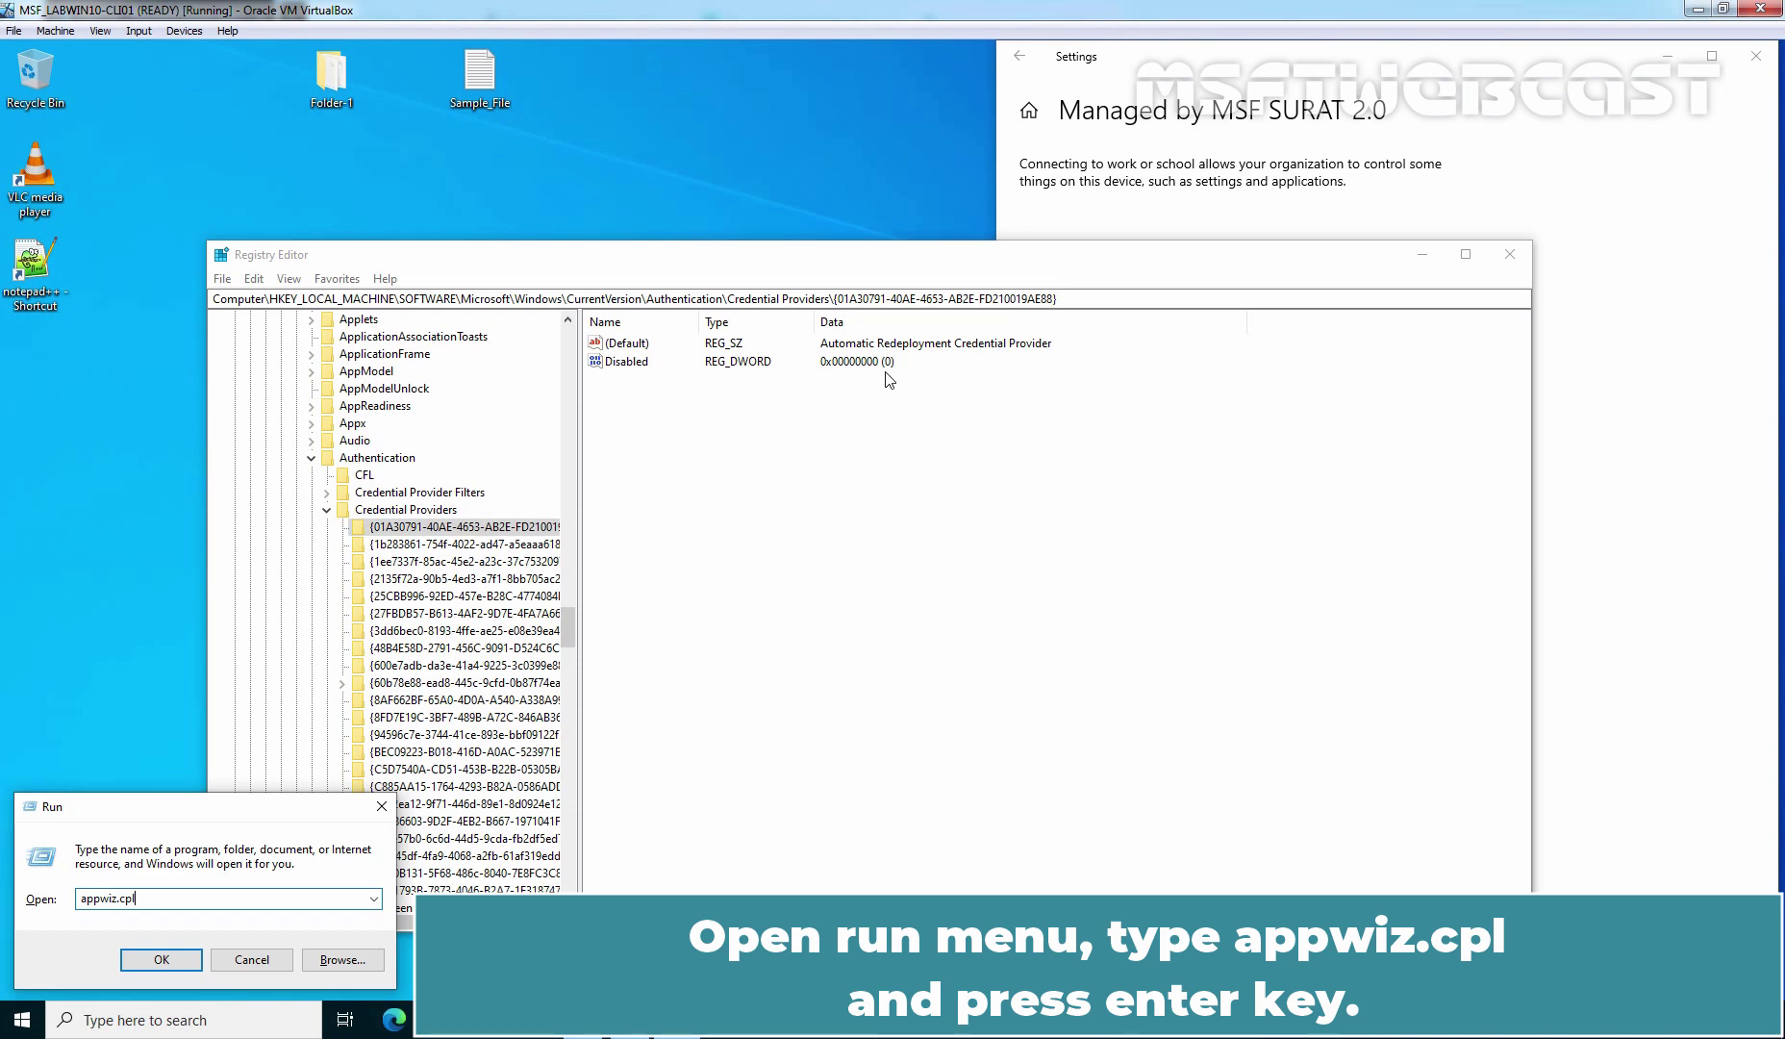
pyautogui.press('Return')
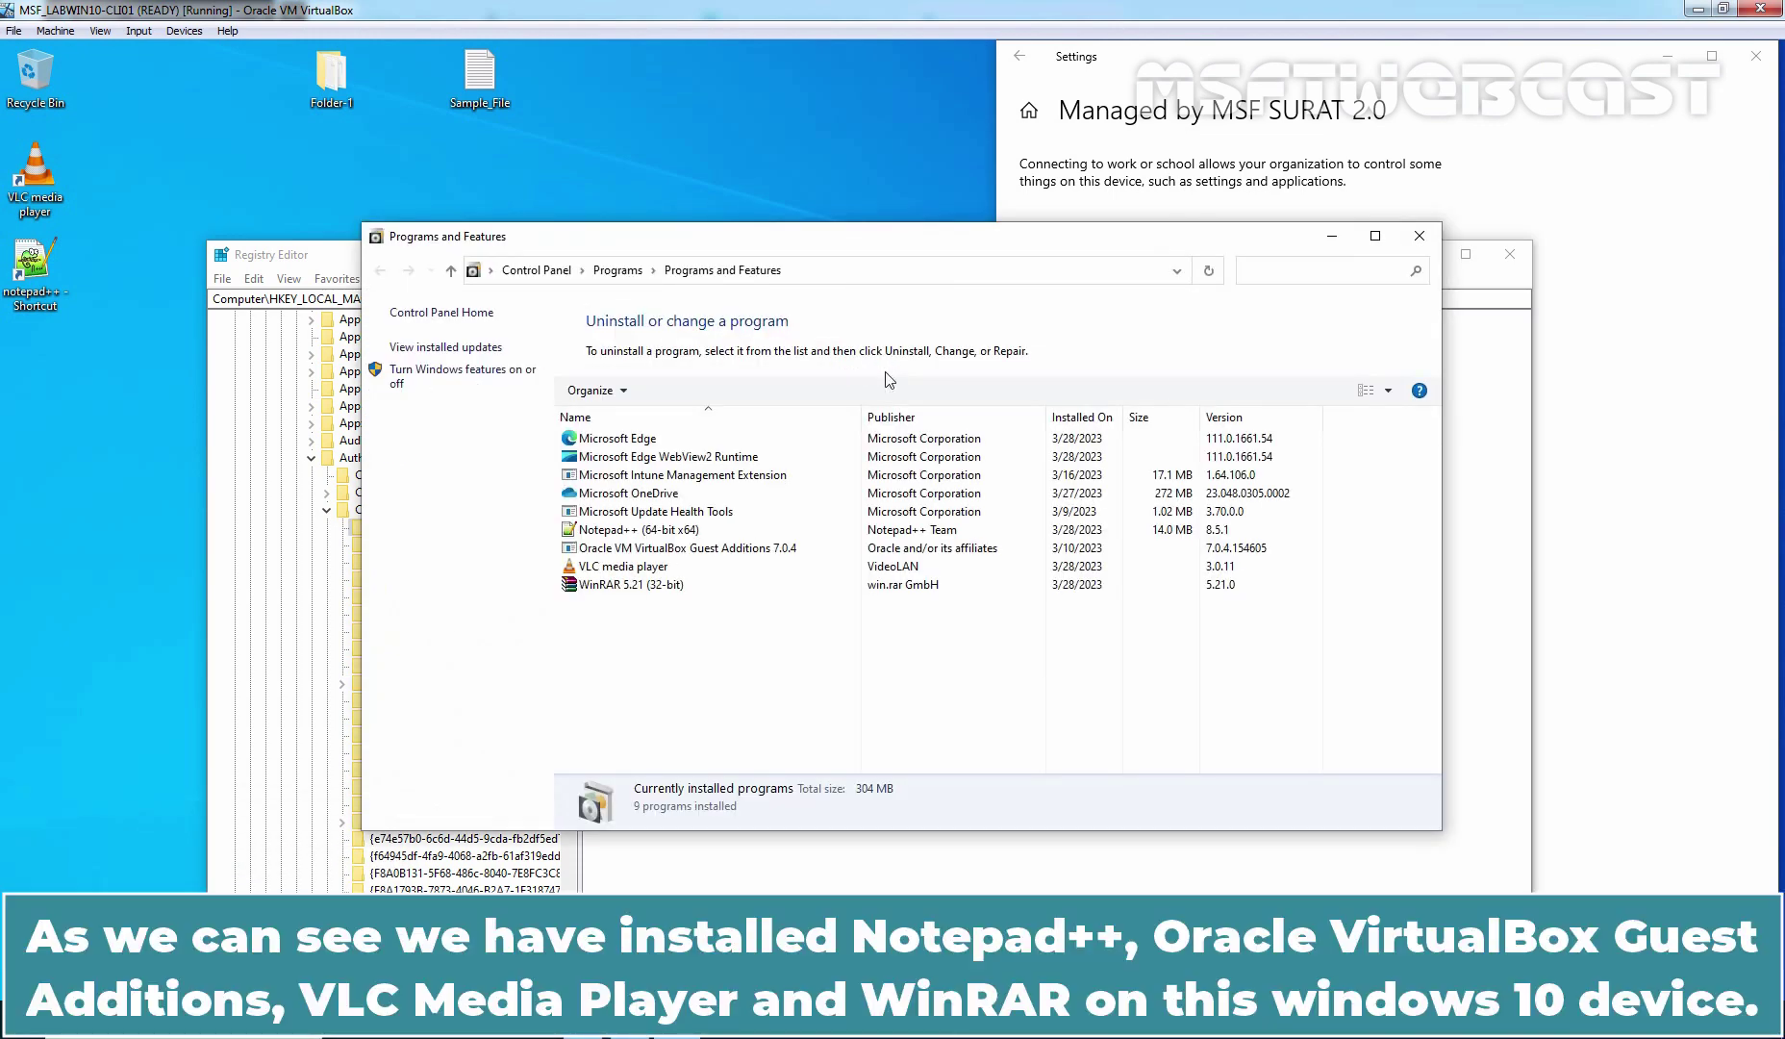
pyautogui.click(667, 530)
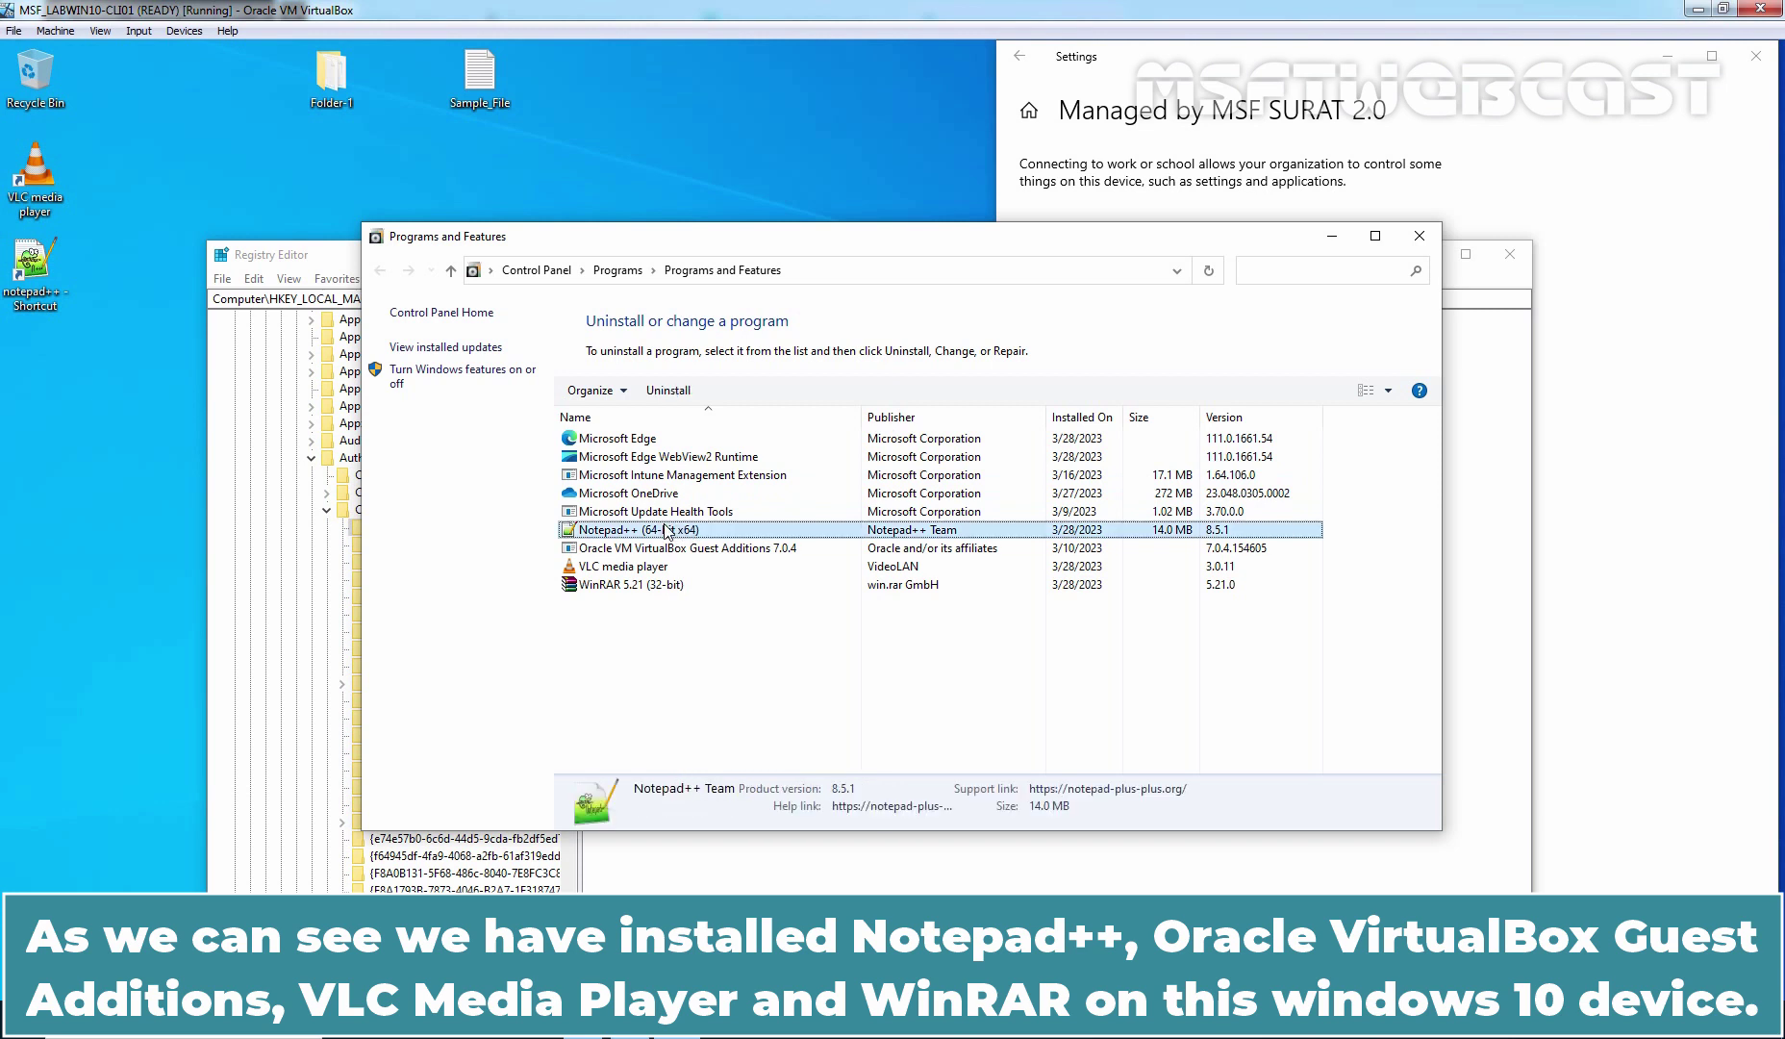
pyautogui.click(655, 548)
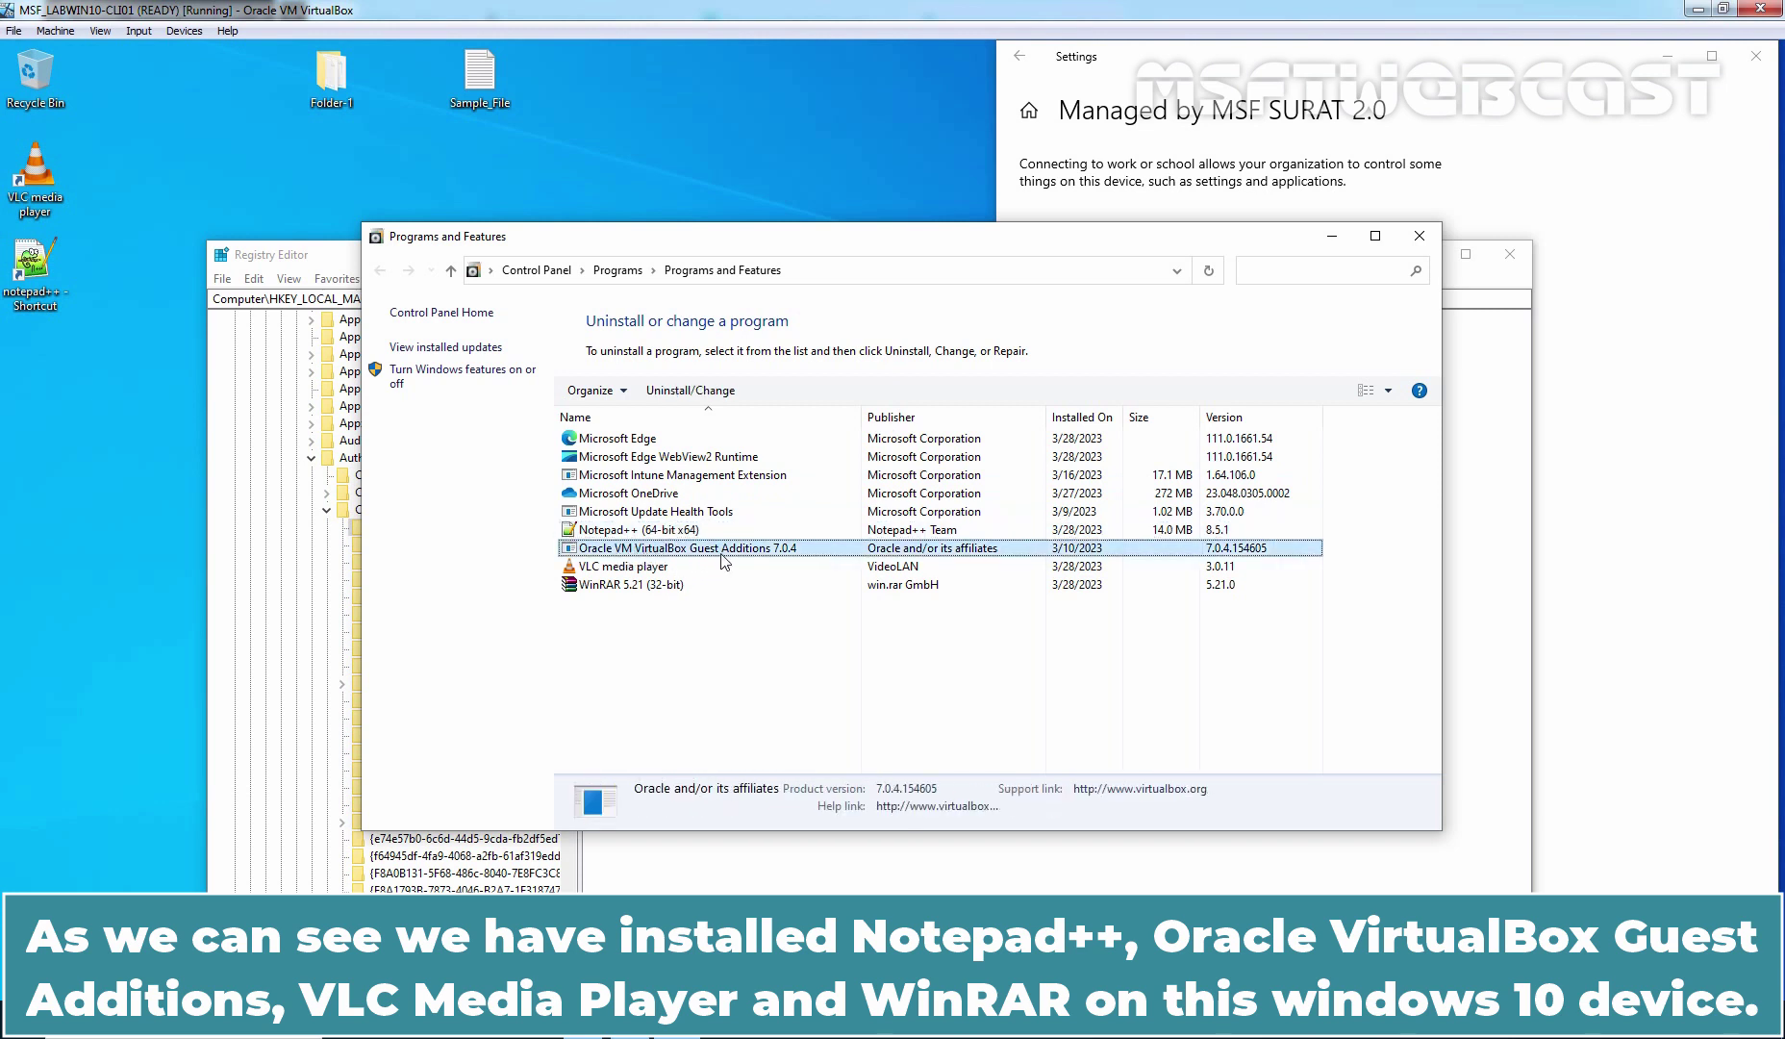
pyautogui.click(643, 568)
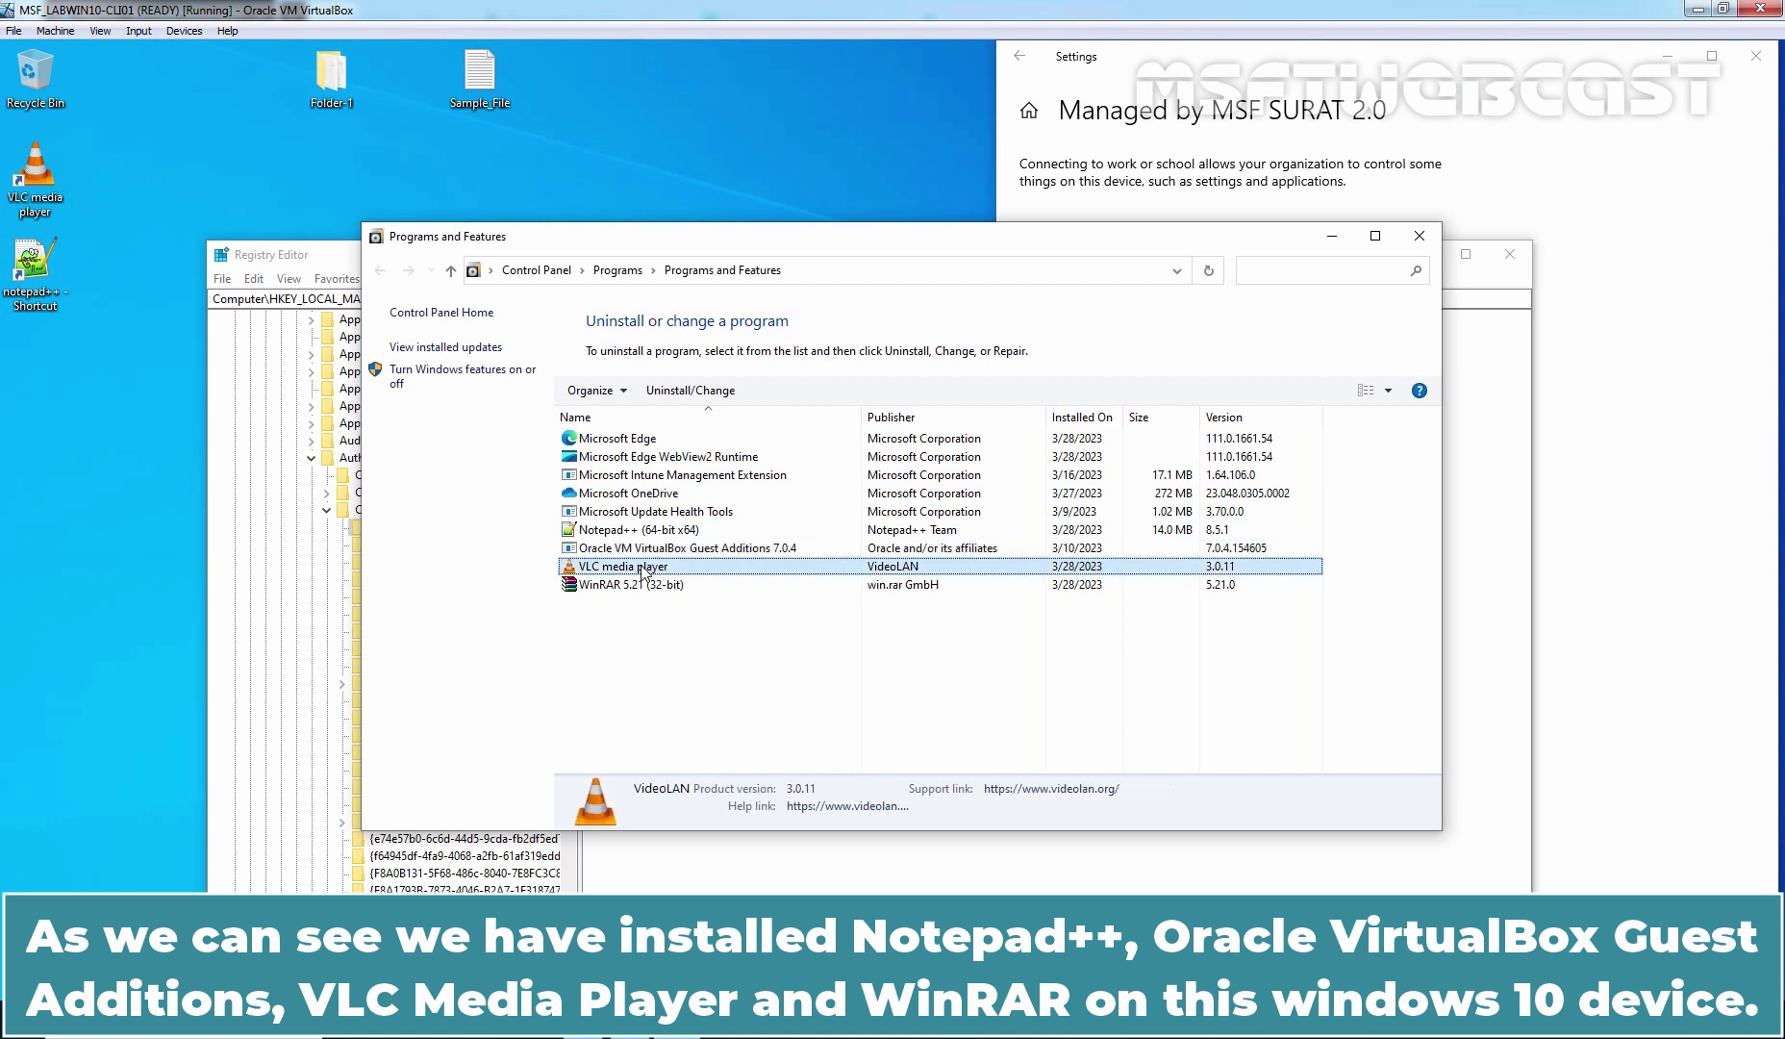
pyautogui.click(608, 589)
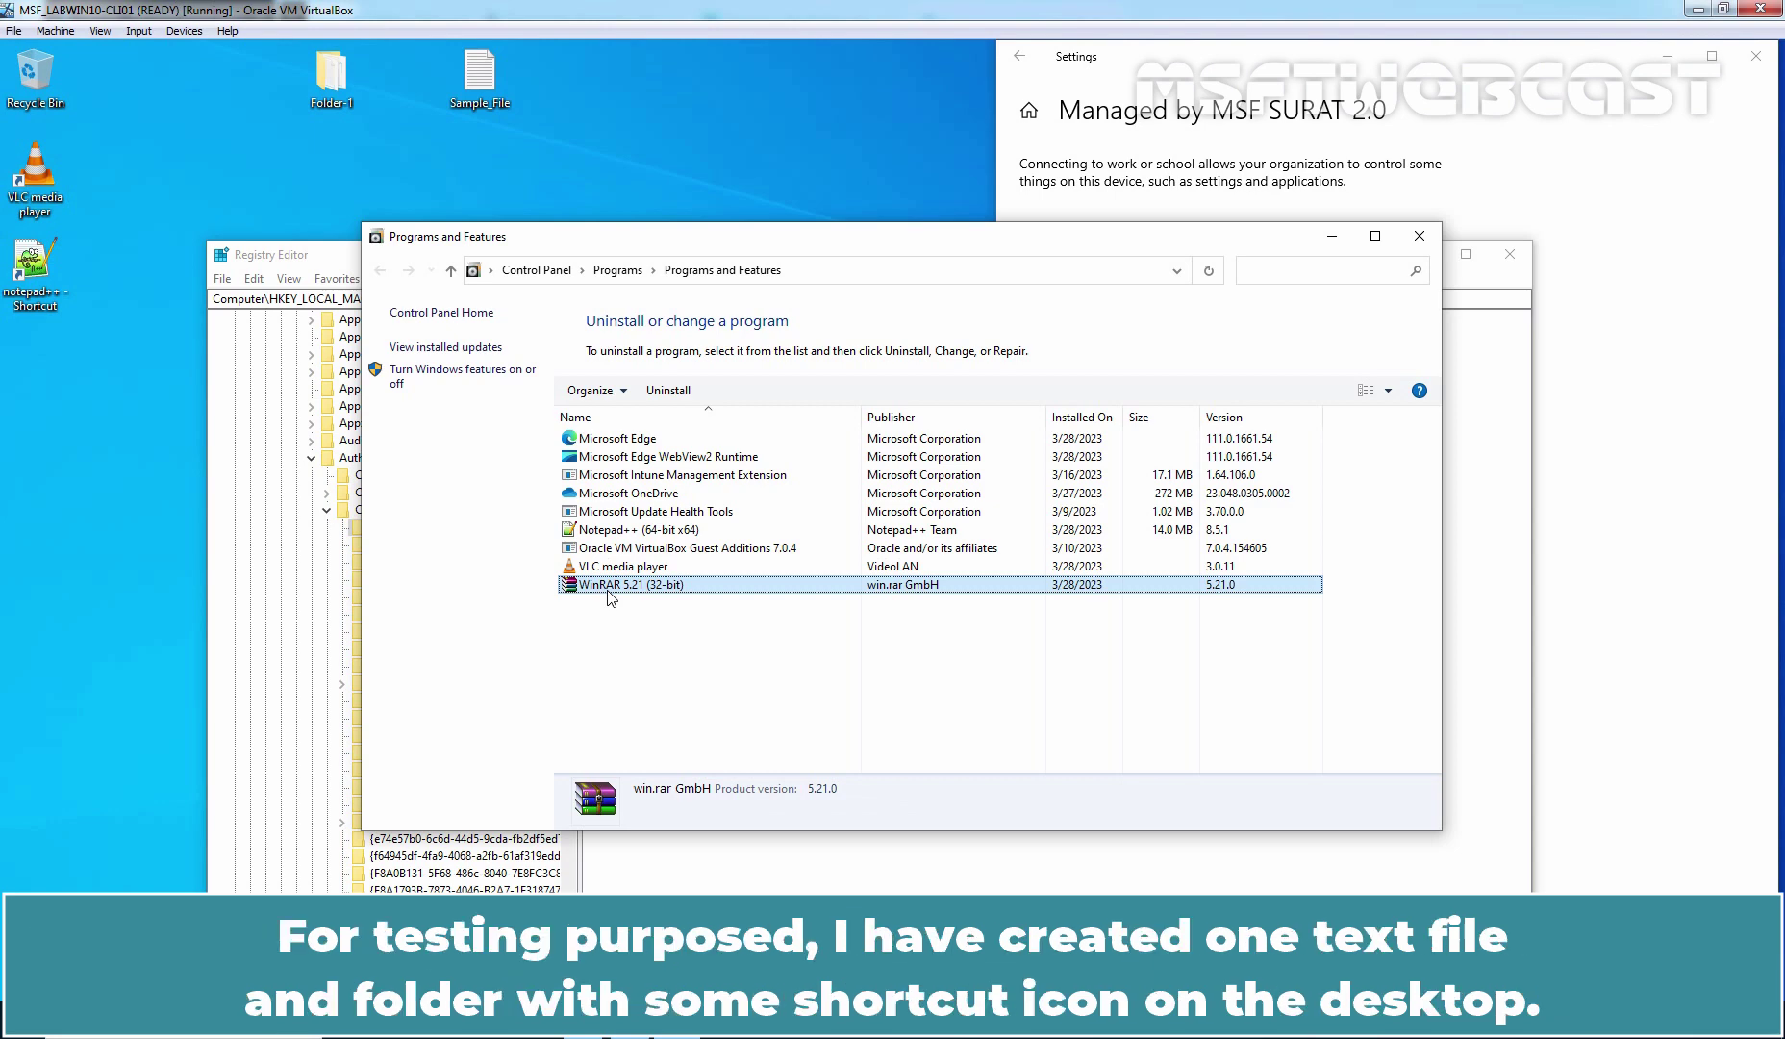
pyautogui.click(1419, 236)
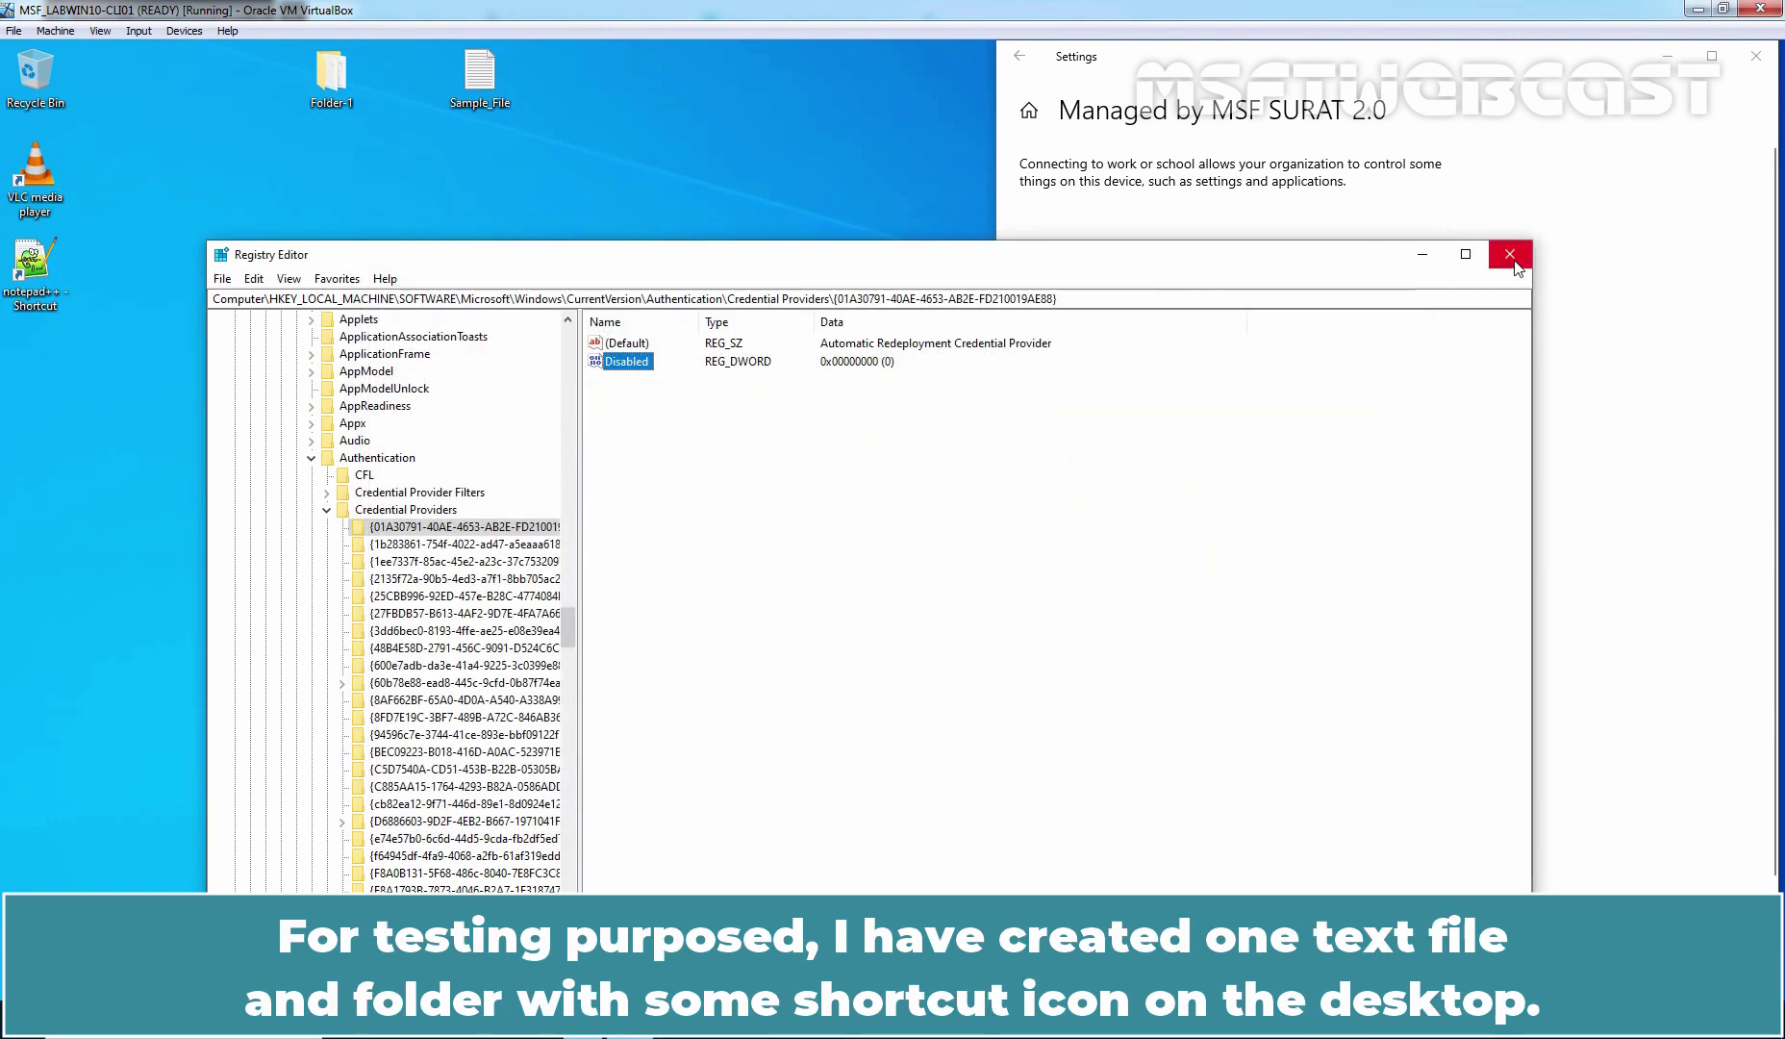
# Step: Close Registry Editor and Settings, then select the Folder-1 and Sample_File desktop items
pyautogui.click(1509, 254)
pyautogui.click(1753, 58)
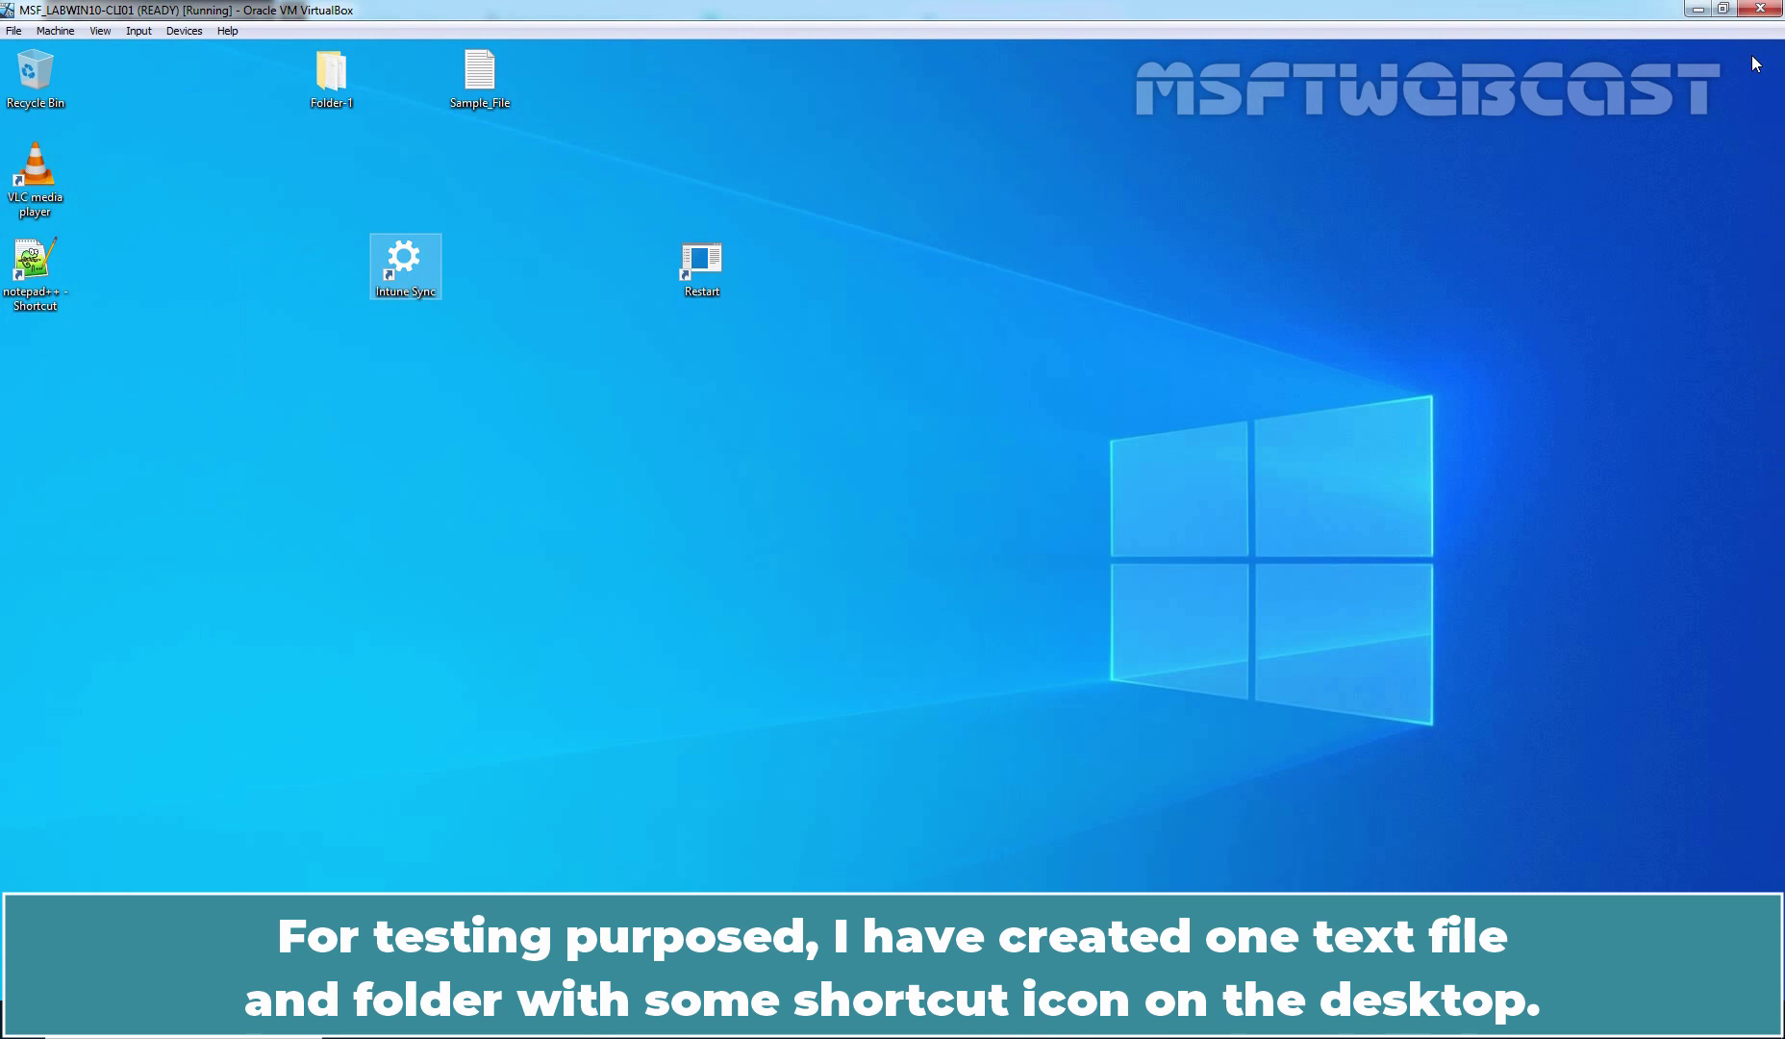
pyautogui.click(325, 94)
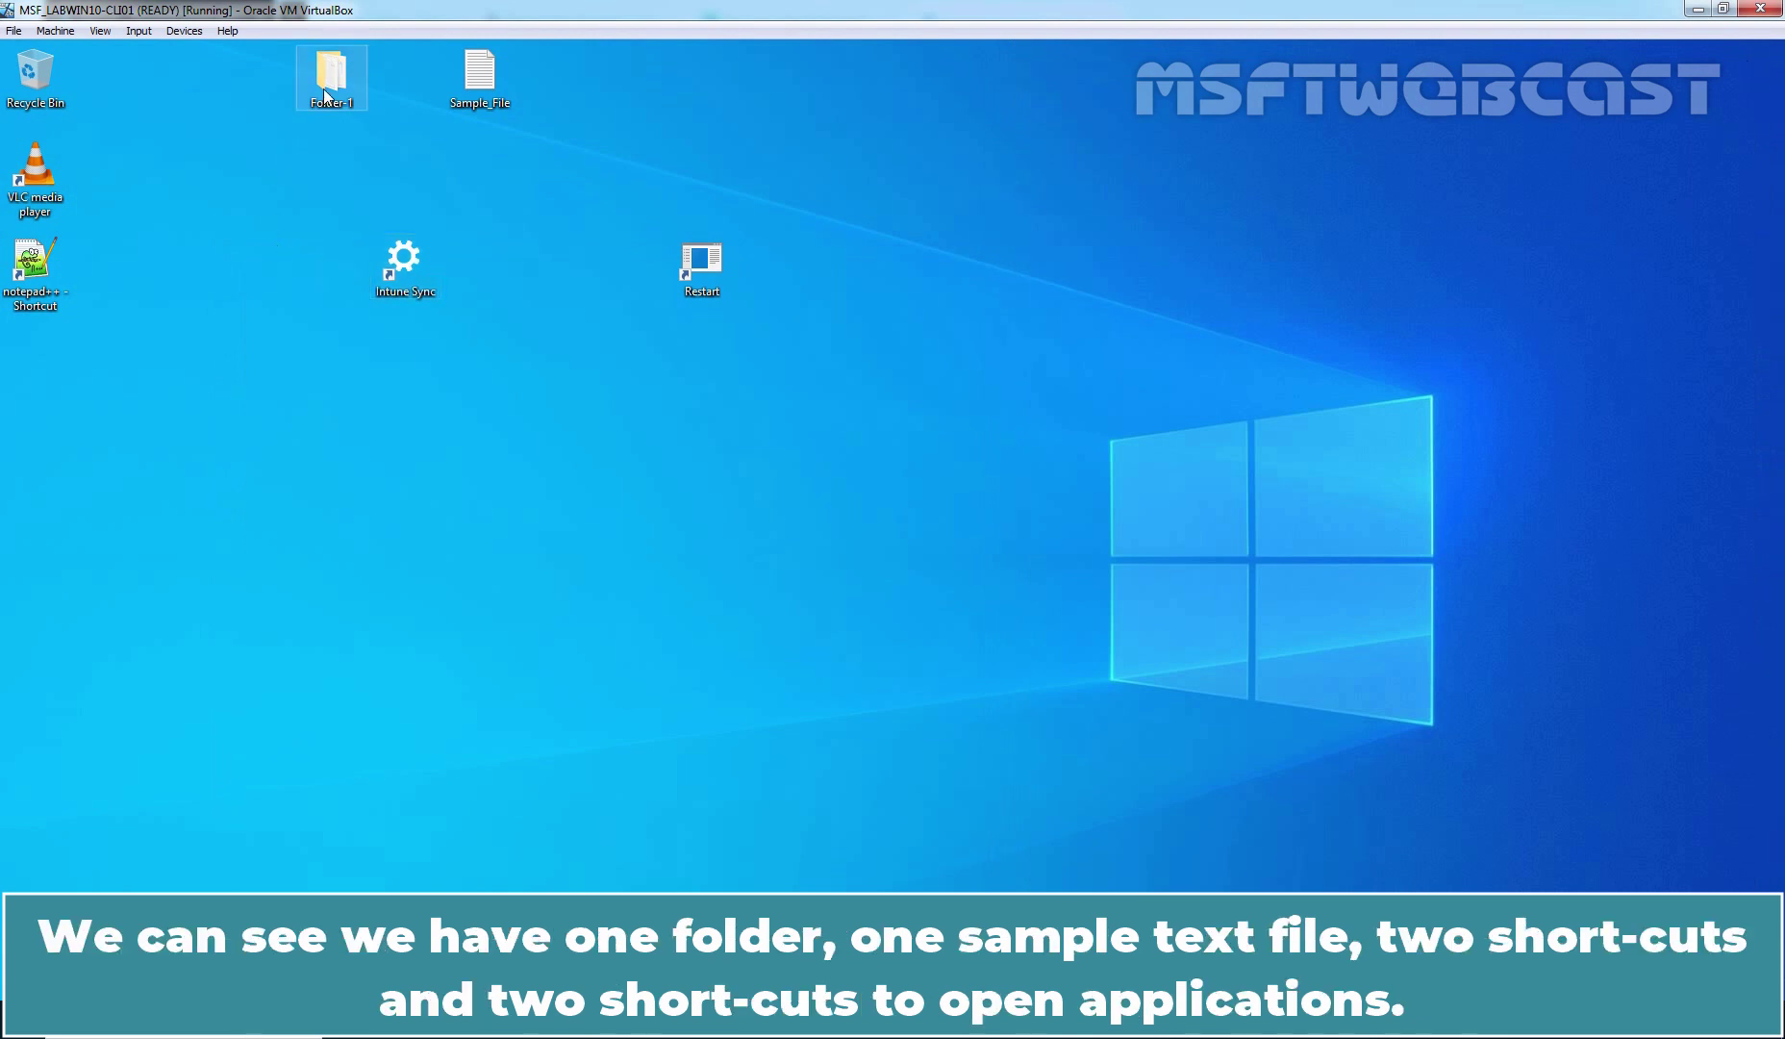
pyautogui.click(482, 91)
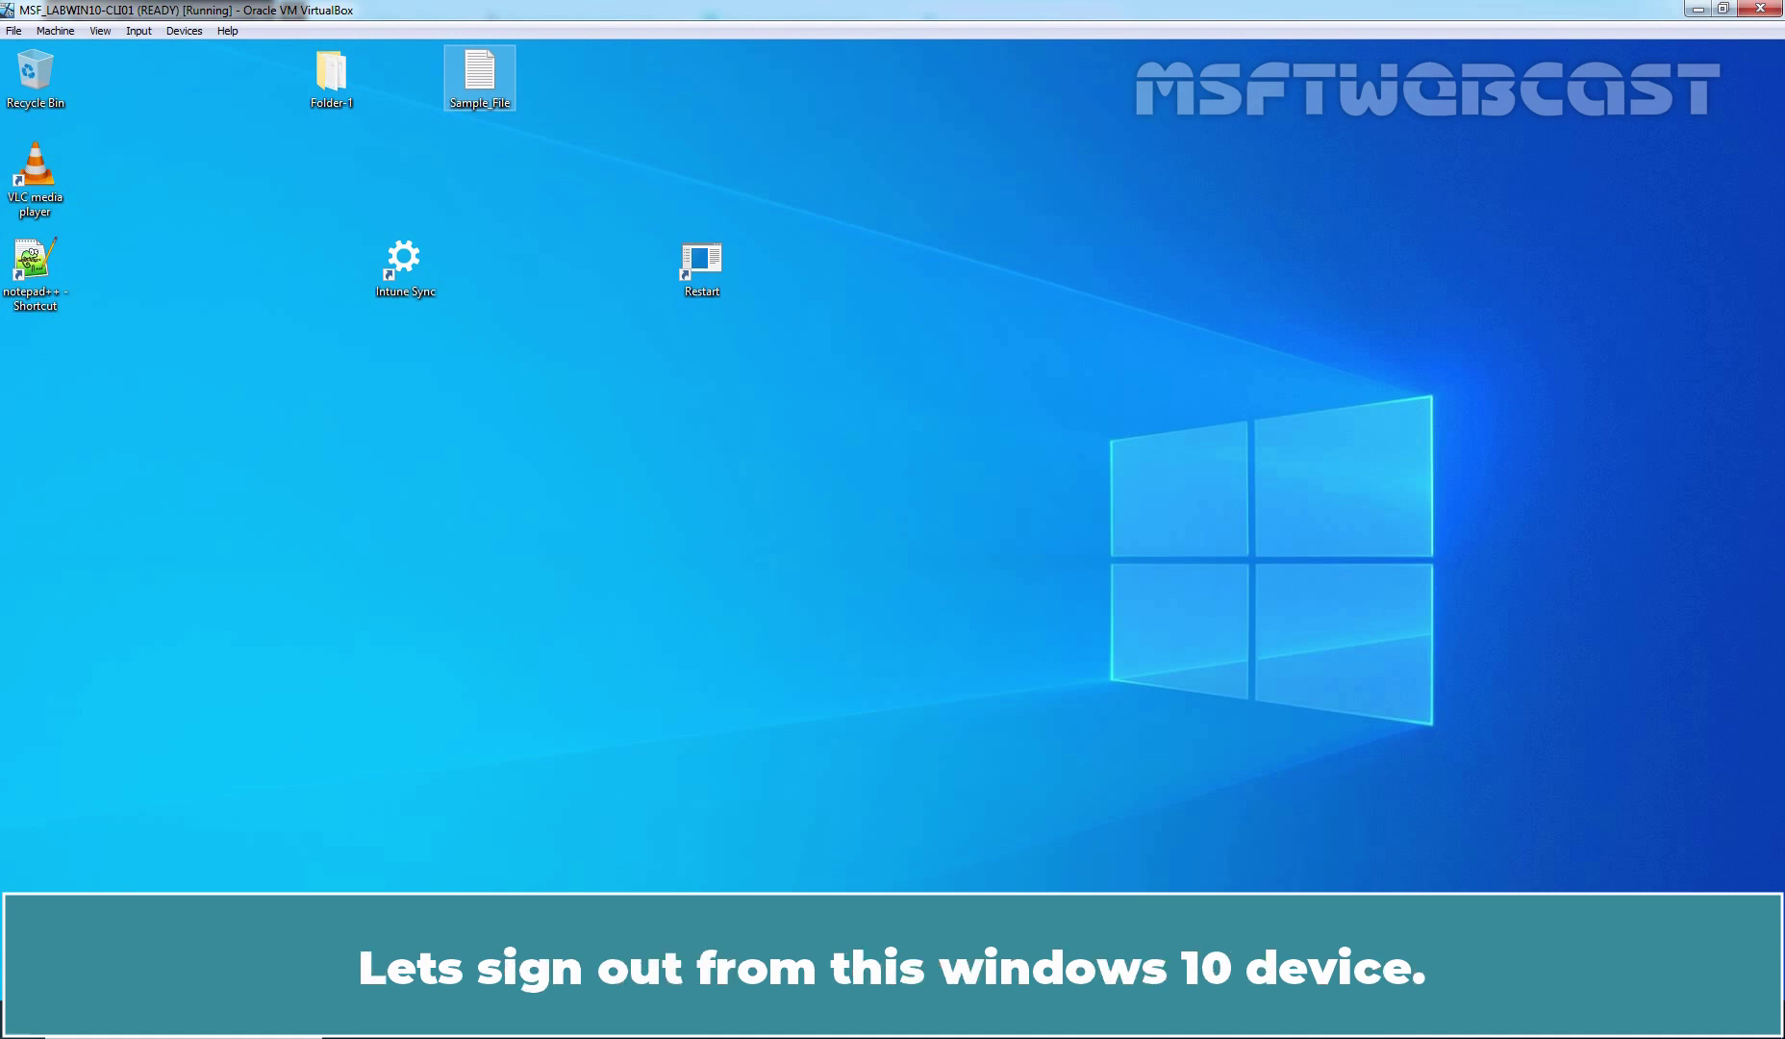
# Step: Sign out from the Start account menu, then press Ctrl+Win+R on the lock screen for Autopilot Reset
pyautogui.click(18, 1020)
pyautogui.click(25, 792)
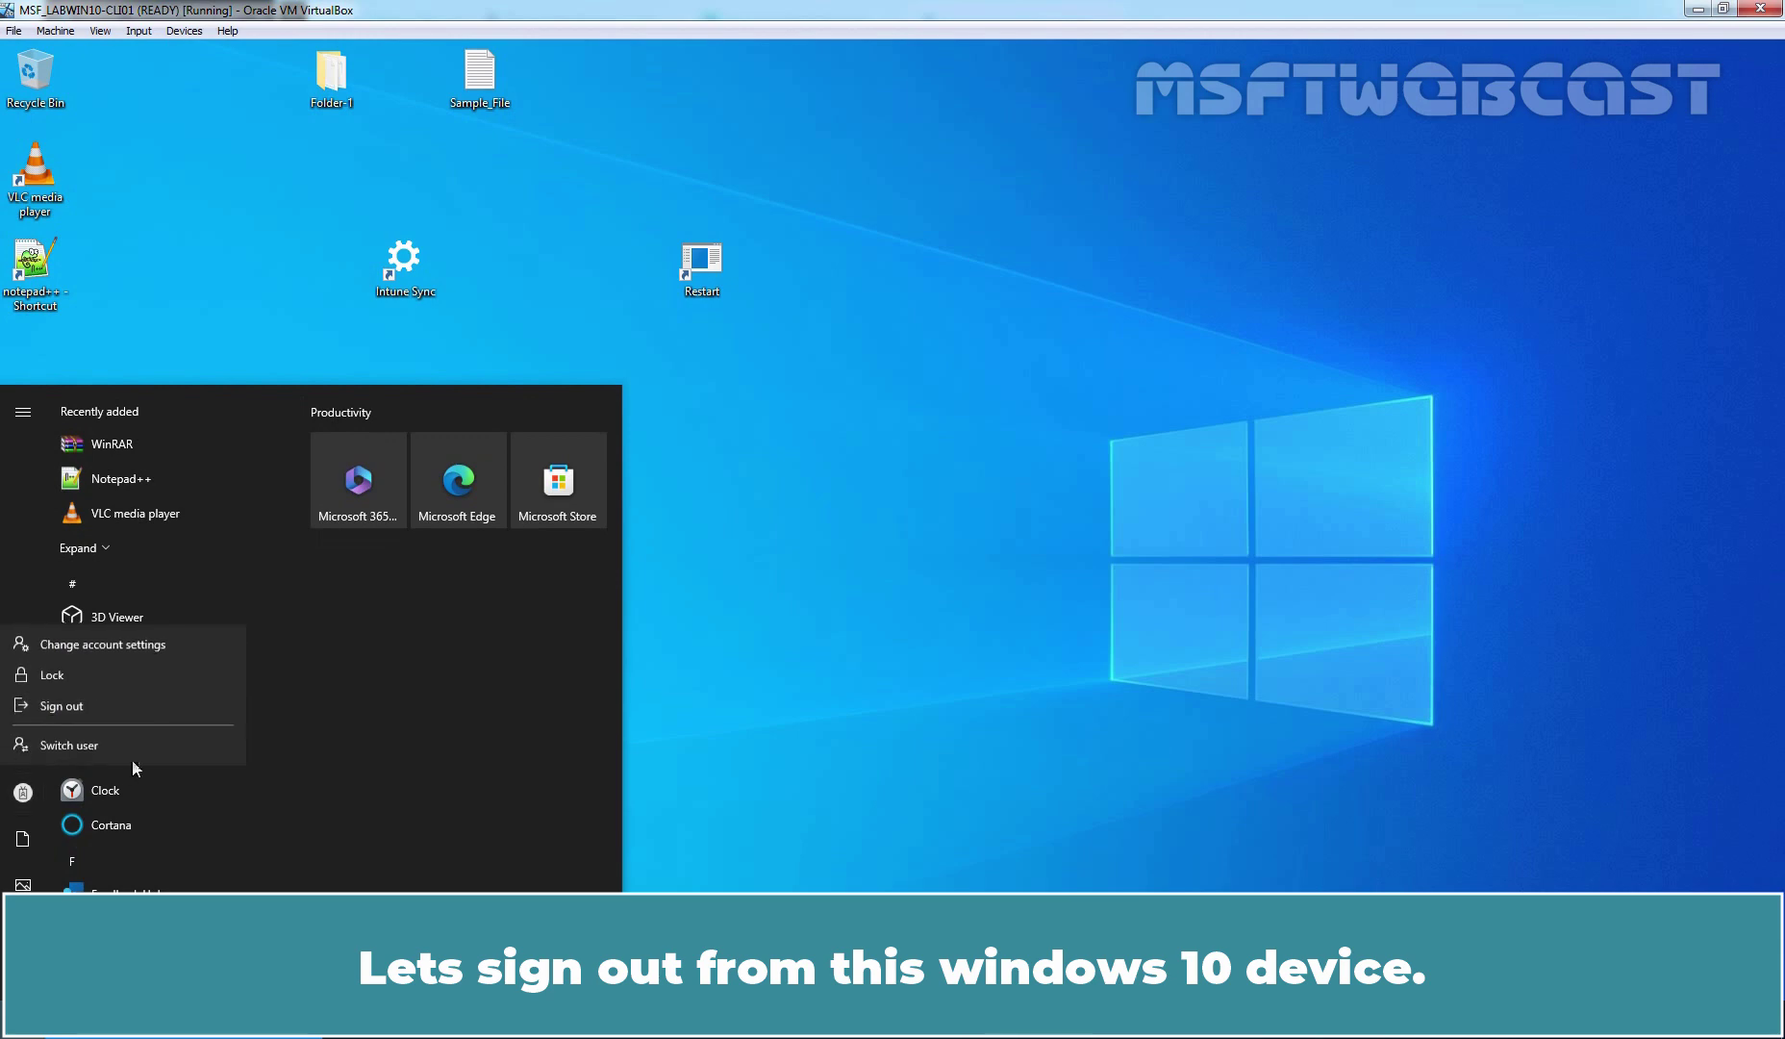
pyautogui.click(106, 716)
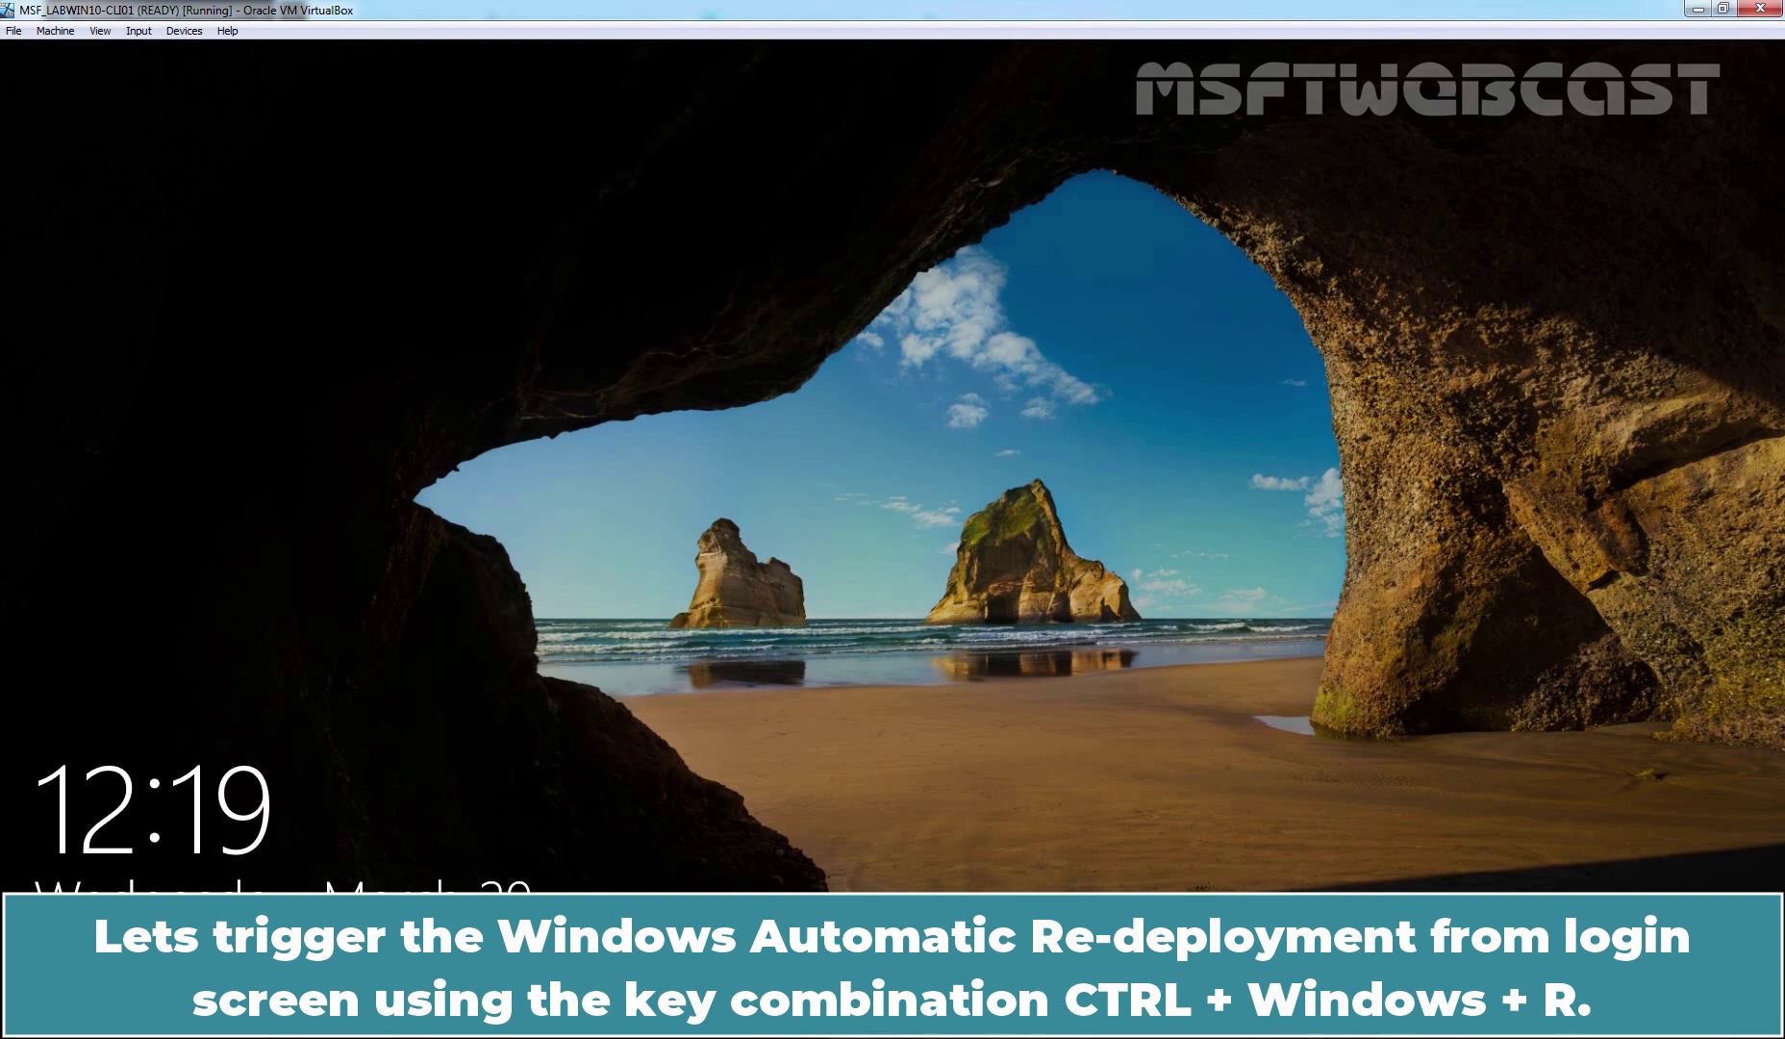
pyautogui.press('space')
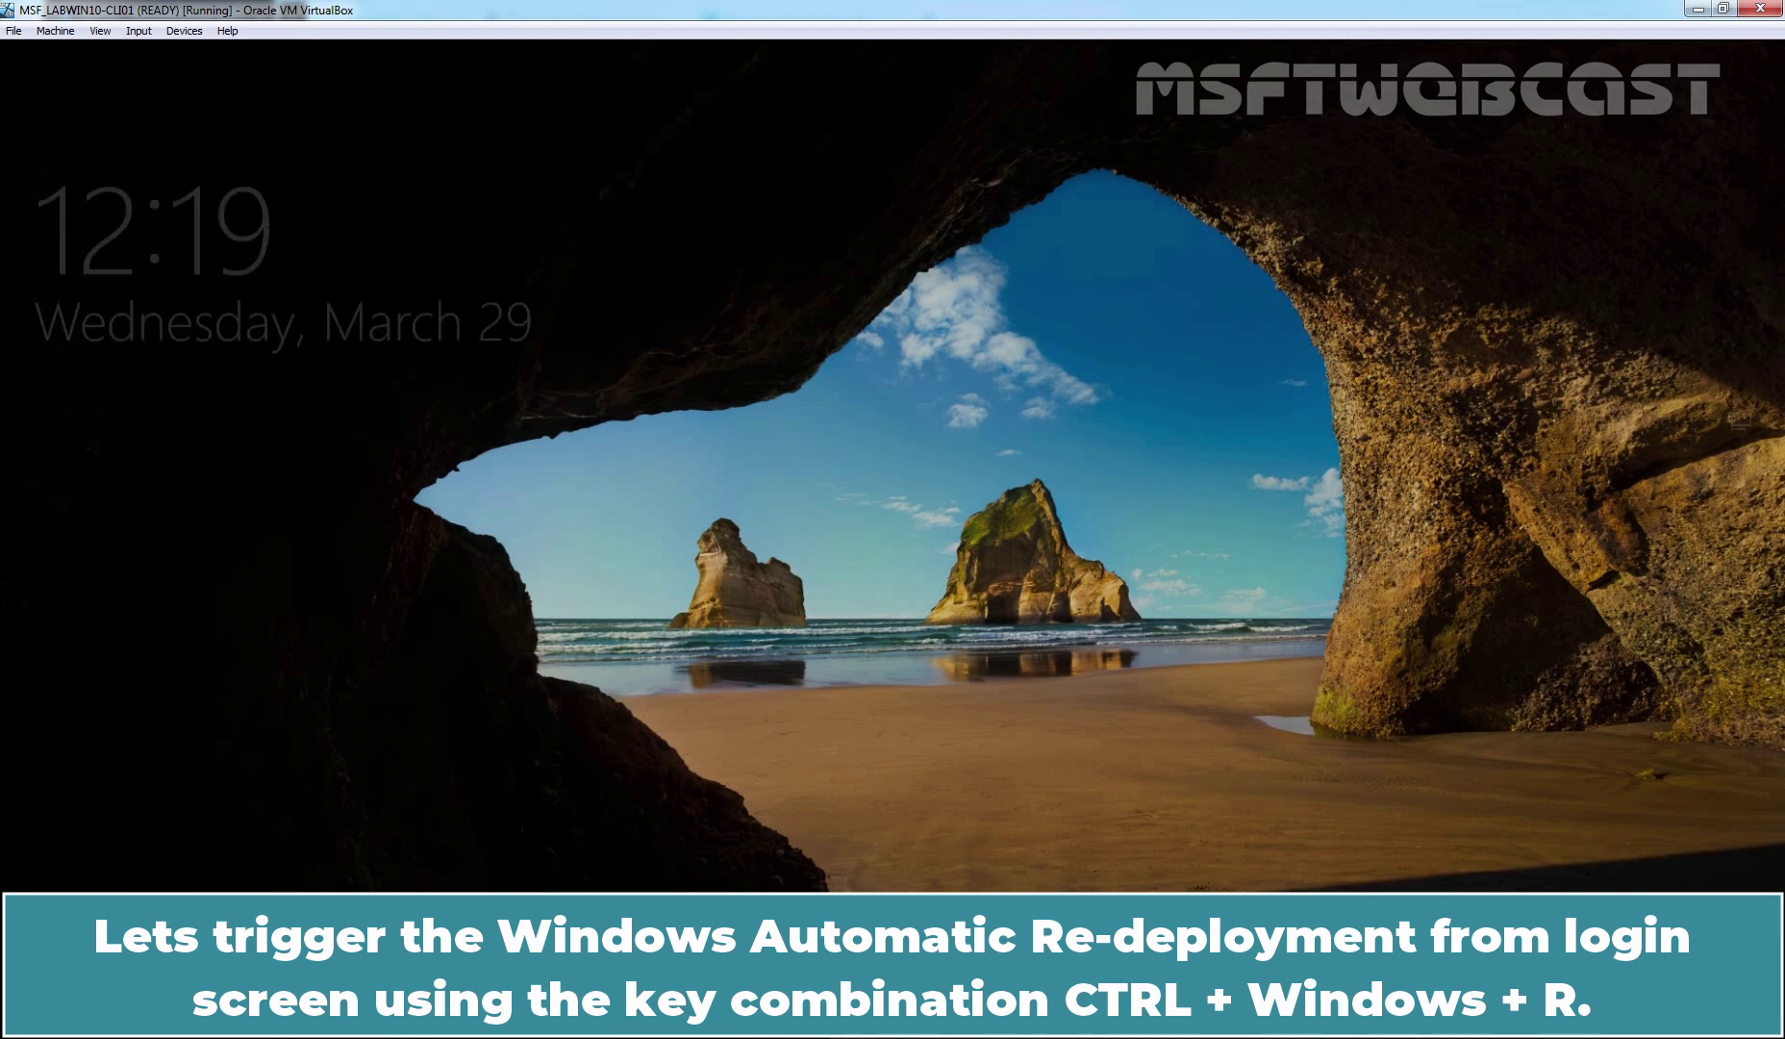
pyautogui.press('ctrl+super+r')
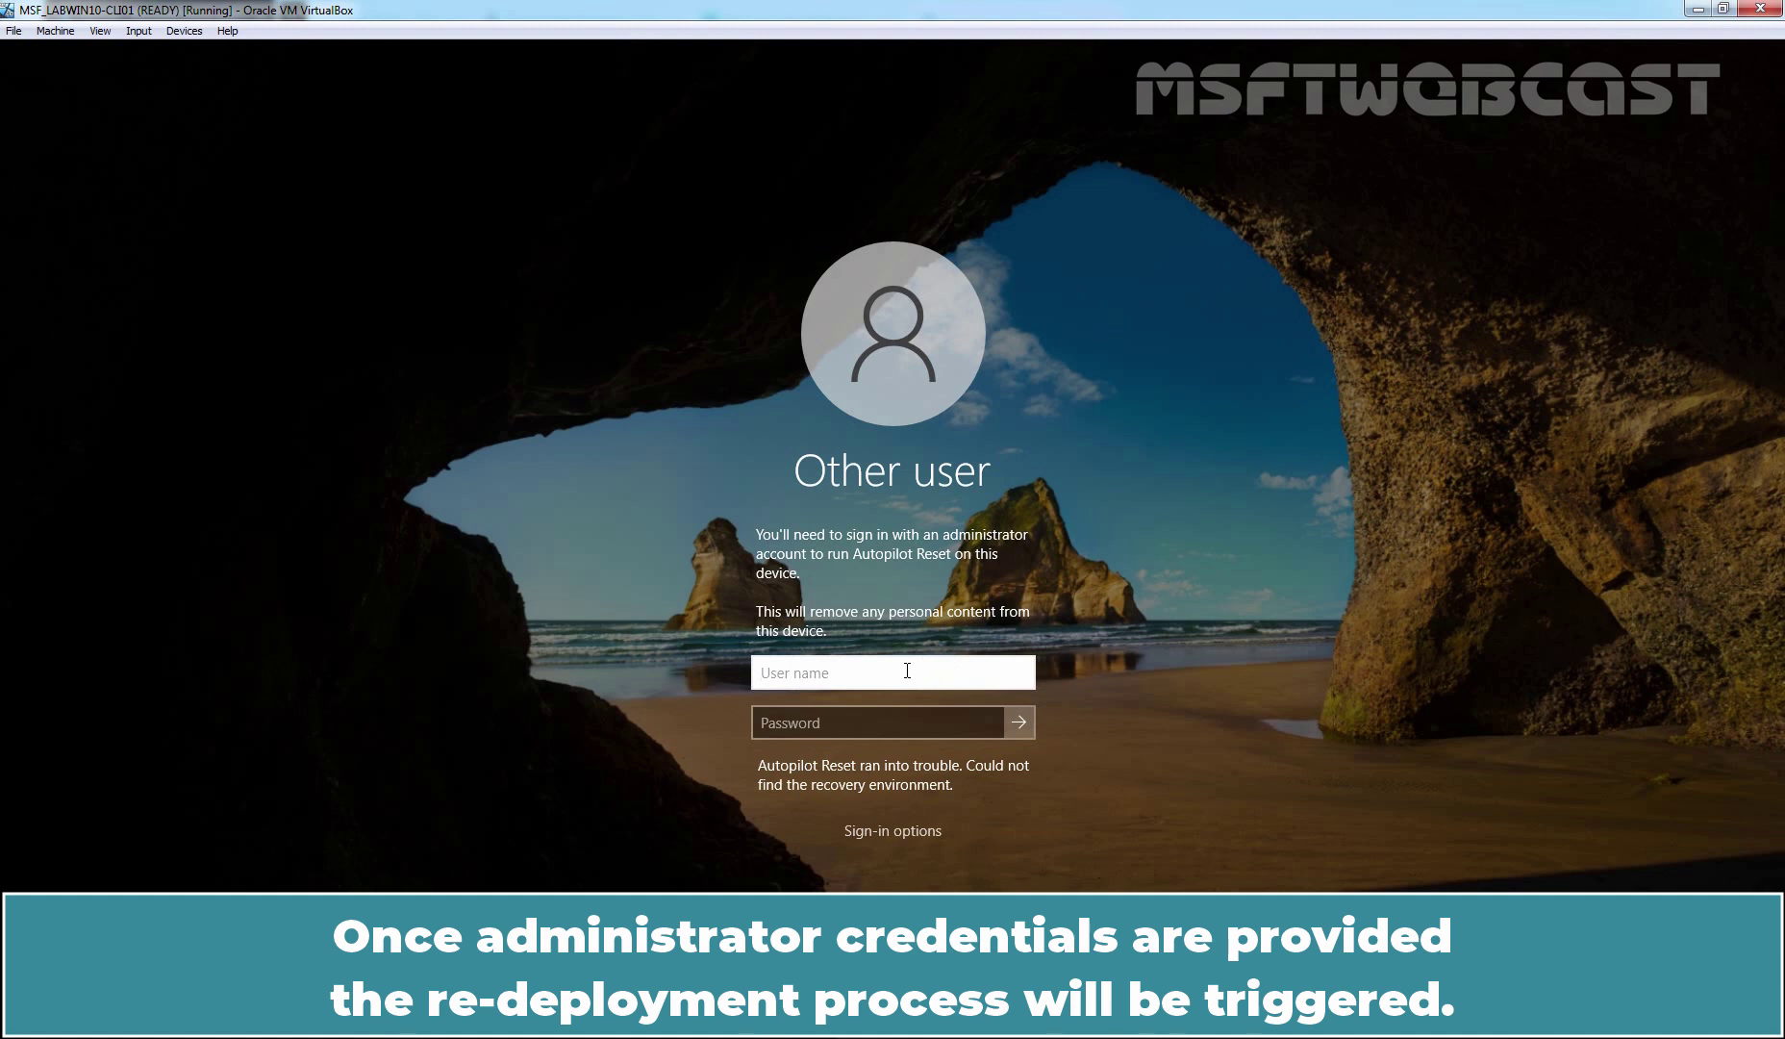
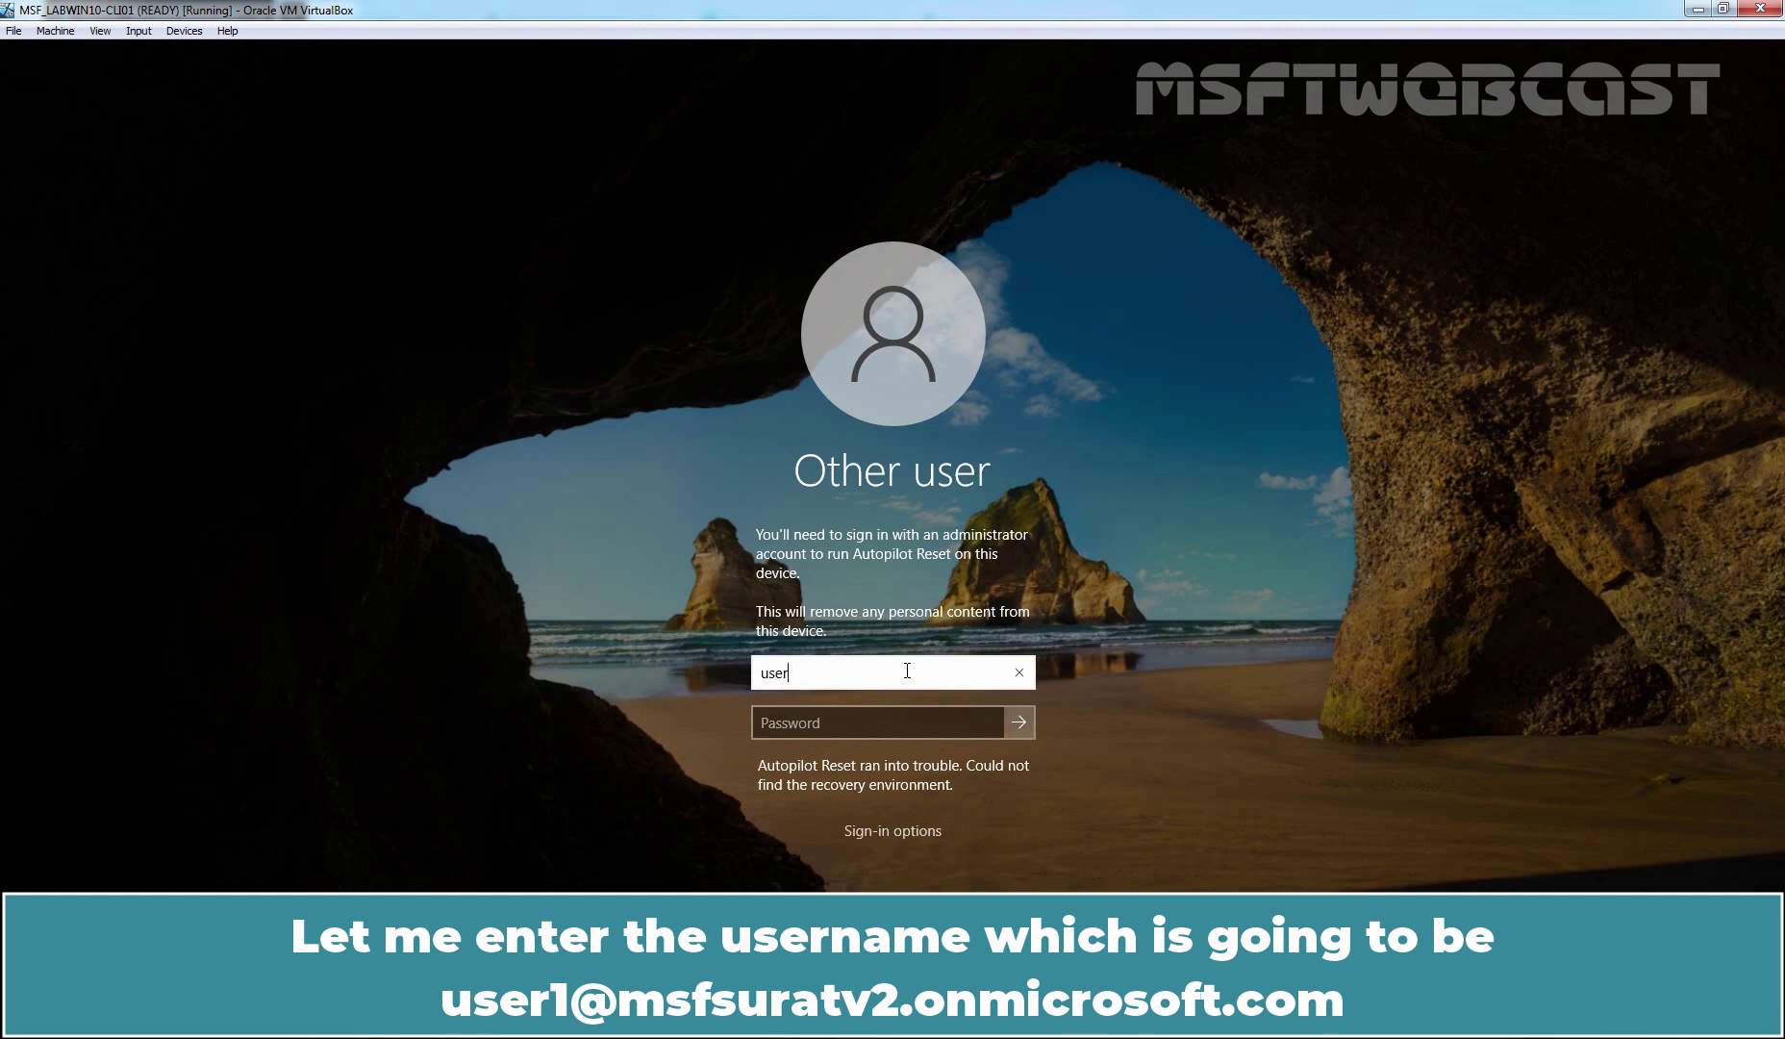
# Step: Enter the administrator account's user name and password and submit them to start Autopilot Reset
pyautogui.write('••••••••••')
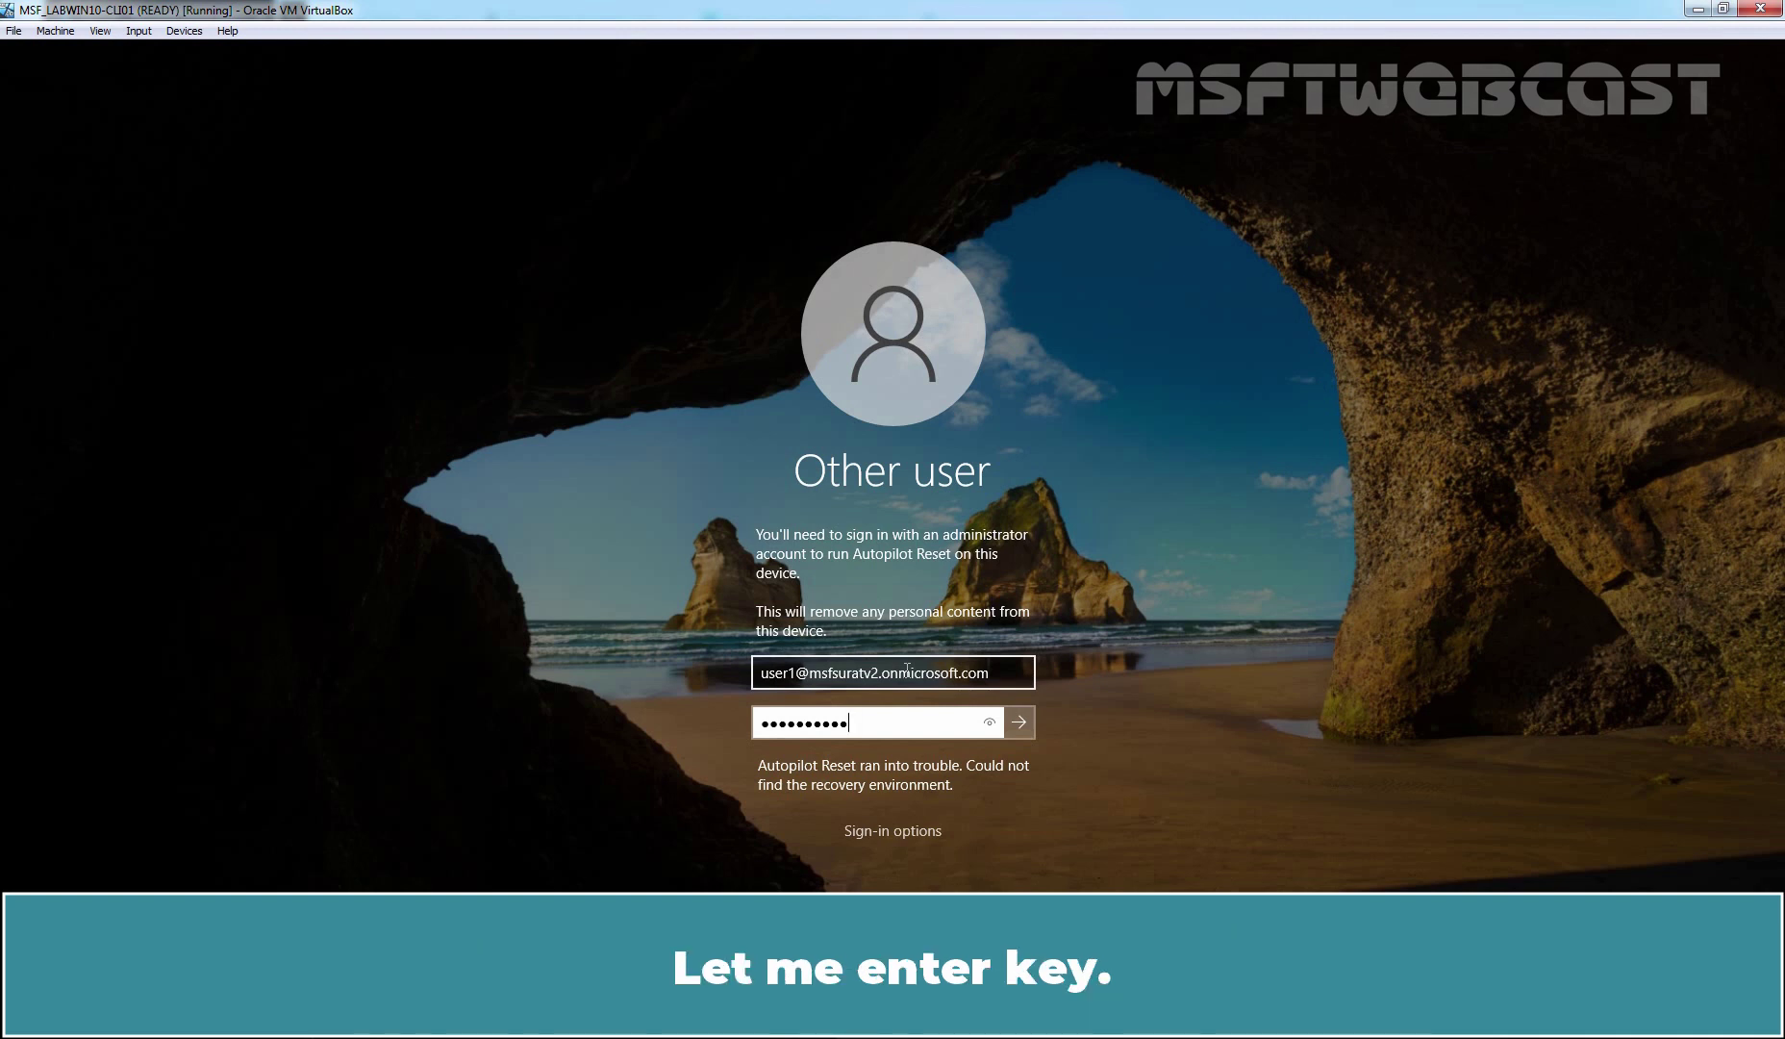
pyautogui.press('Return')
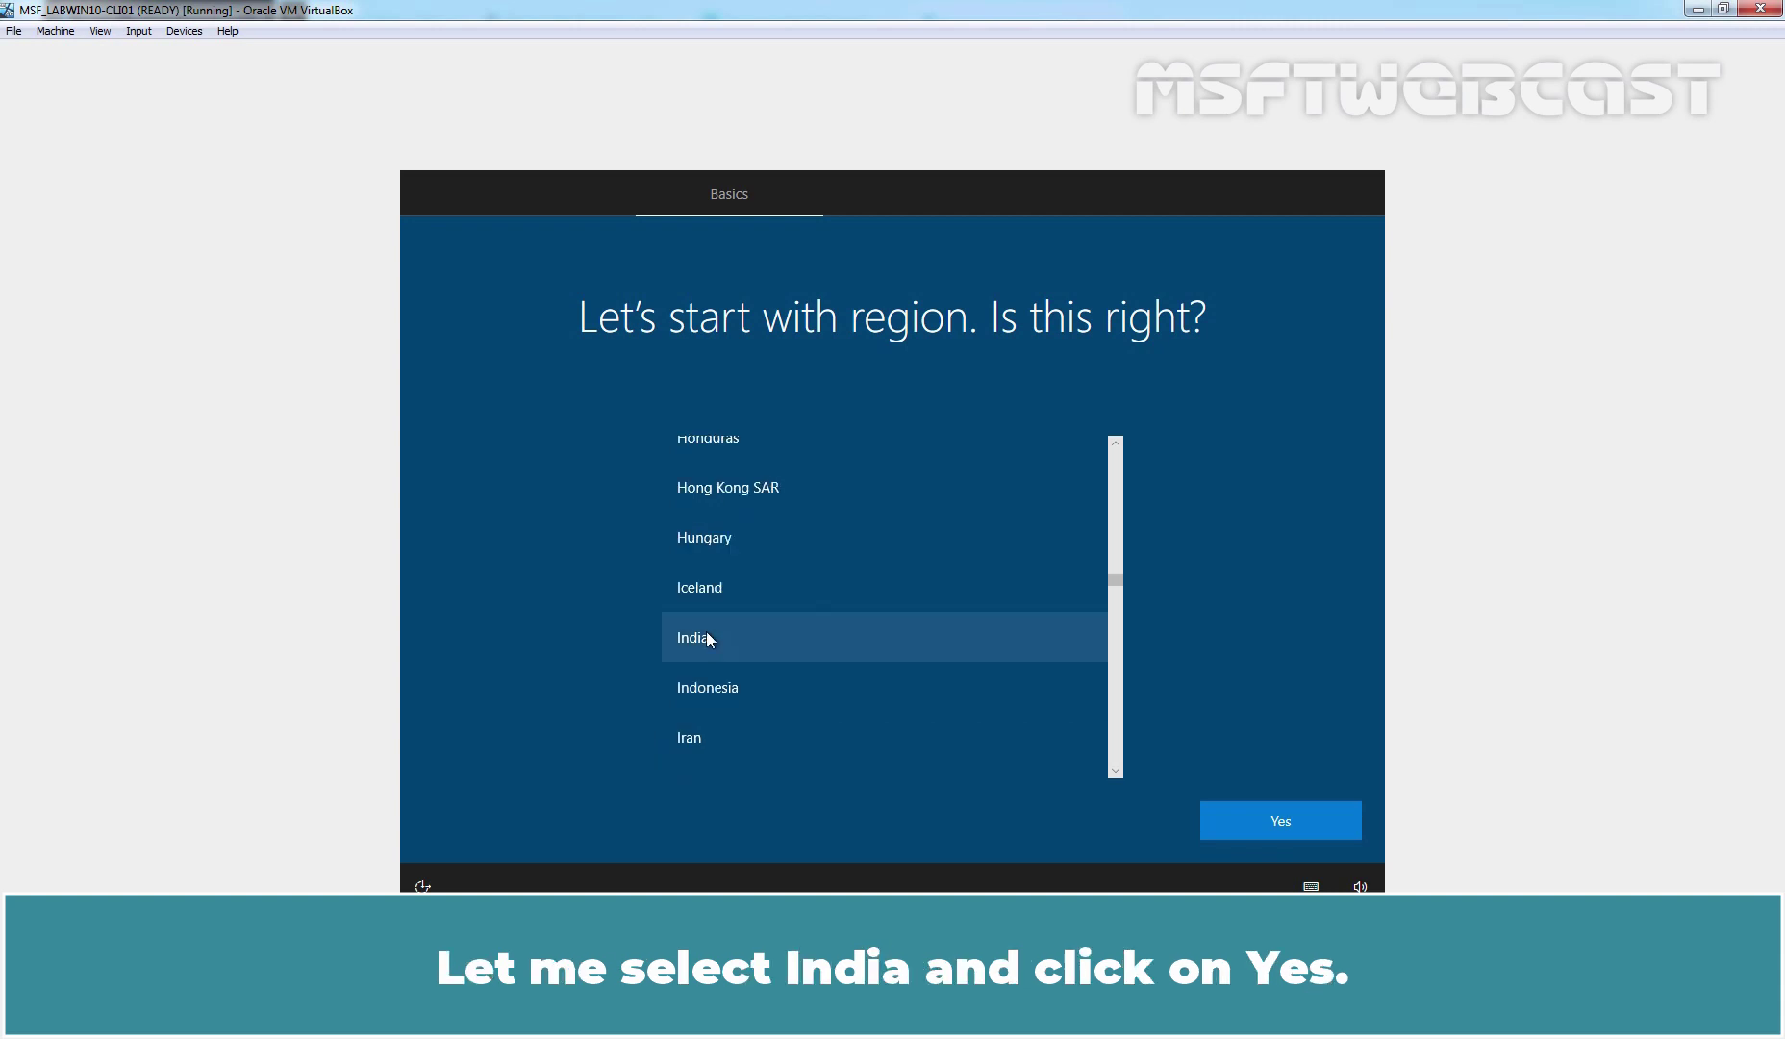
# Step: Pick India region and English (India) keyboard, skip a second layout, accept licence and privacy defaults
pyautogui.click(706, 635)
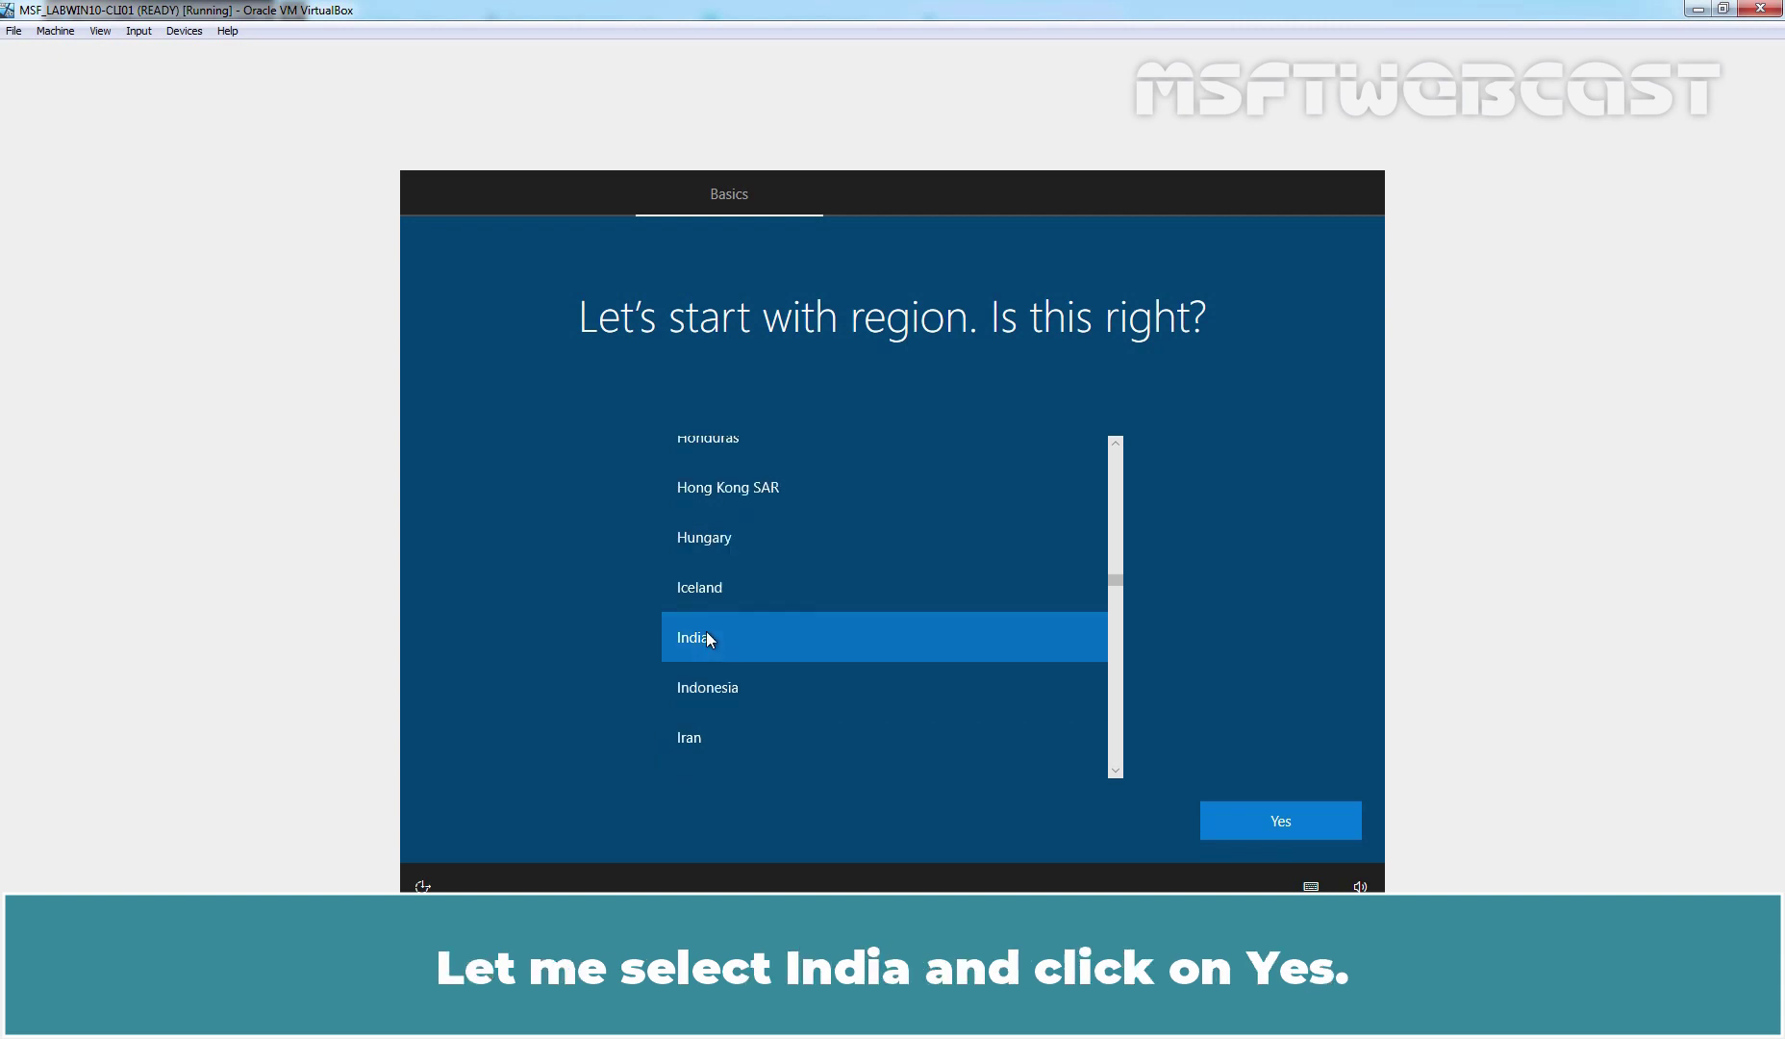
pyautogui.click(1283, 821)
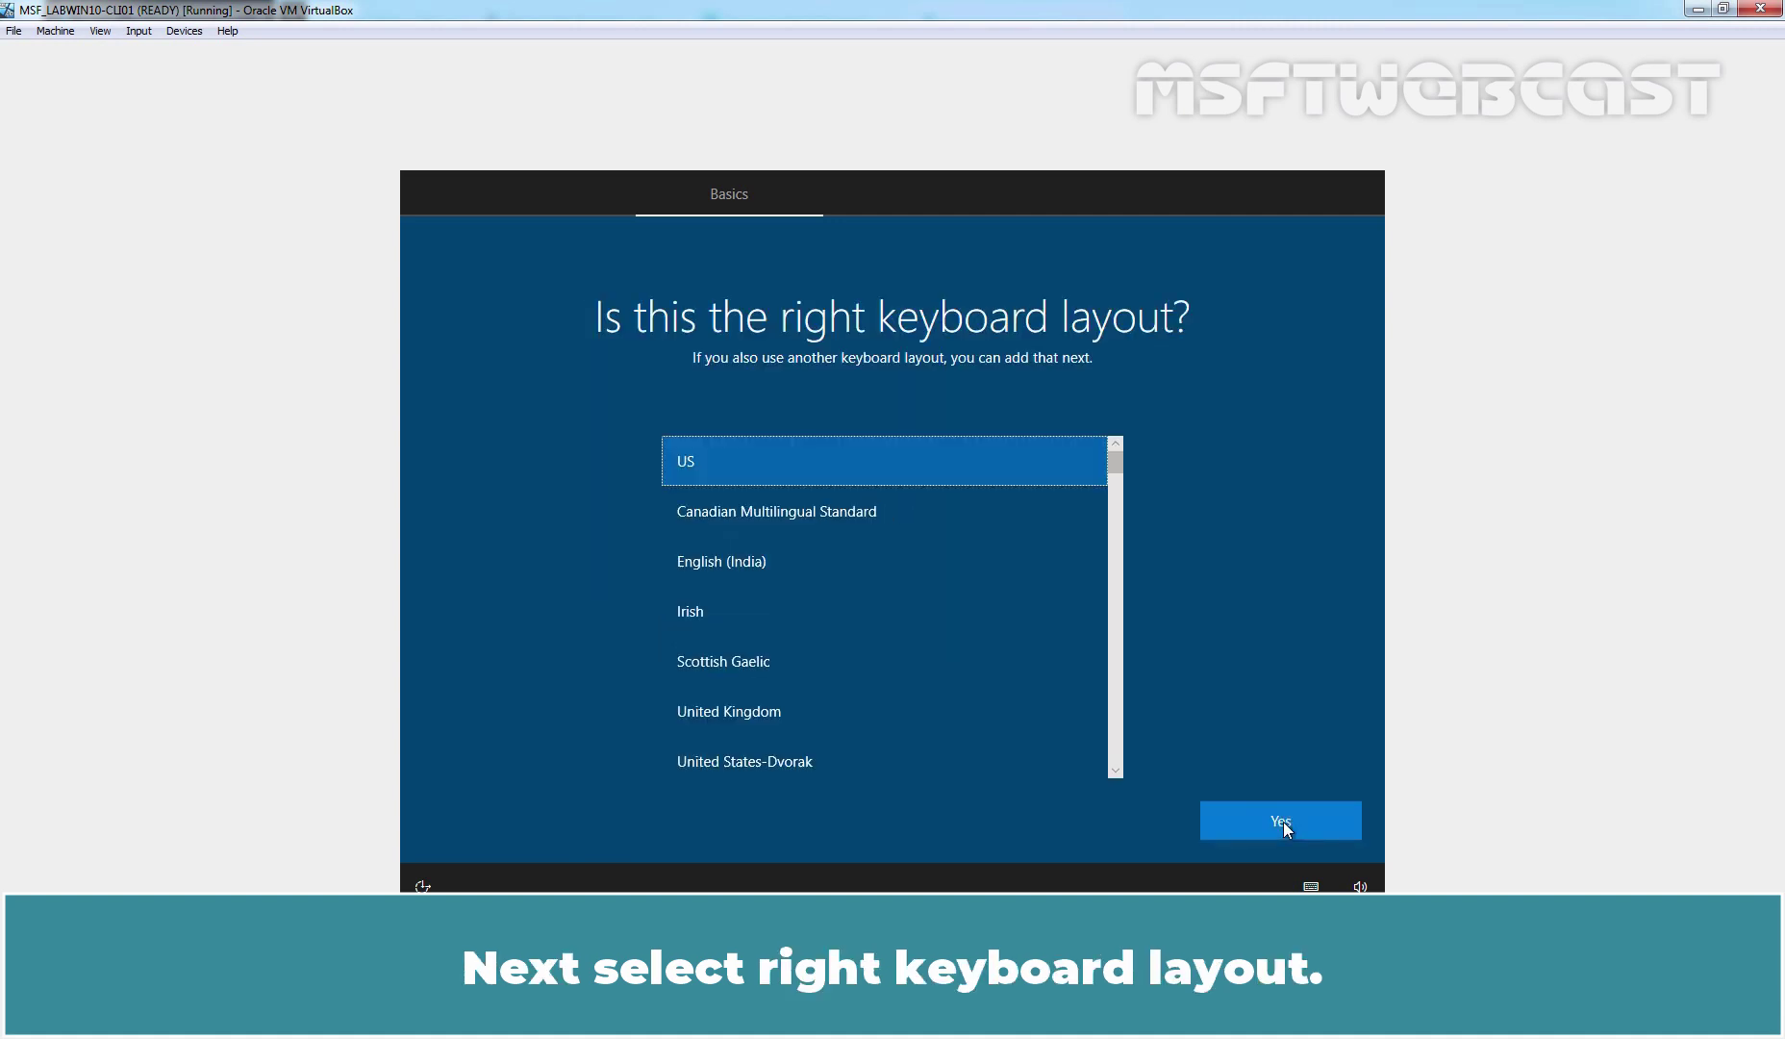
pyautogui.click(777, 567)
pyautogui.click(1279, 821)
pyautogui.click(1280, 821)
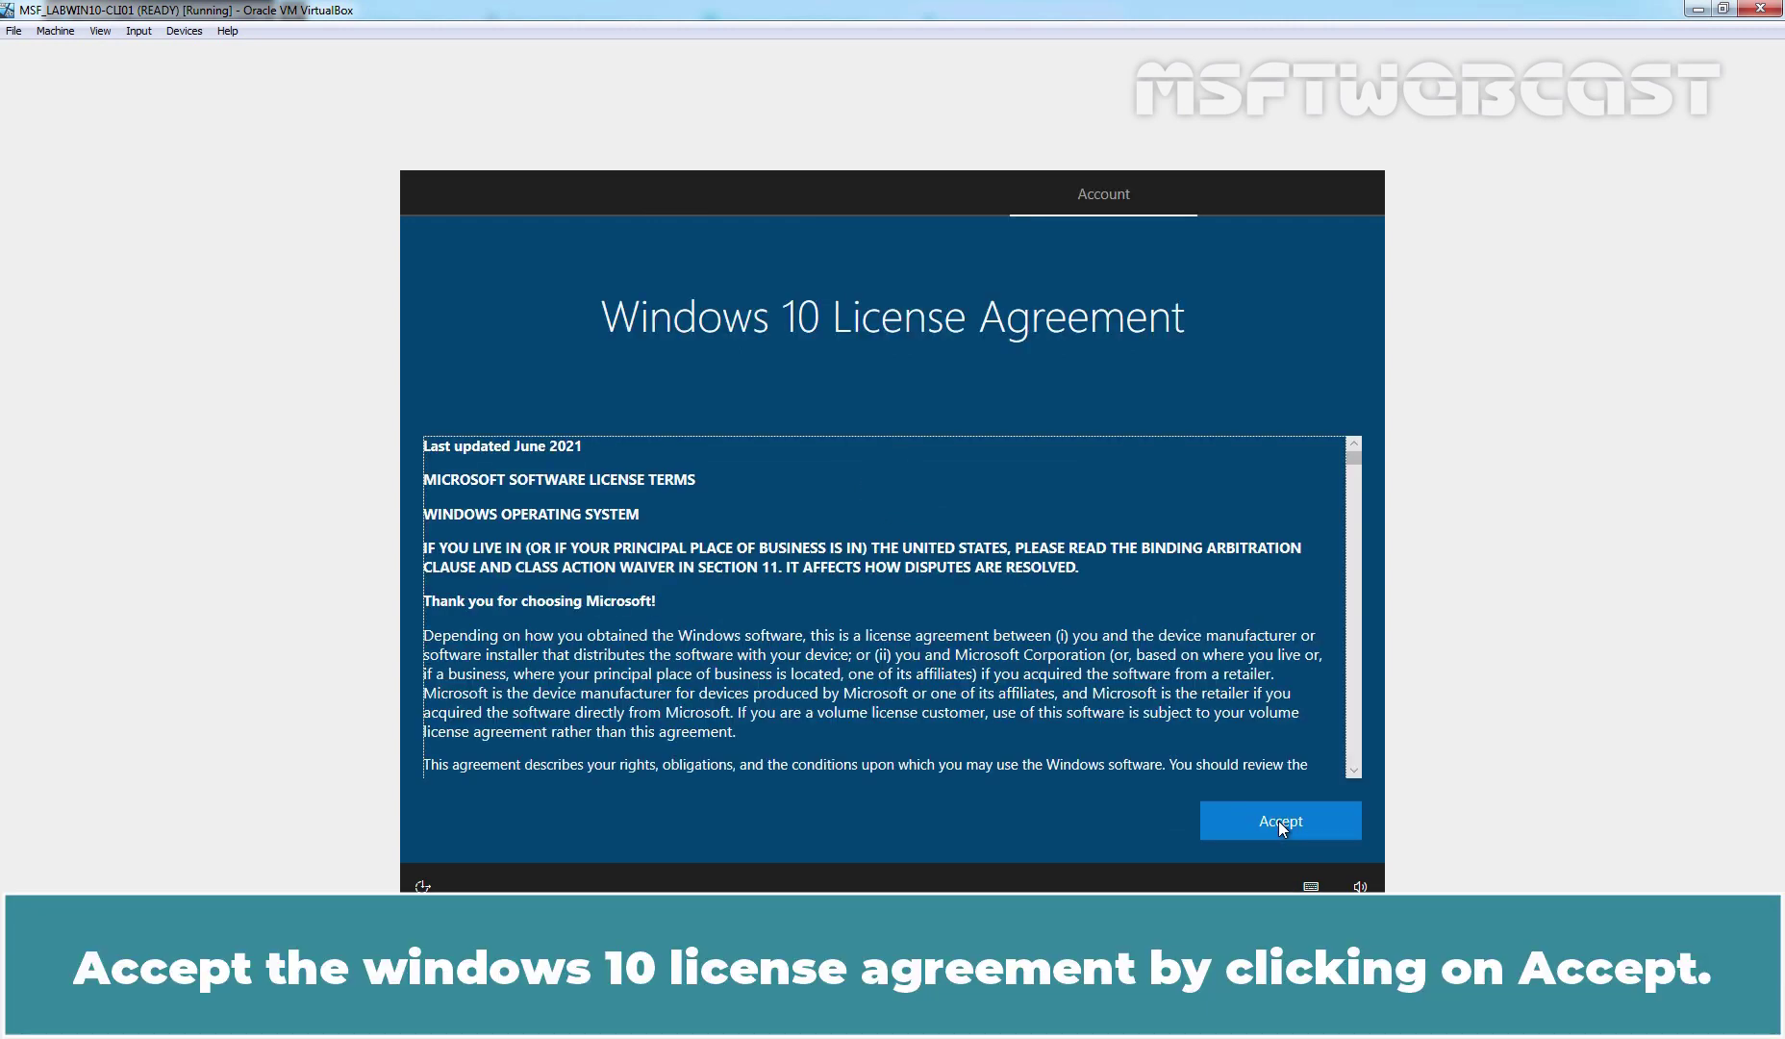
pyautogui.click(1280, 820)
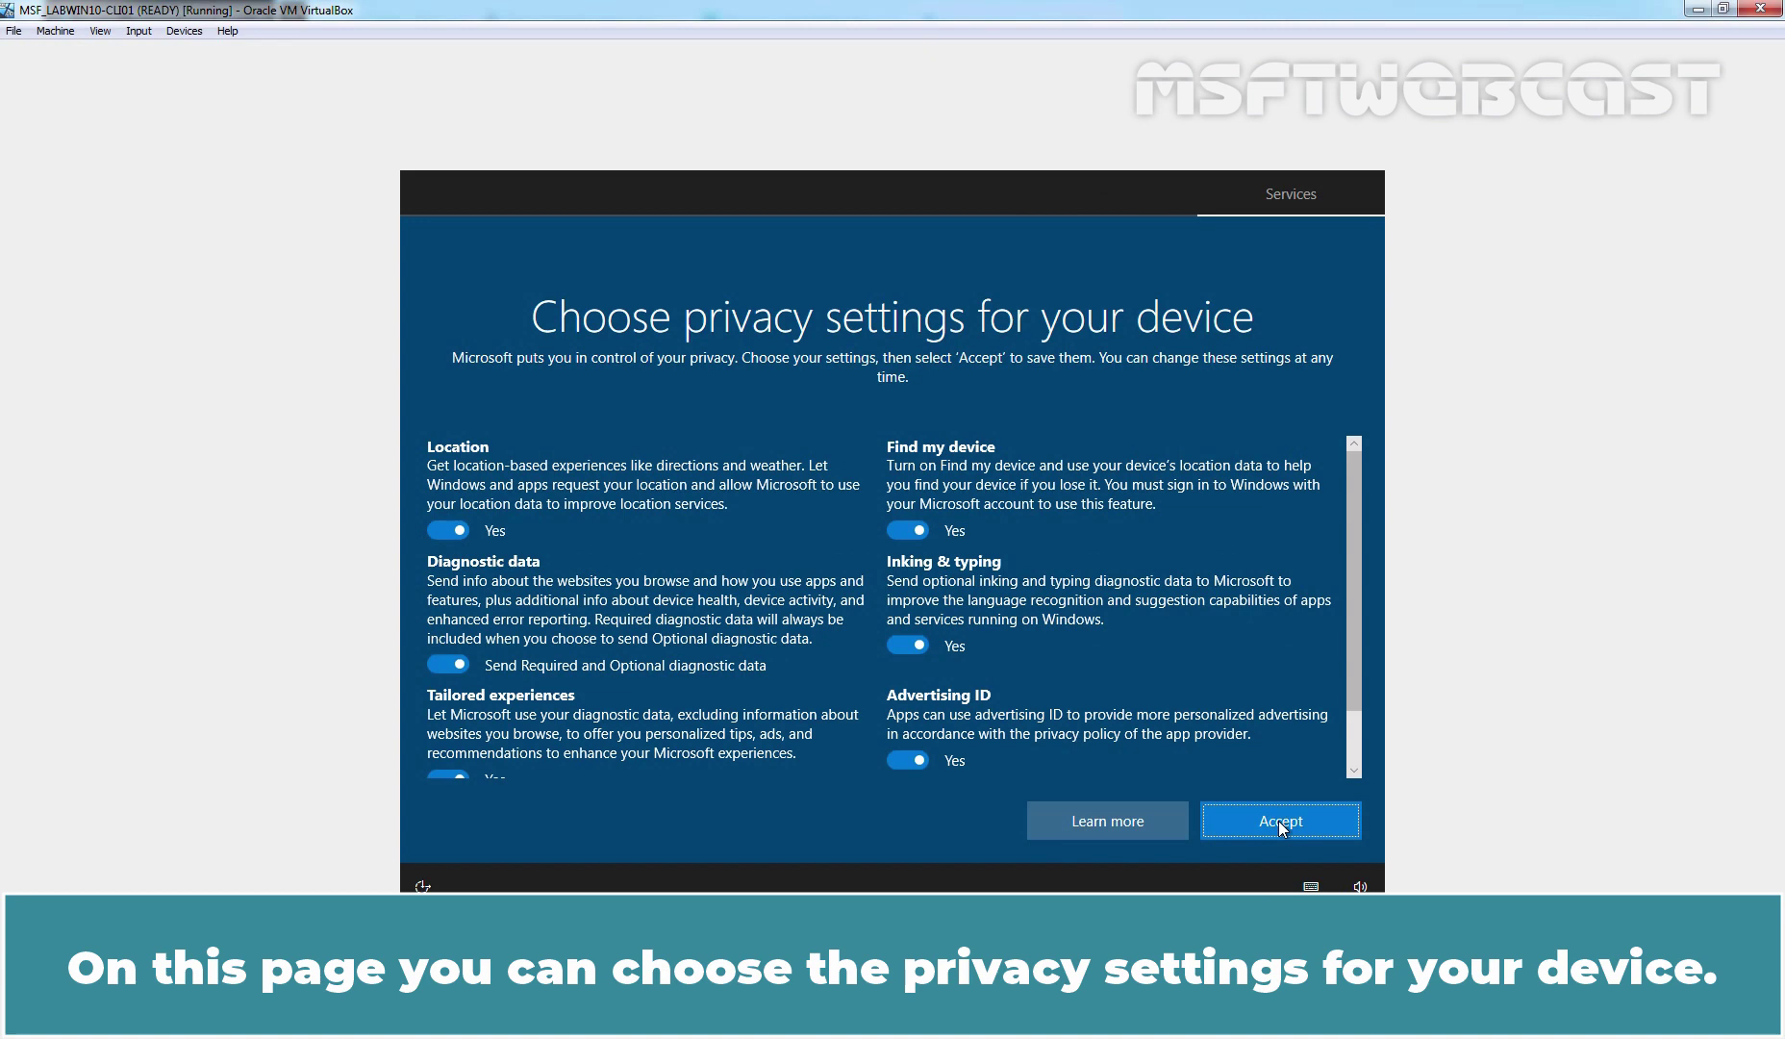
pyautogui.click(1280, 821)
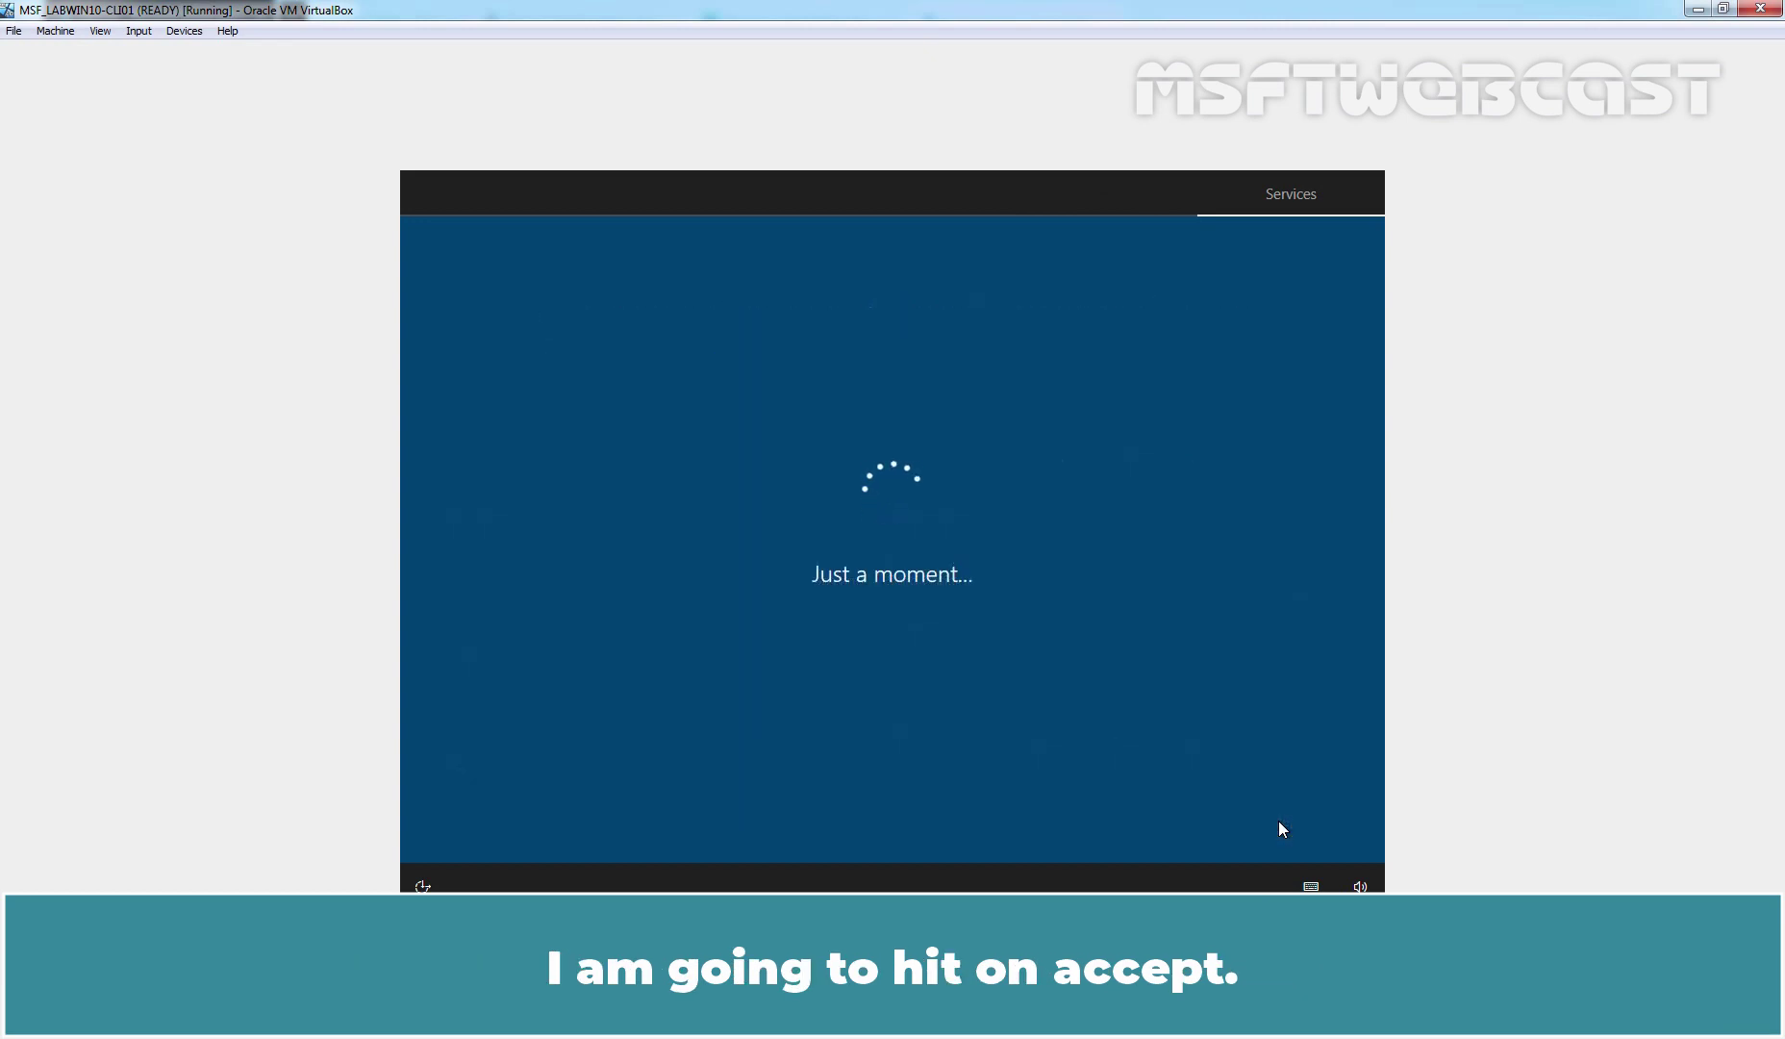
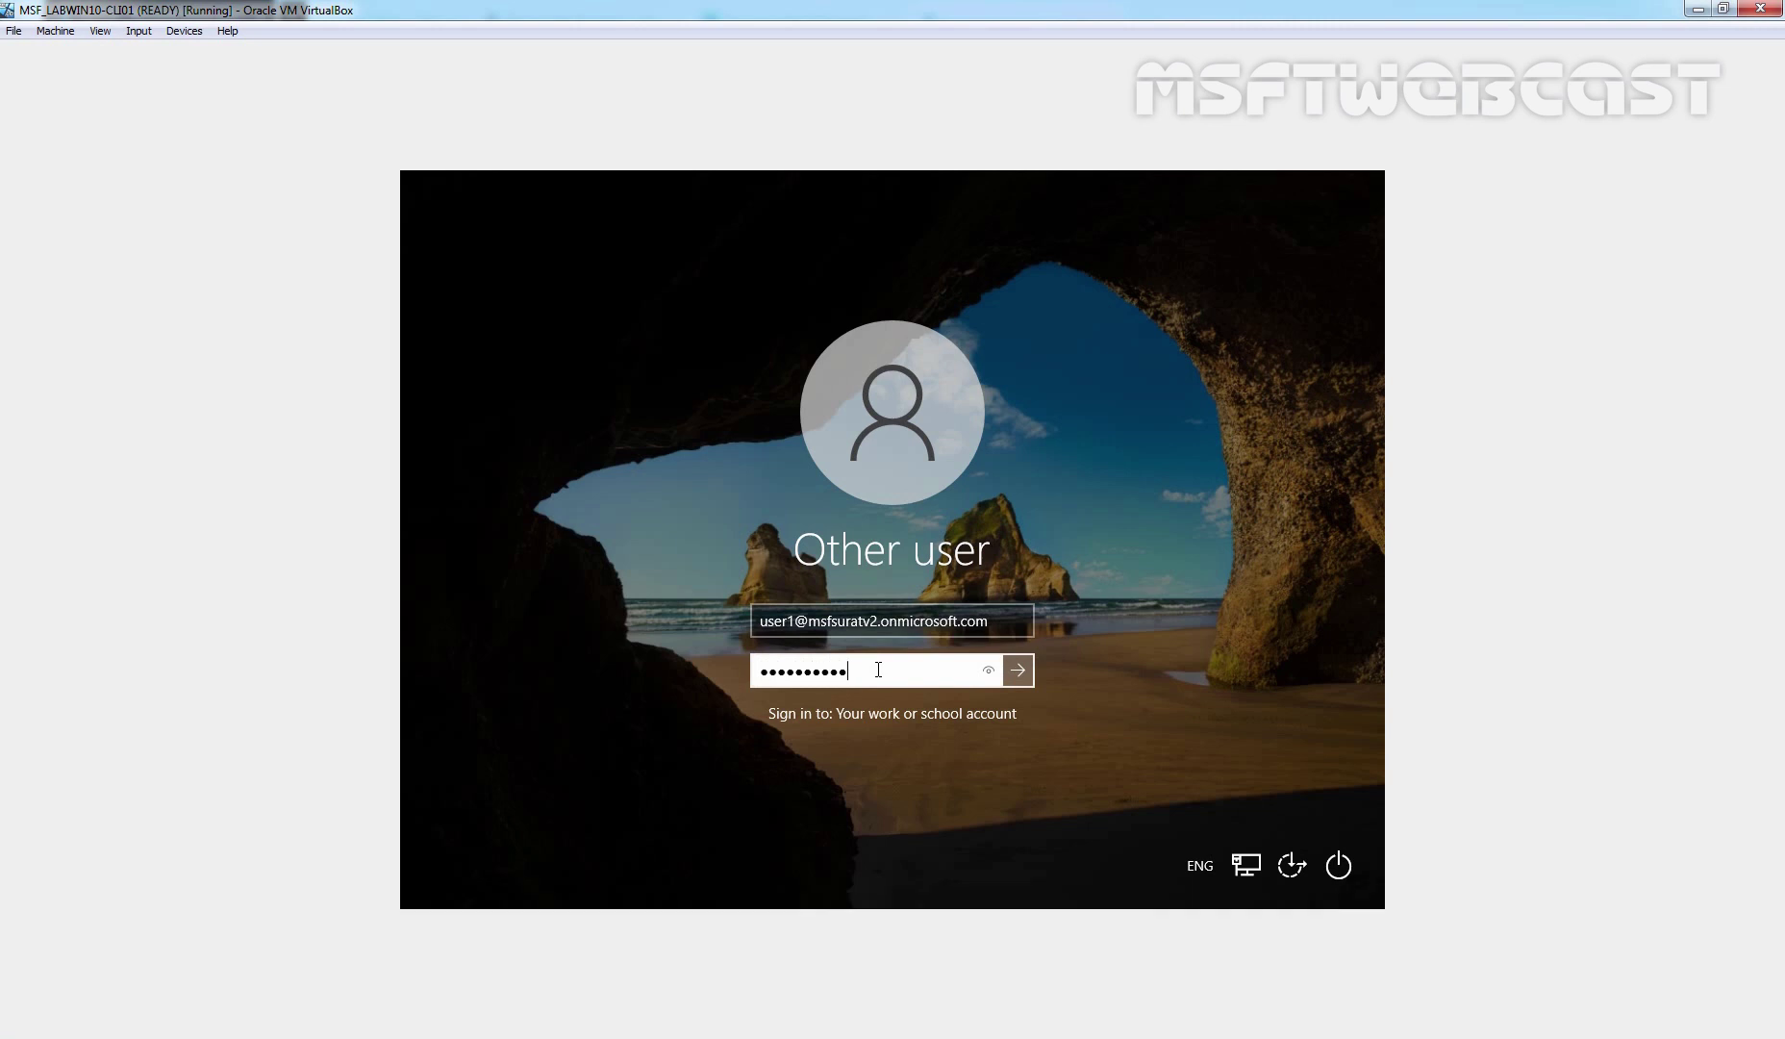
# Step: Submit the work account credentials and wait for the Use Windows Hello screen
pyautogui.press('Return')
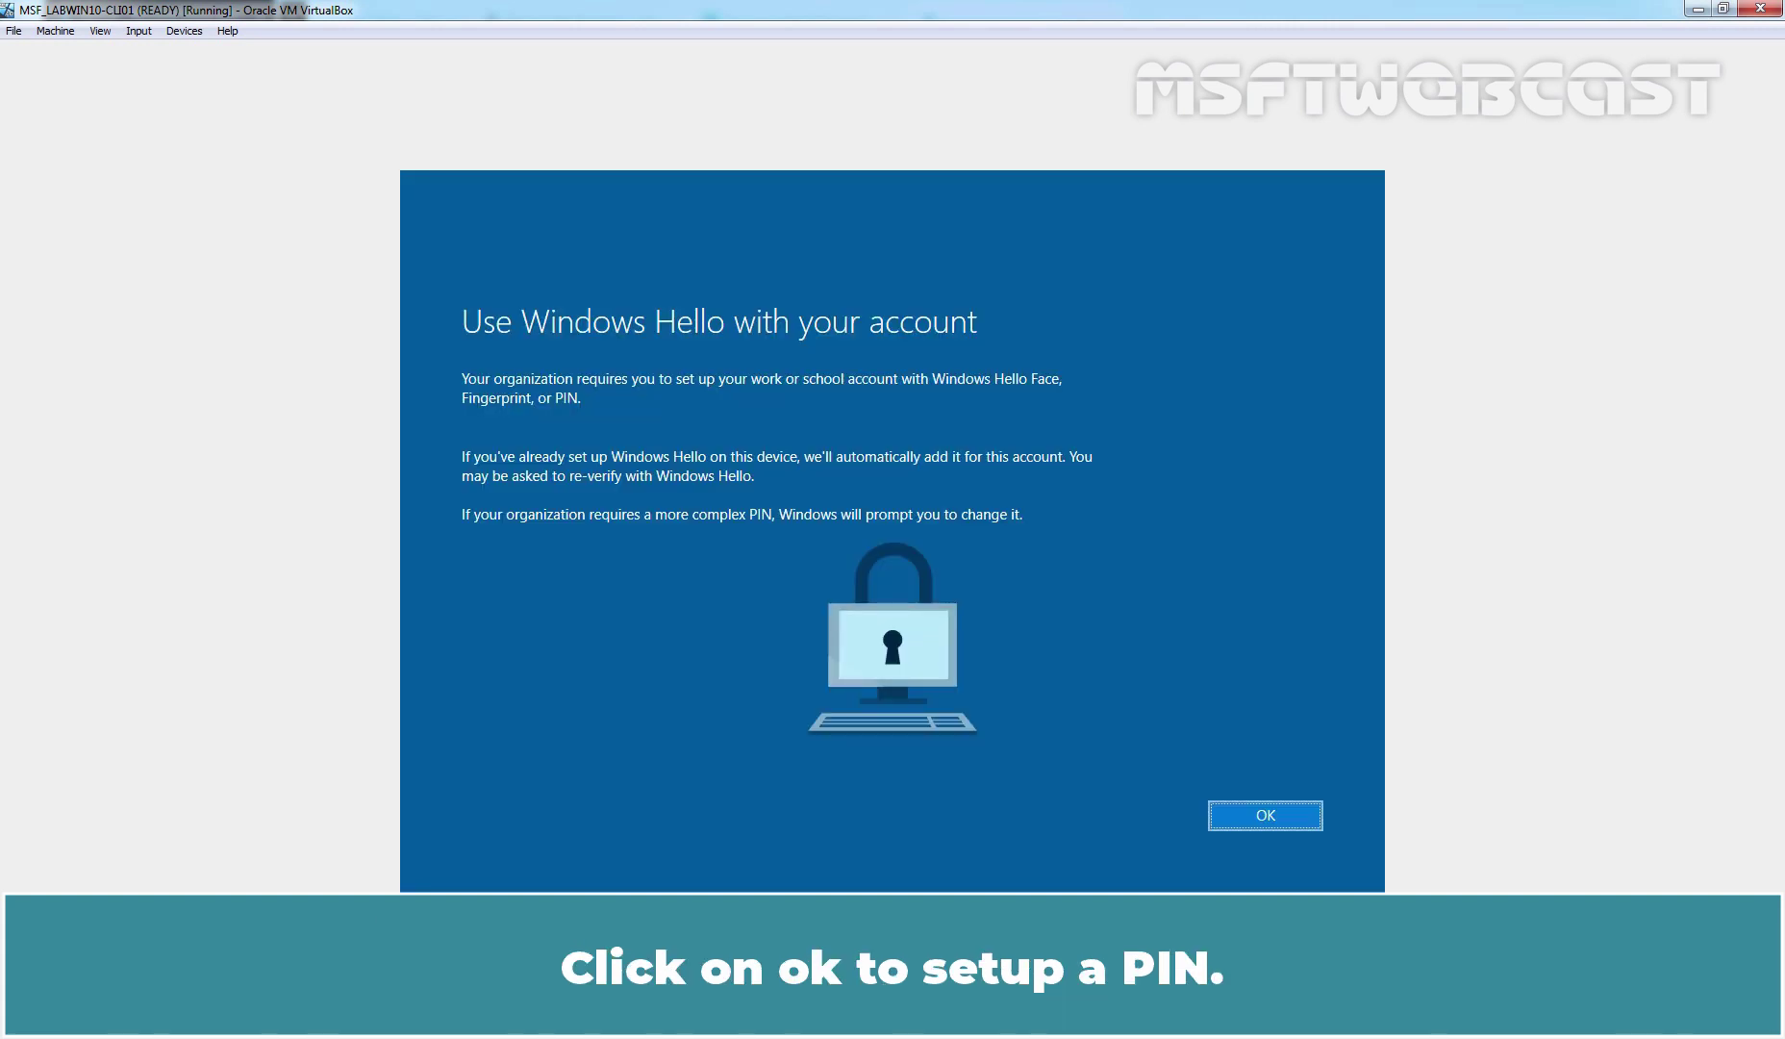
# Step: Start Windows Hello setup, choose Text verification, and enter the received code to verify
pyautogui.click(1265, 815)
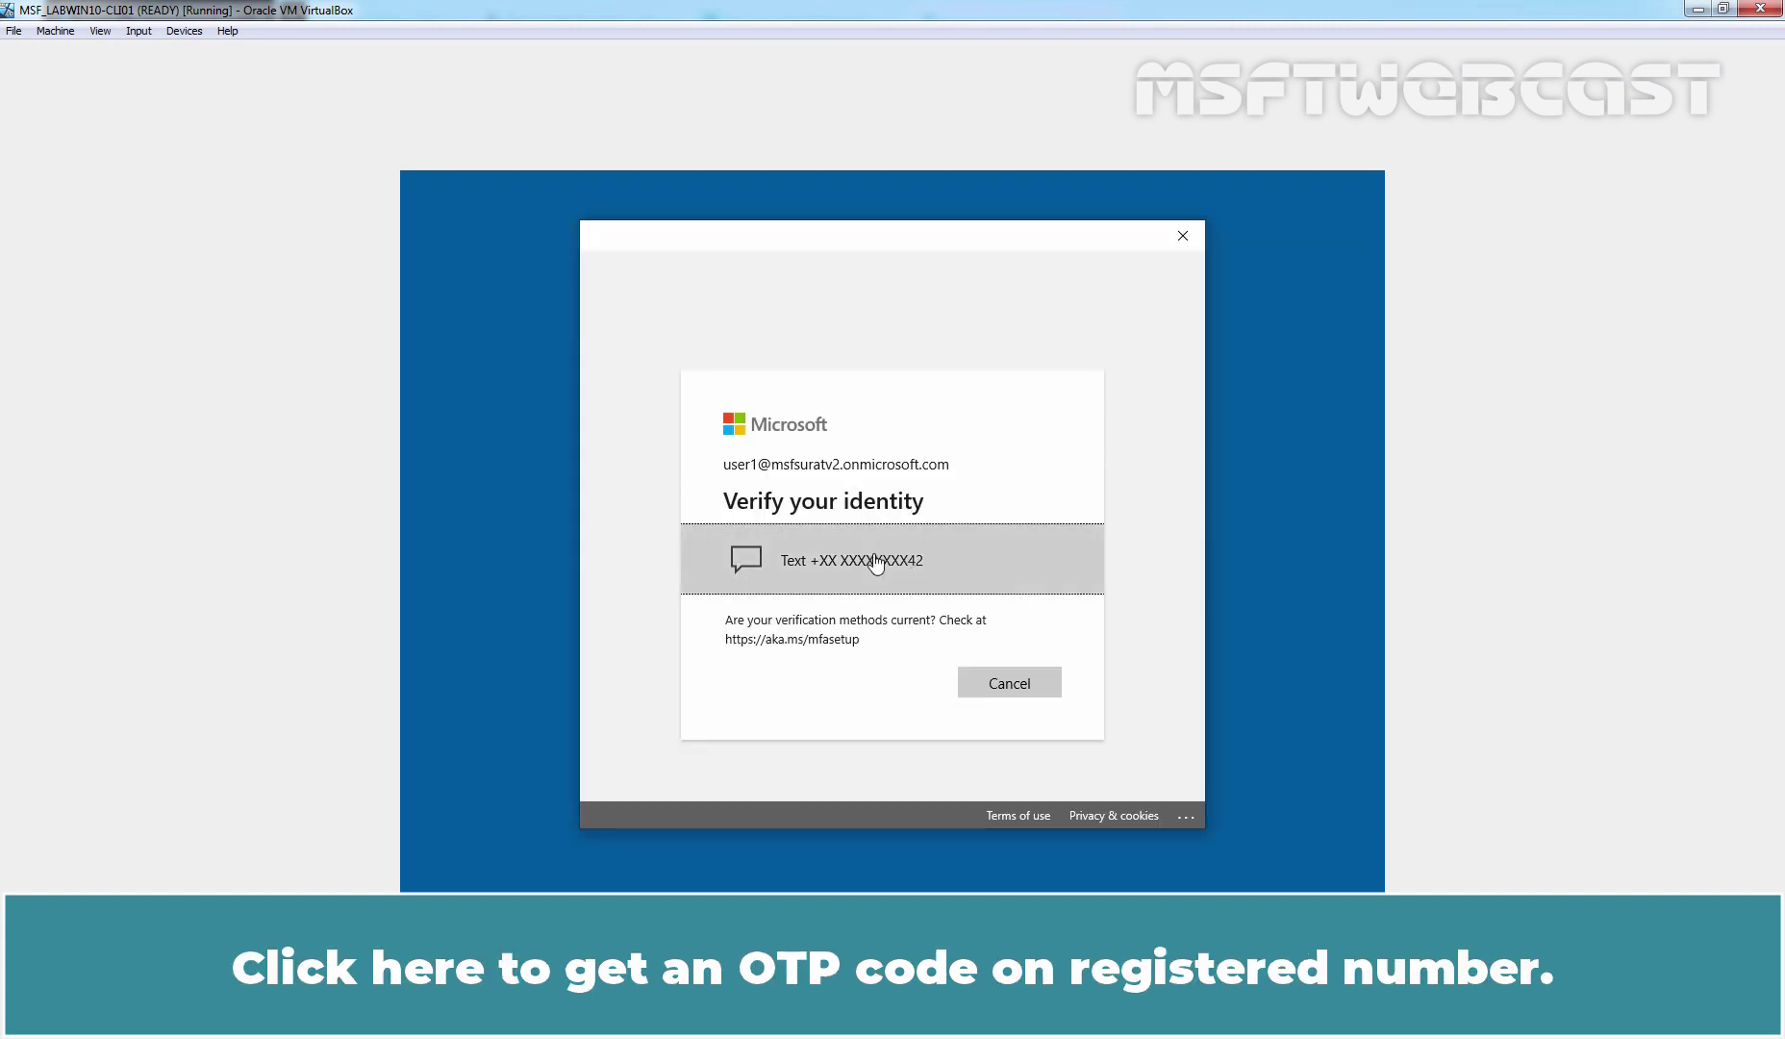
pyautogui.click(877, 563)
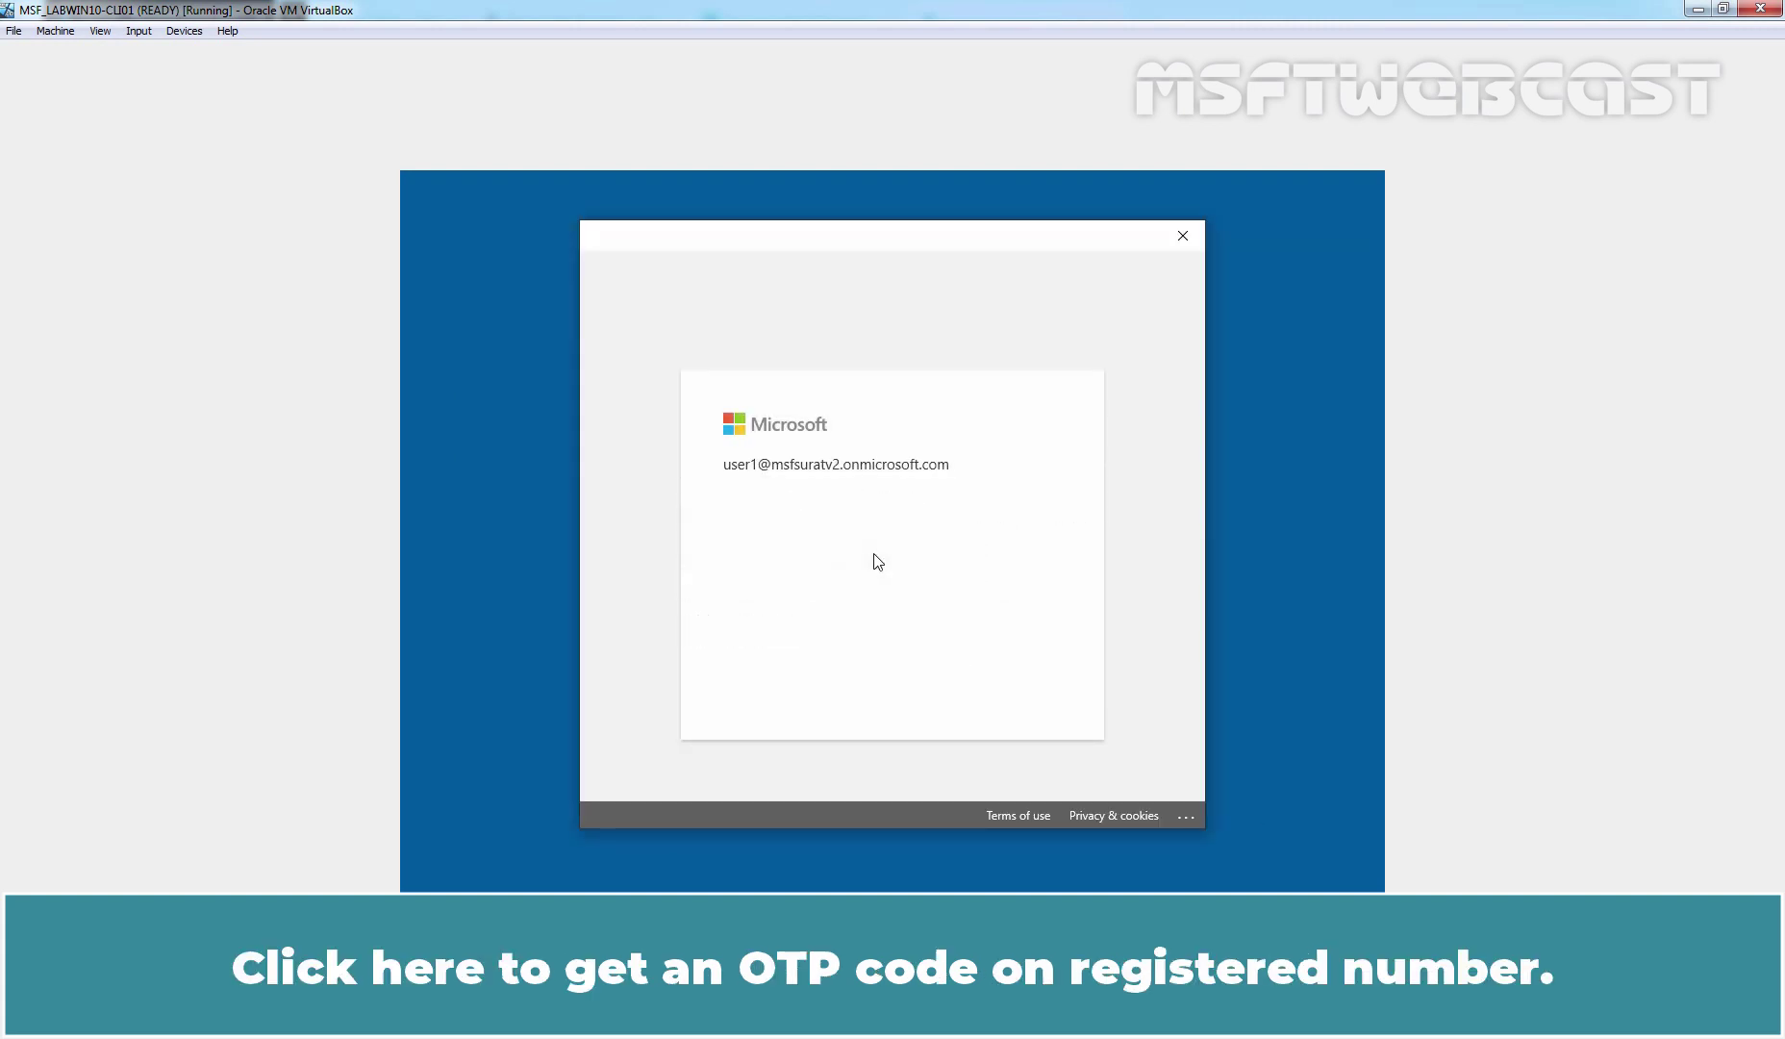
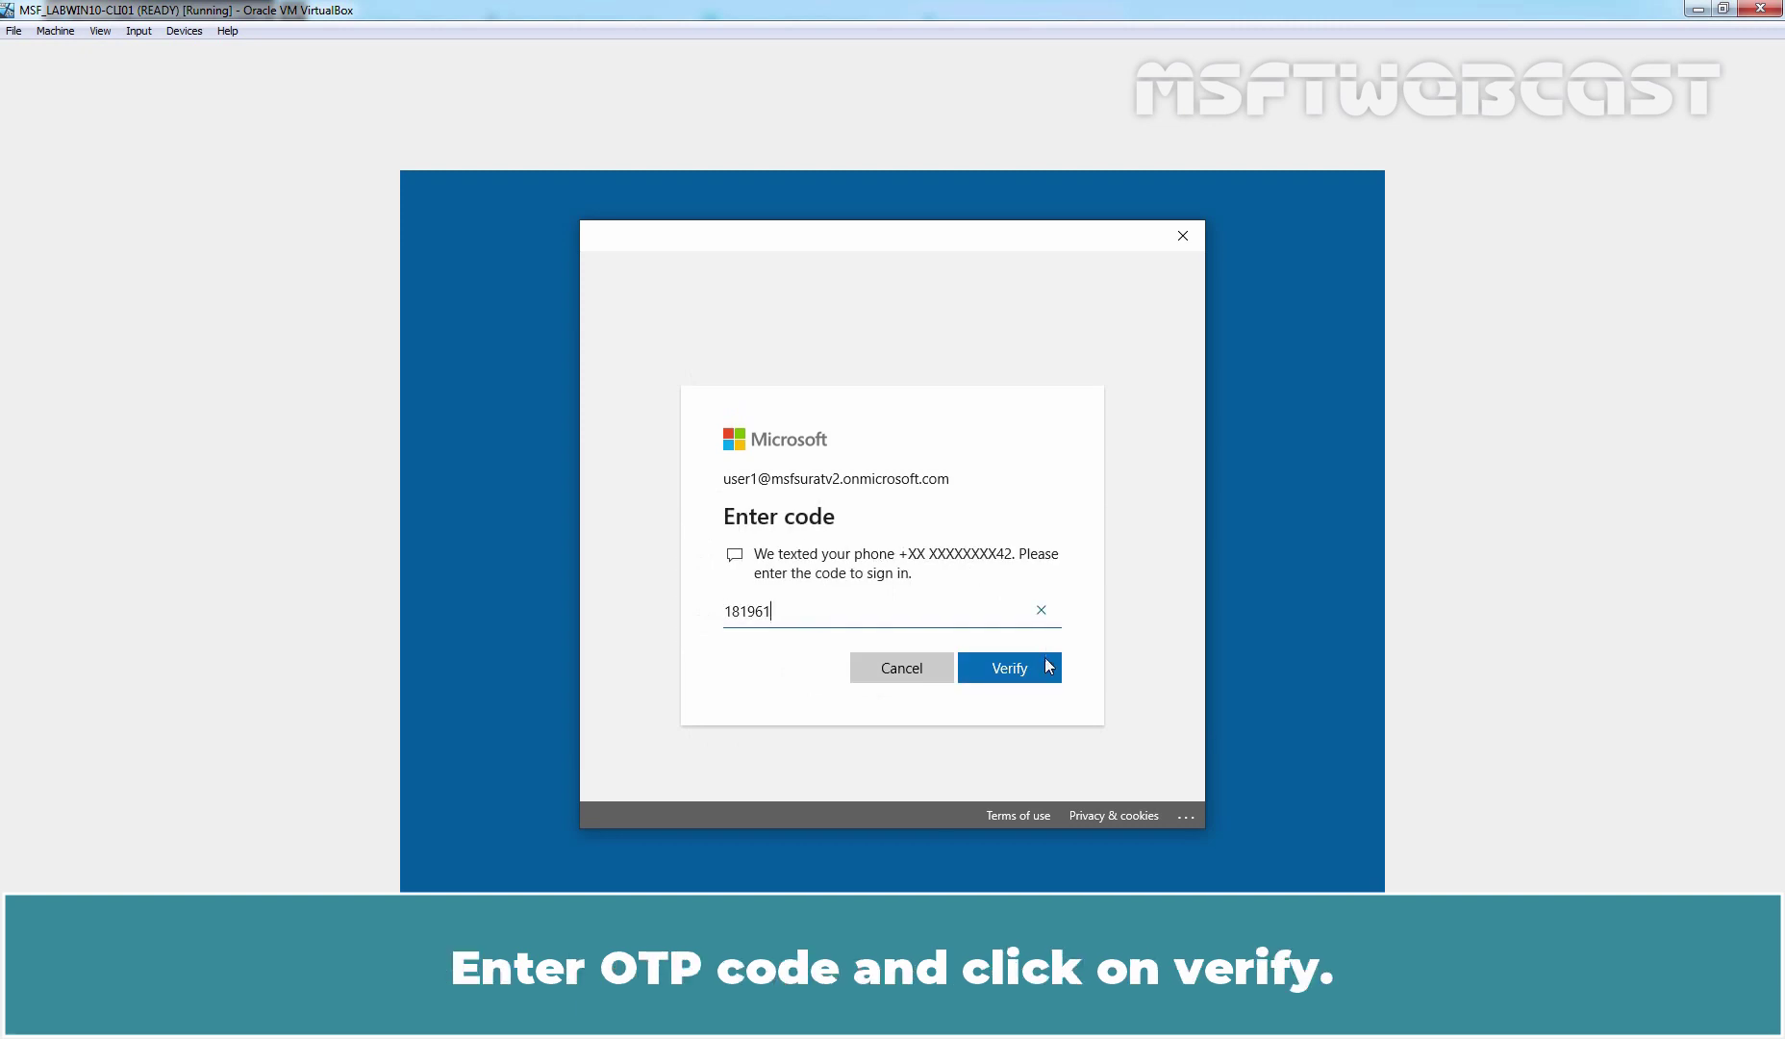
pyautogui.click(1004, 668)
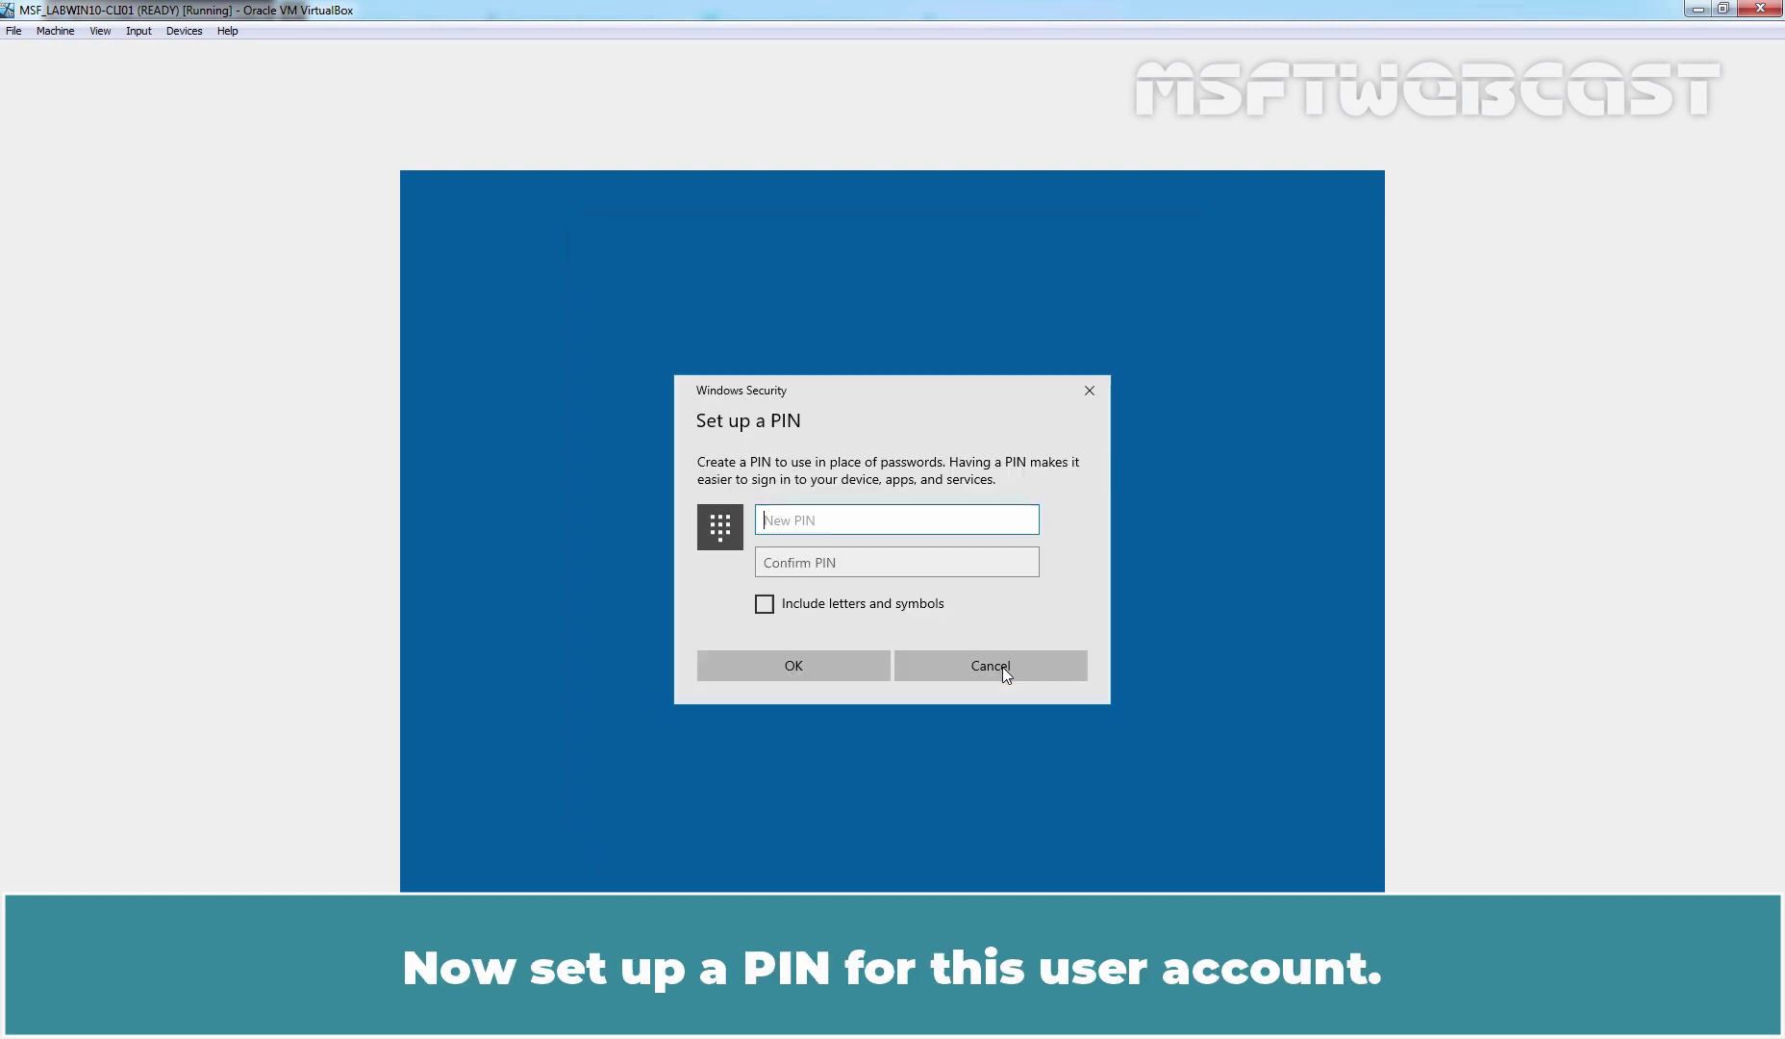
# Step: Enter the six-digit PIN in New PIN and Confirm PIN, then save it
pyautogui.press('Tab')
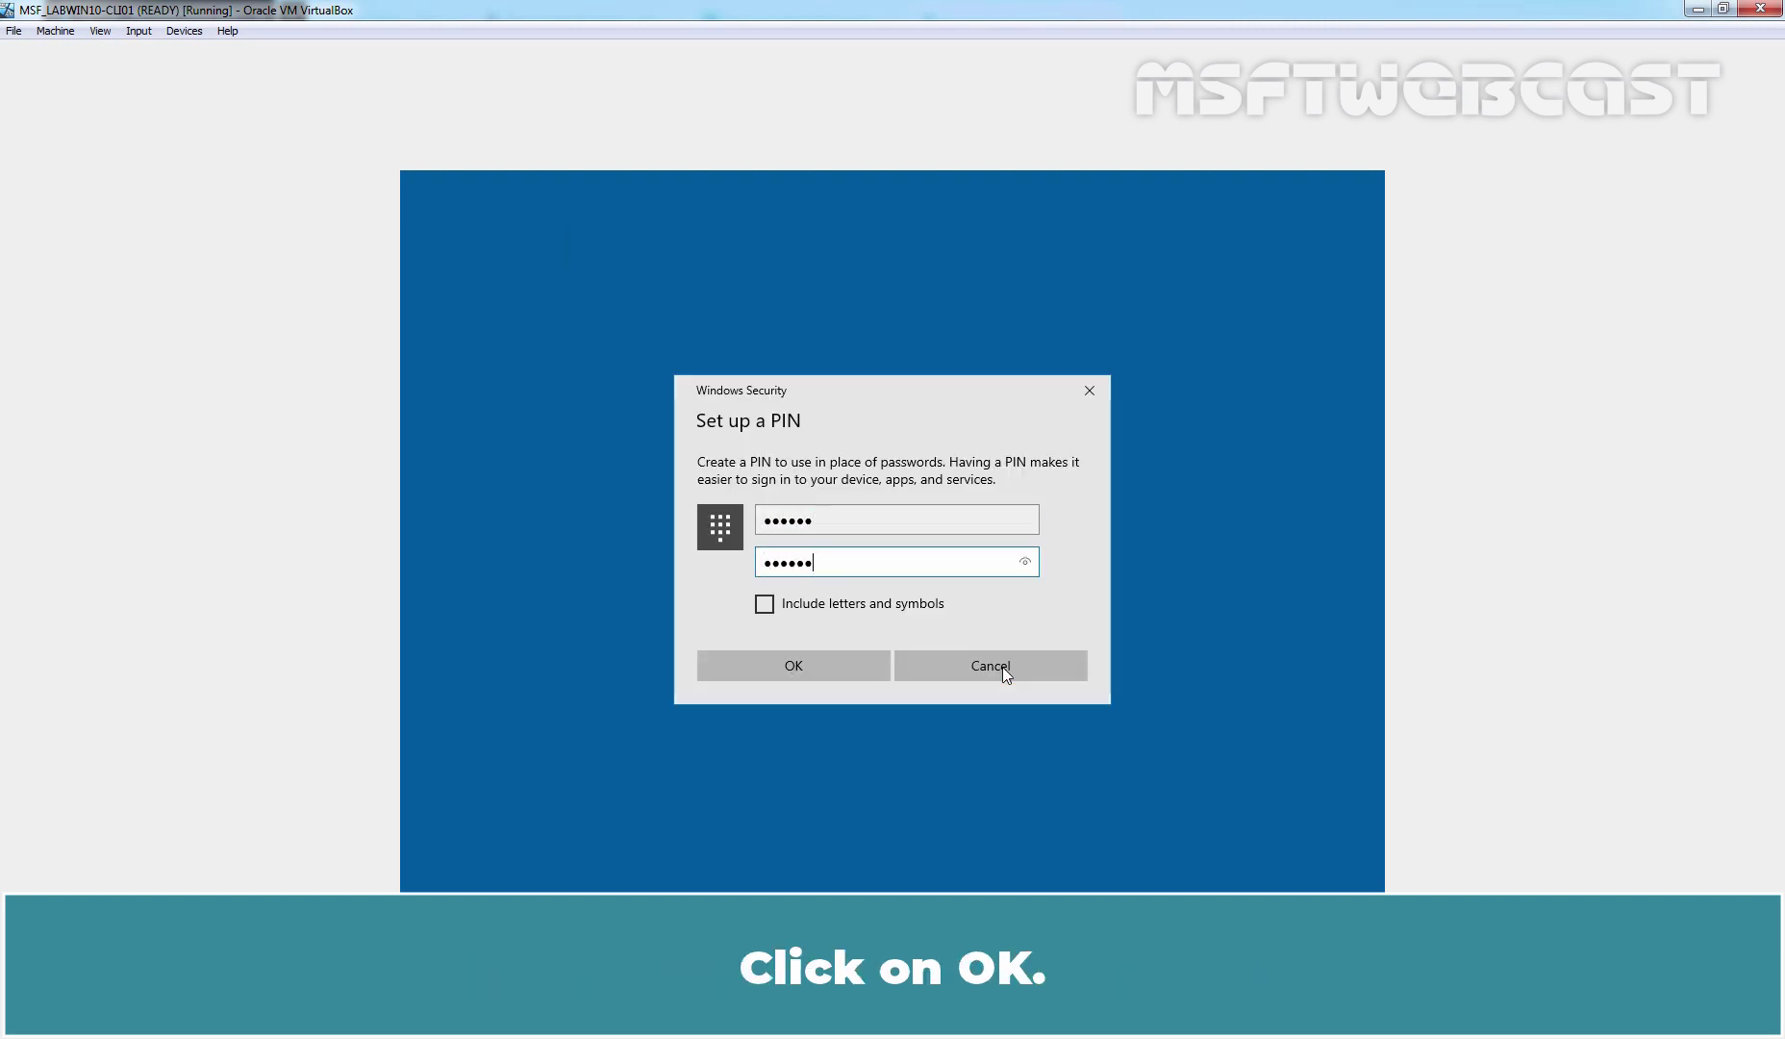
pyautogui.click(789, 666)
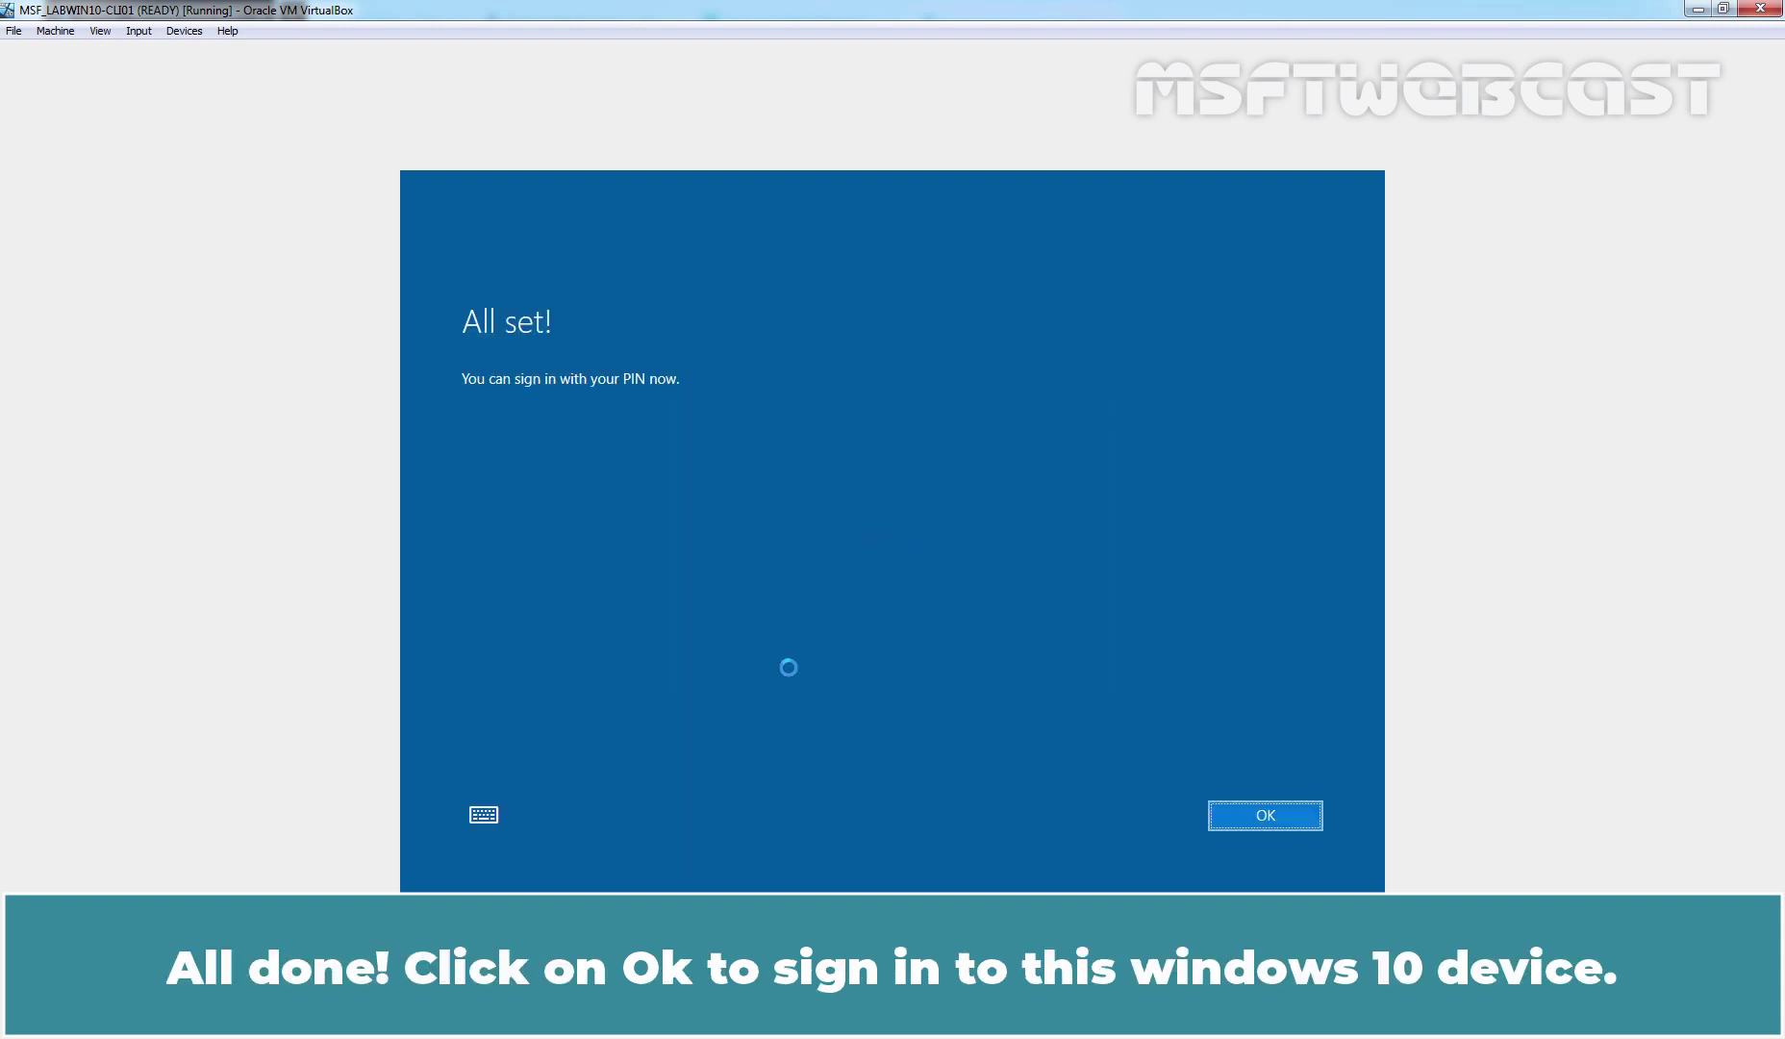
# Step: Finish setup, allow network discovery, and run appwiz.cpl to list installed programs
pyautogui.click(1268, 814)
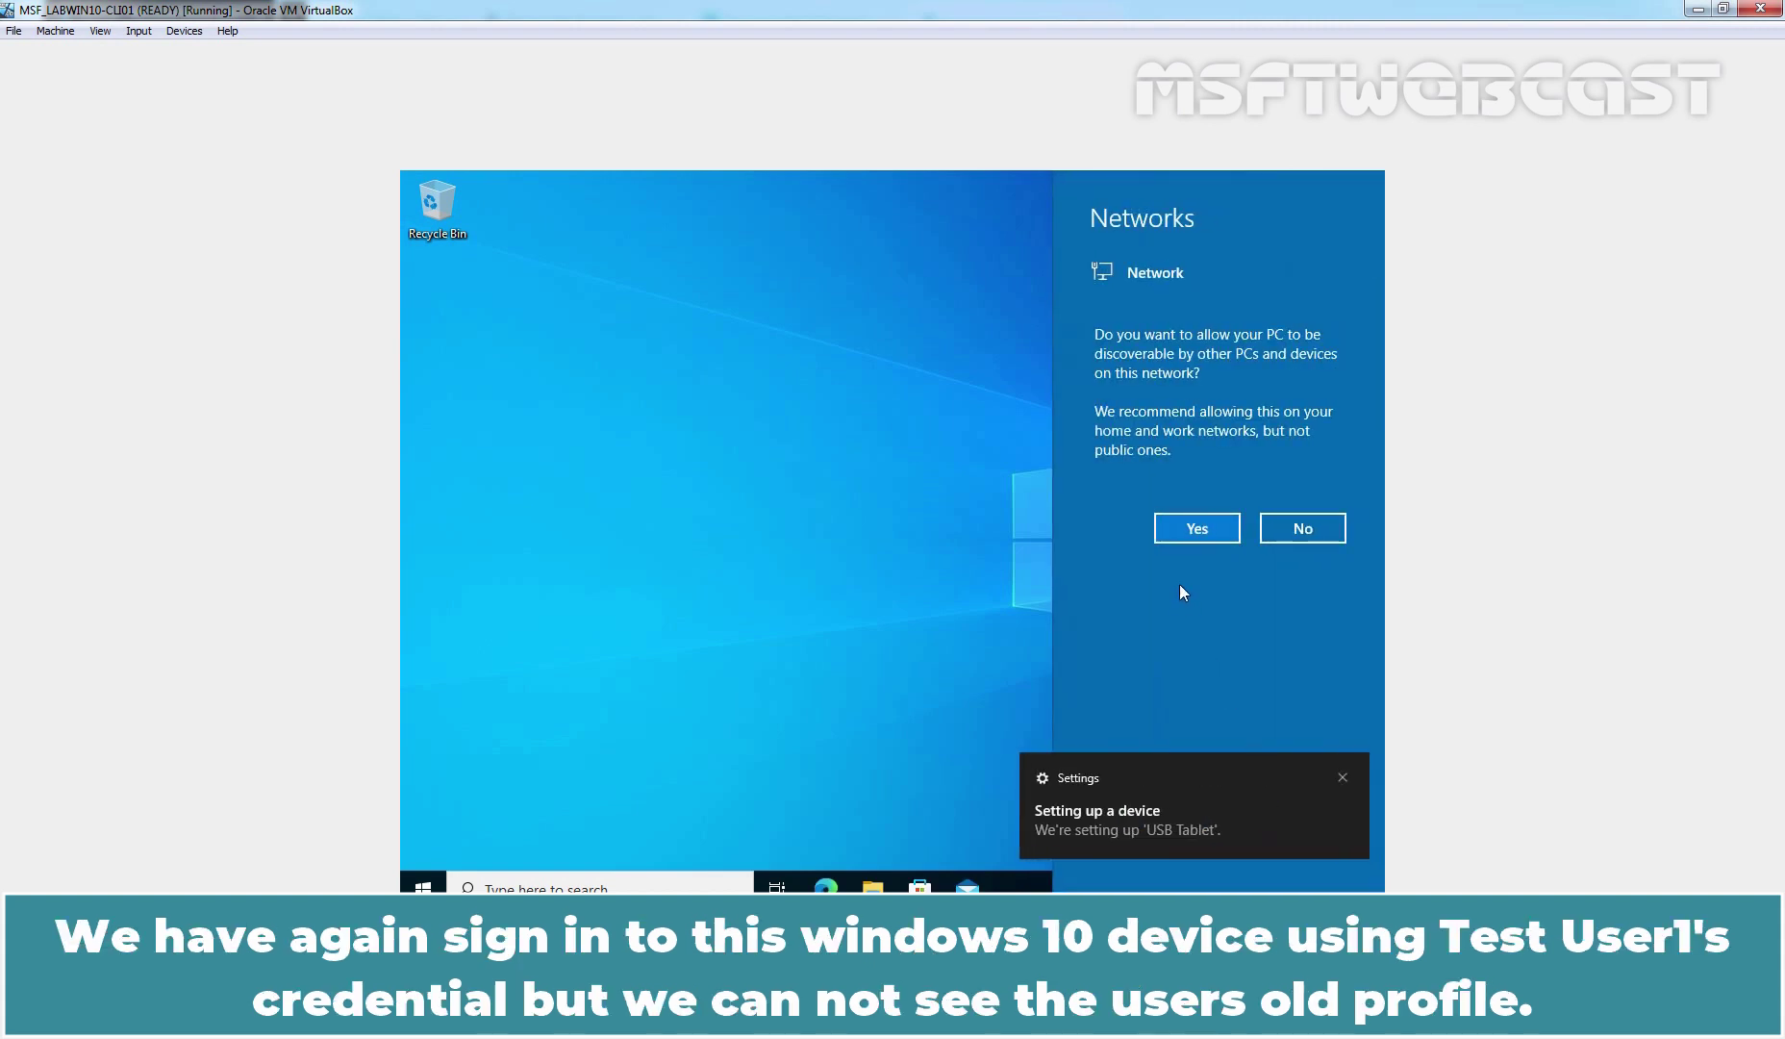
pyautogui.click(1197, 529)
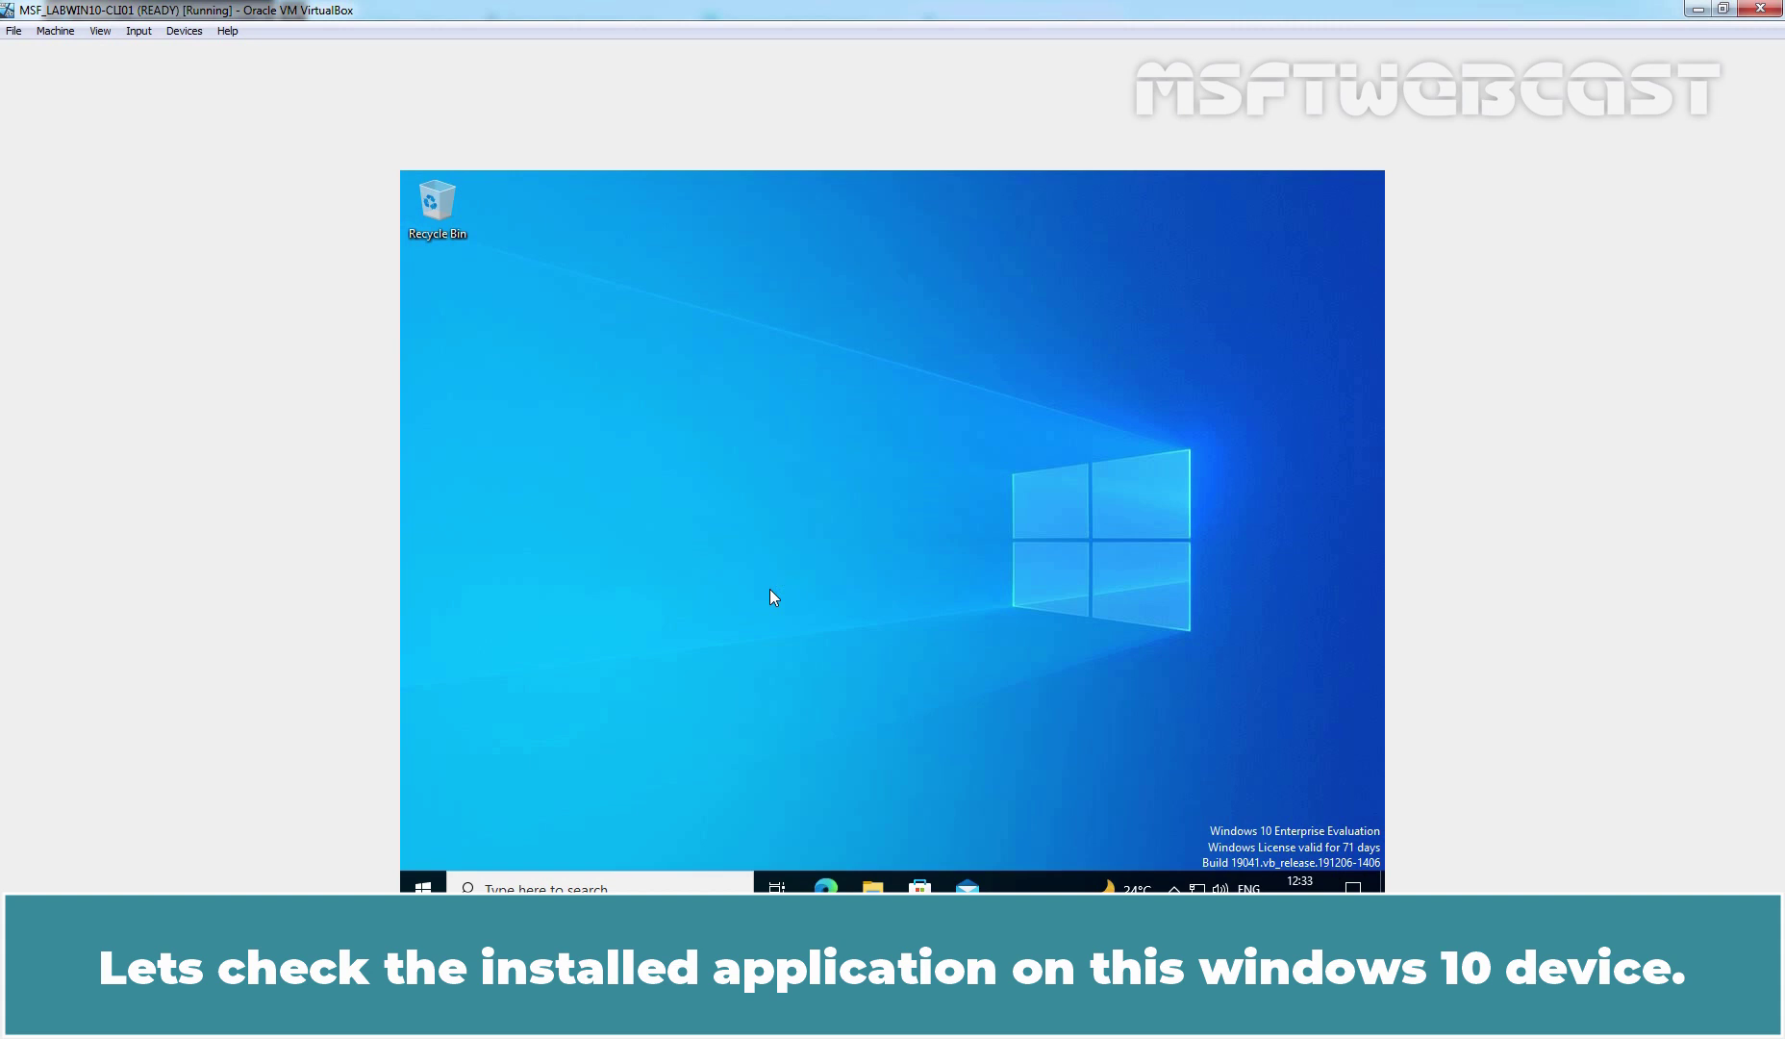
pyautogui.press('super+r')
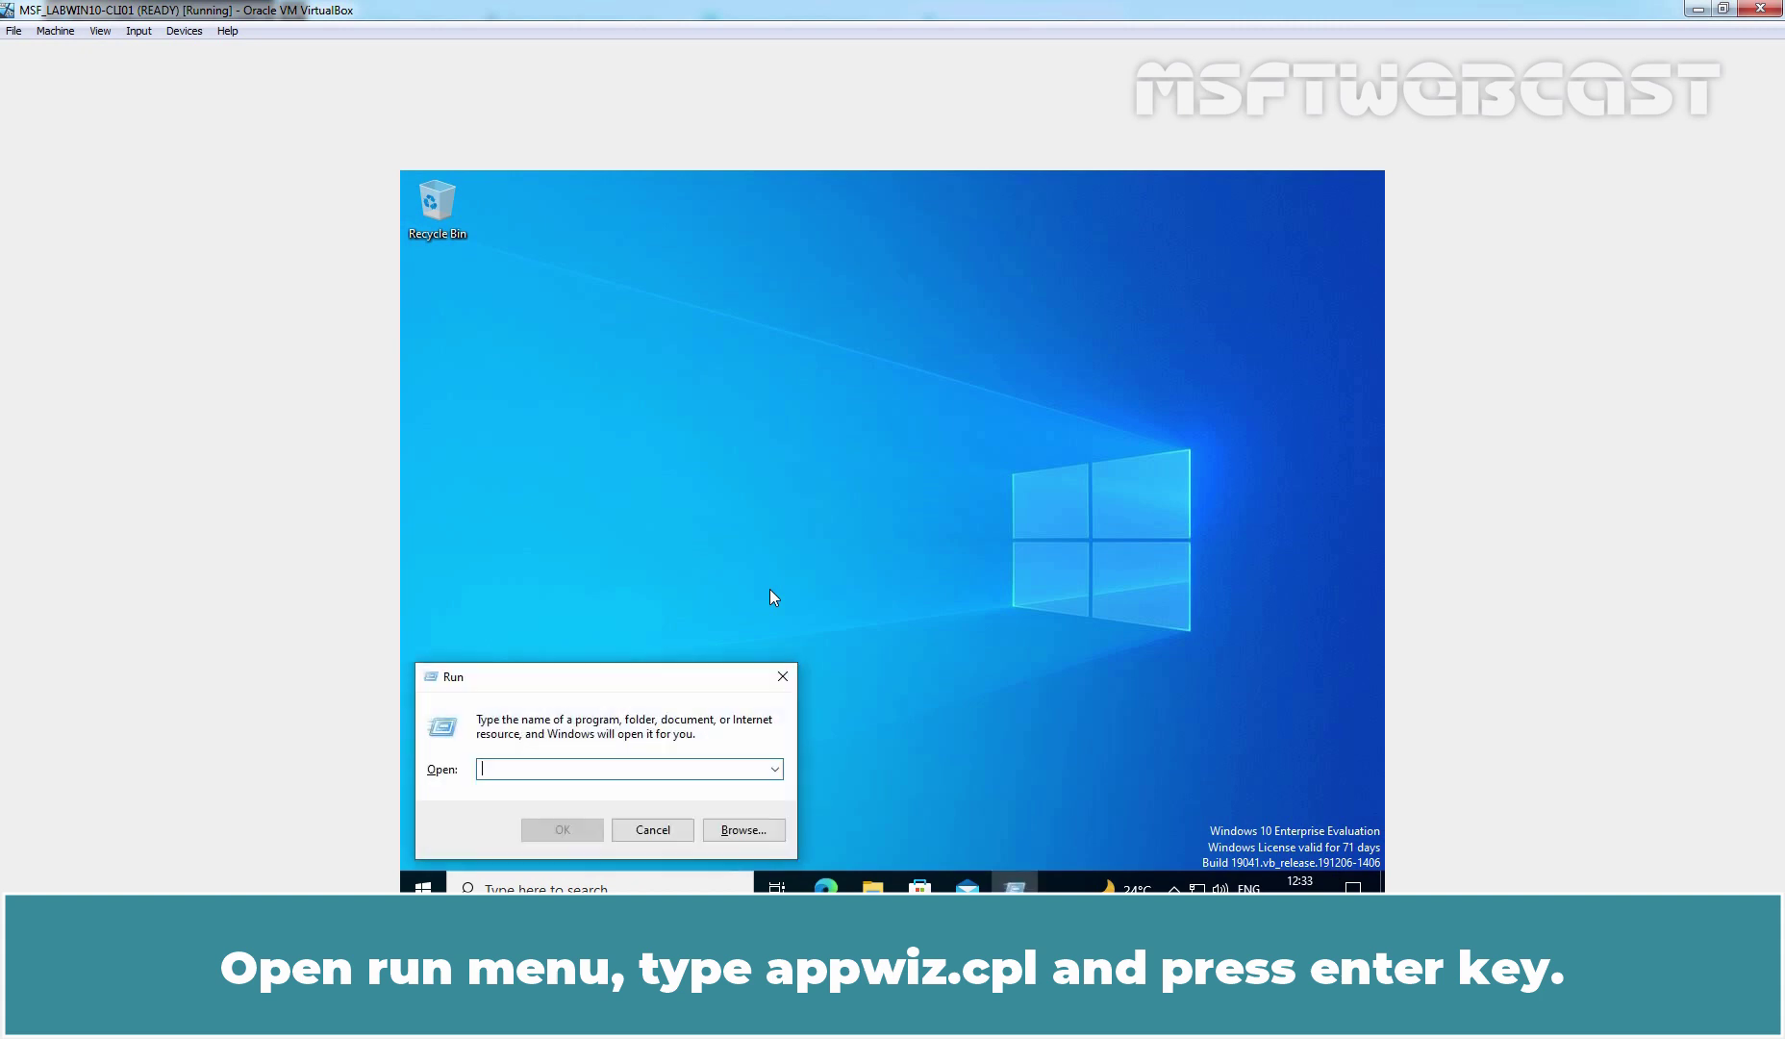
pyautogui.write('appwiz.cpl')
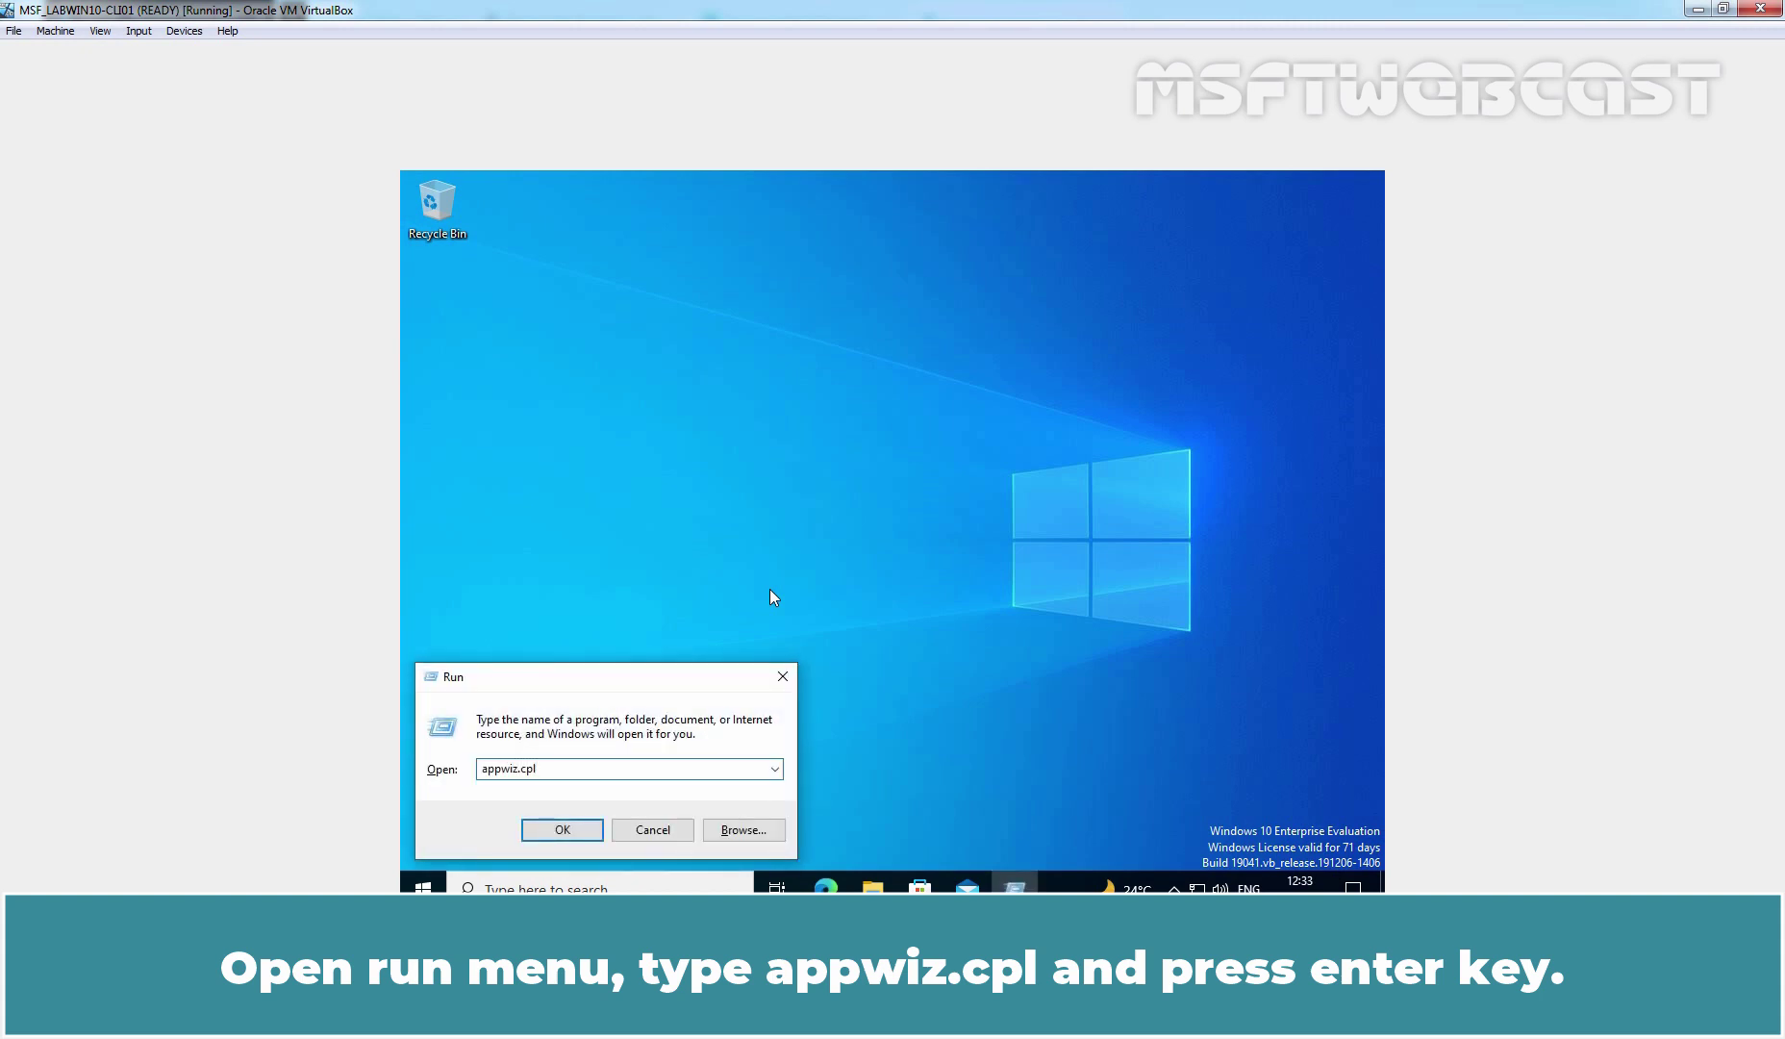
pyautogui.press('Return')
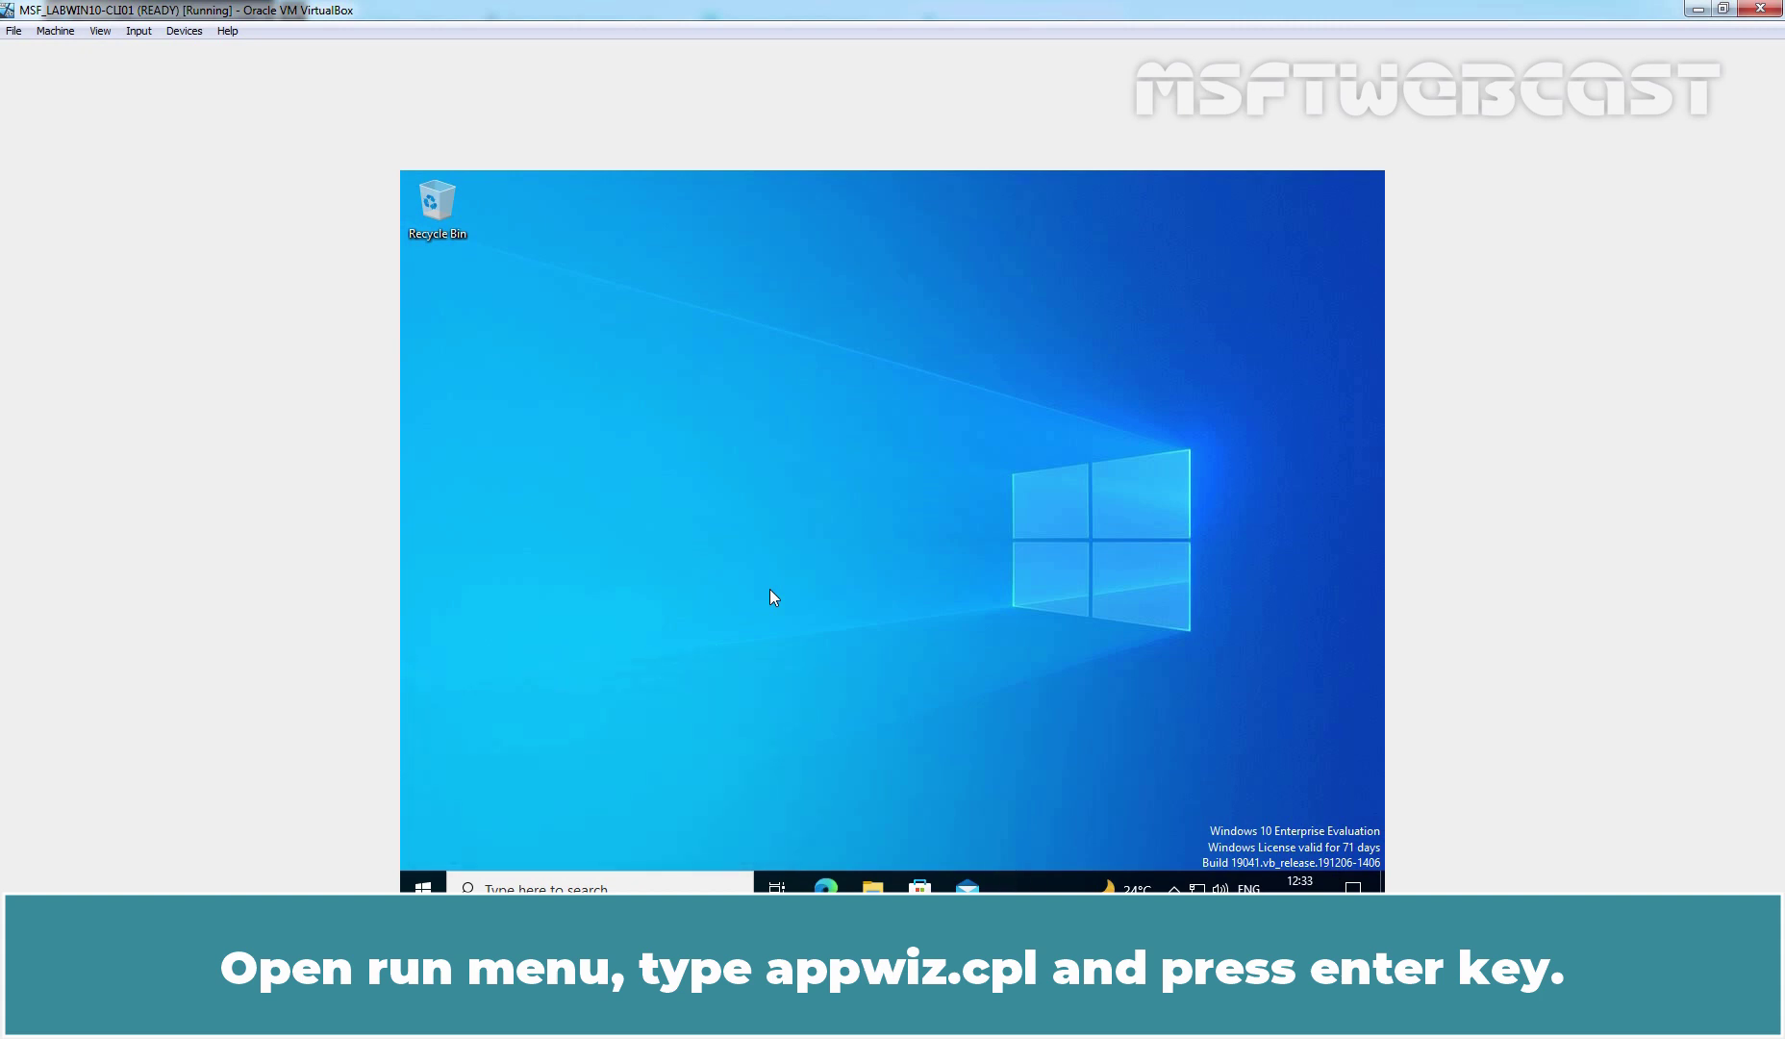